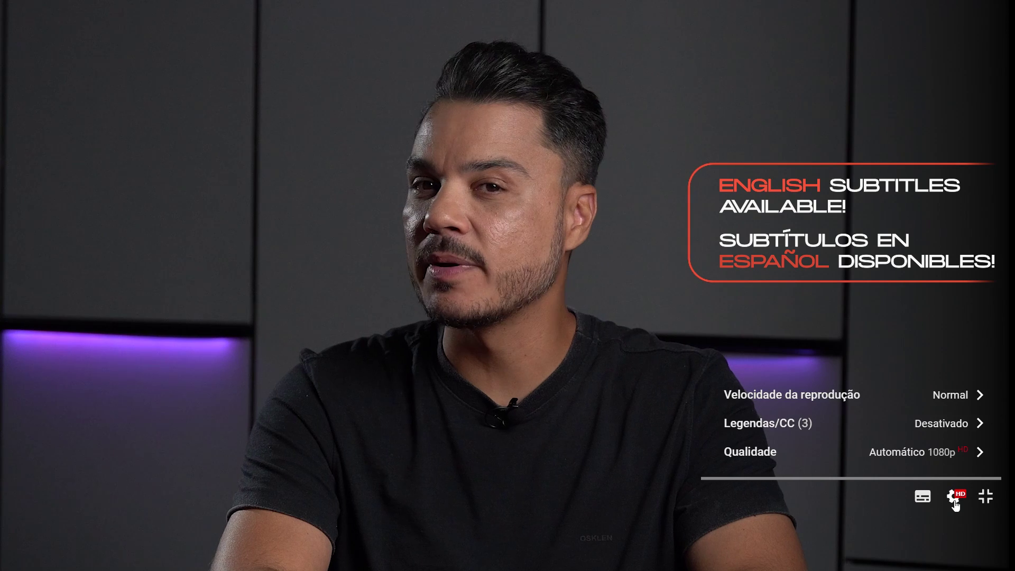
# Start a rectangle on the courtyard's paved plaza floor.
pyautogui.click(926, 431)
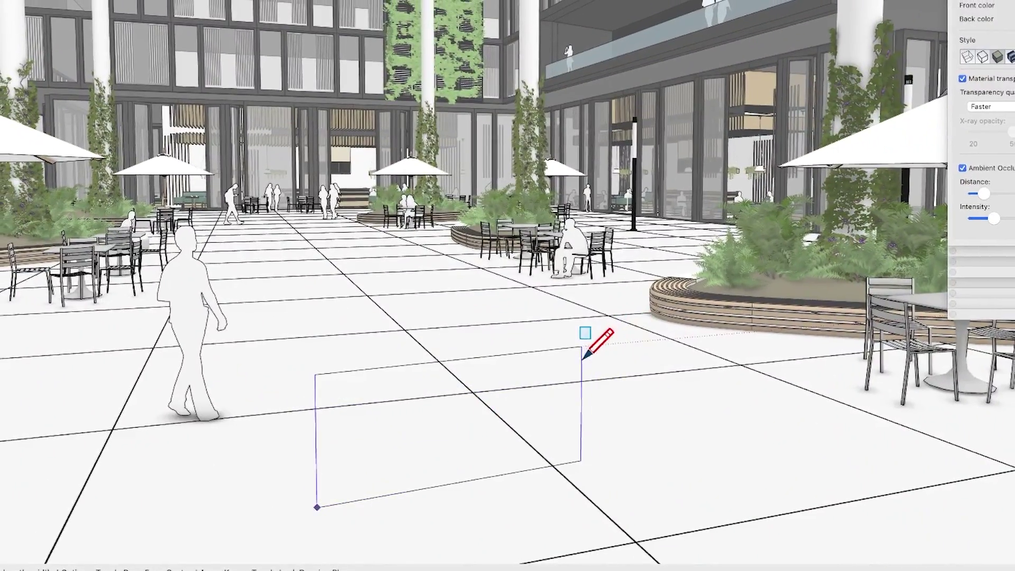
# Complete the floor rectangle and push/pull it up into a tall box.
pyautogui.click(616, 345)
pyautogui.press('p')
pyautogui.moveTo(540, 423); pyautogui.dragTo(534, 222)
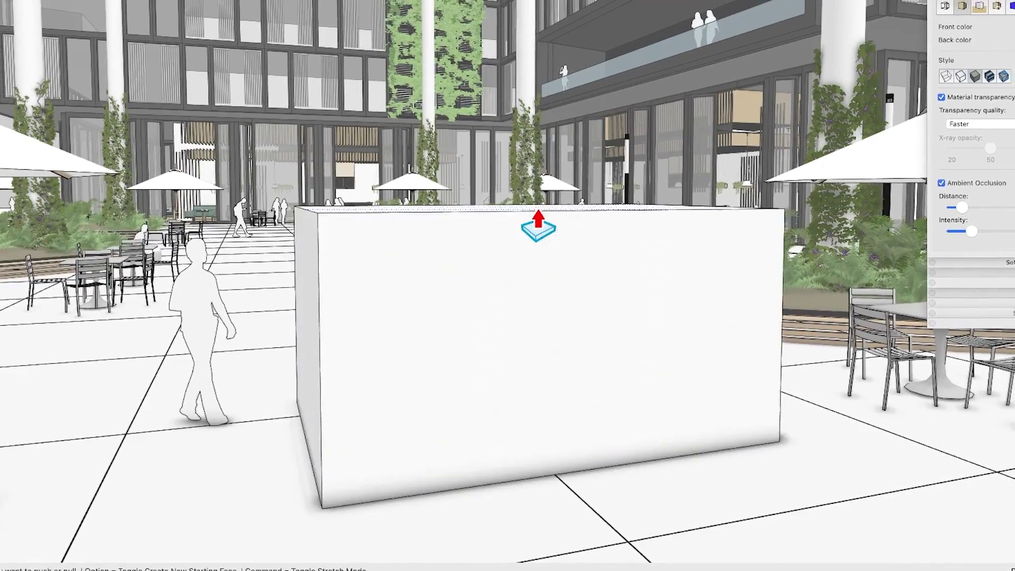
pyautogui.press('f')
pyautogui.click(329, 465)
# Inset the box's front face and push it back to hollow the box.
pyautogui.click(721, 249)
pyautogui.press('p')
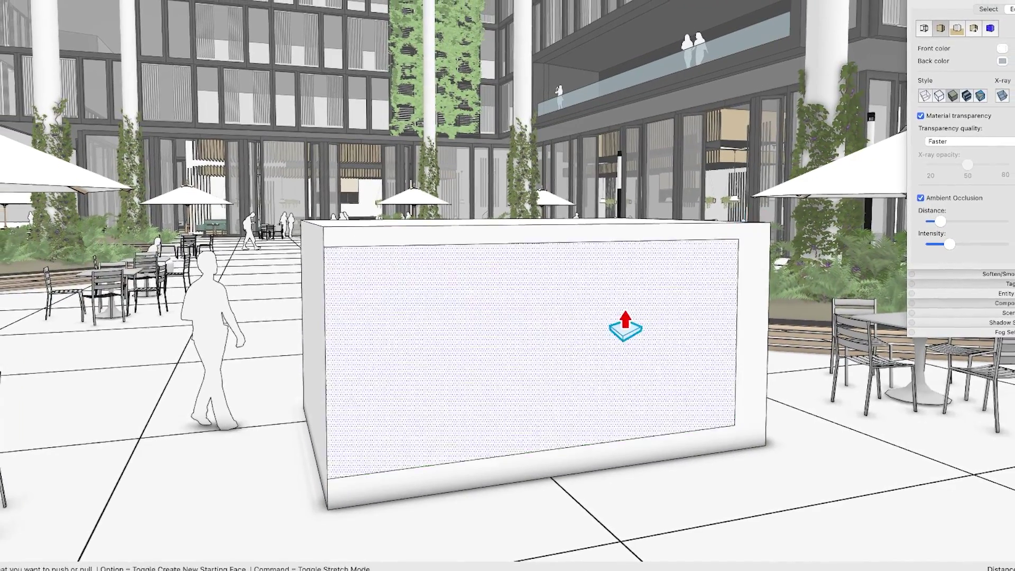
pyautogui.moveTo(616, 328); pyautogui.dragTo(559, 322)
# Draw a closed outline on the inner floor and raise it into a wall block.
pyautogui.press('l')
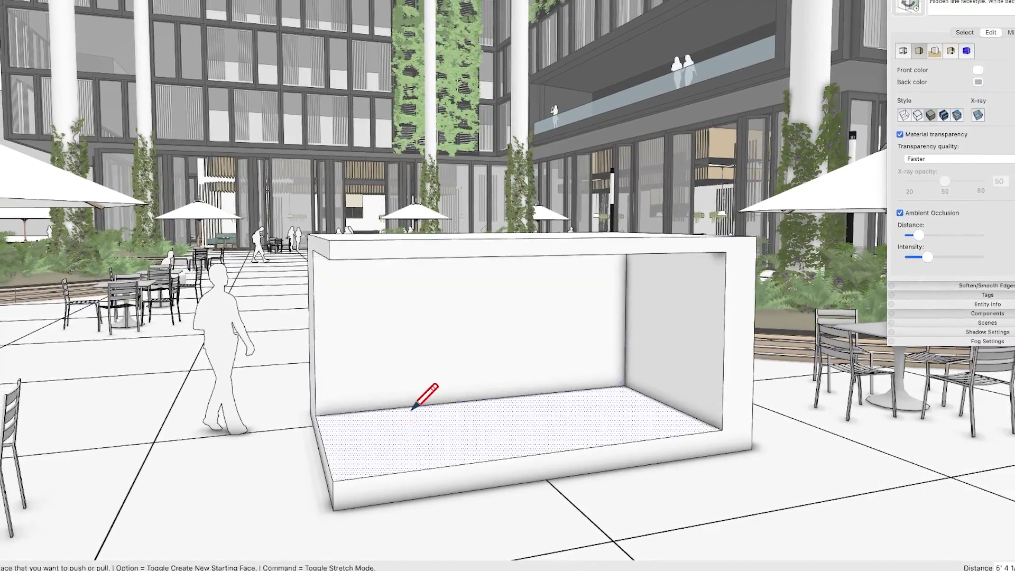
pyautogui.click(385, 411)
pyautogui.click(509, 415)
pyautogui.click(627, 425)
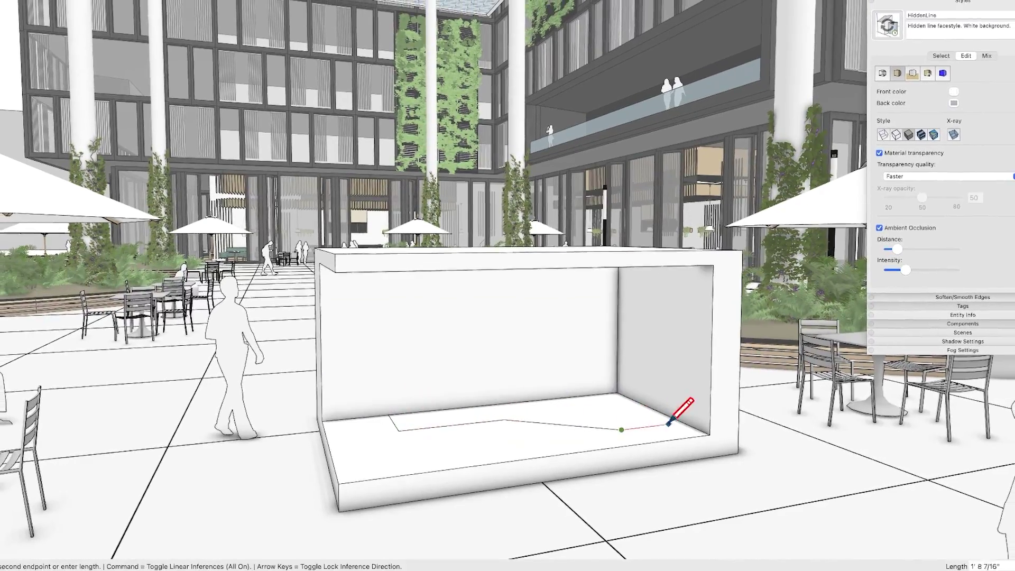
pyautogui.click(681, 421)
pyautogui.press('p')
pyautogui.moveTo(607, 431); pyautogui.dragTo(607, 317)
pyautogui.press('space')
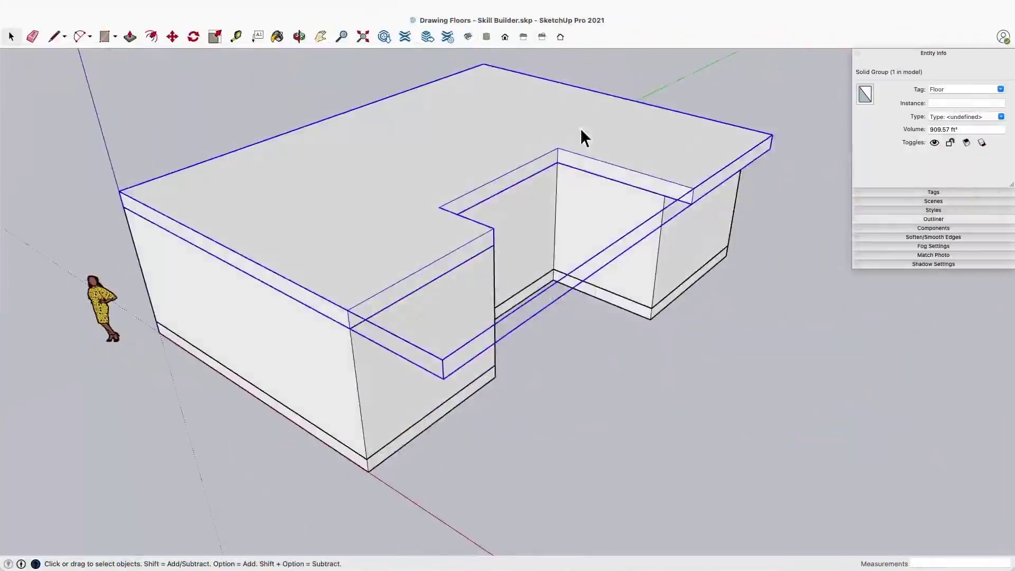
# Offset the floor-plan model's upper face inward by 6.
pyautogui.moveTo(579, 128)
pyautogui.mouseDown(button='middle')
pyautogui.moveTo(319, 207)
pyautogui.moveTo(489, 333)
pyautogui.moveTo(389, 278)
pyautogui.moveTo(535, 380)
pyautogui.moveTo(542, 93)
pyautogui.mouseUp(button='middle')
pyautogui.press('l')
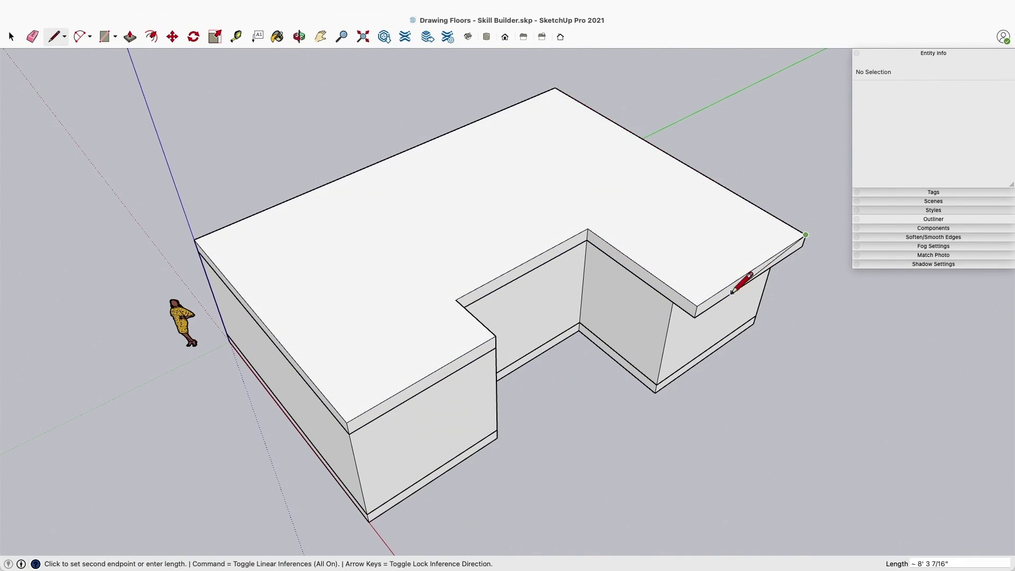
pyautogui.press('f')
pyautogui.click(503, 141)
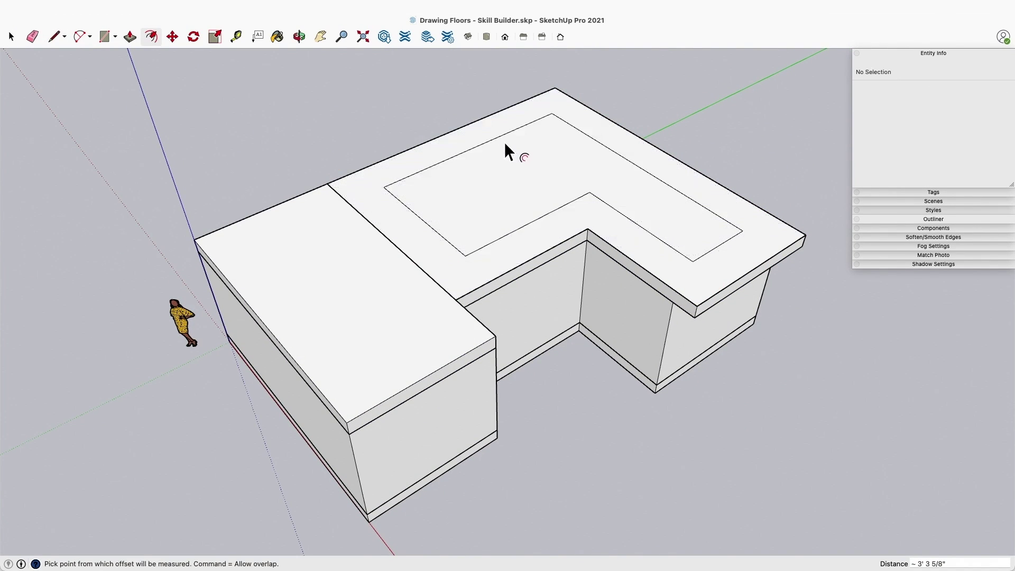
pyautogui.write('6')
pyautogui.press('Return')
pyautogui.press('p')
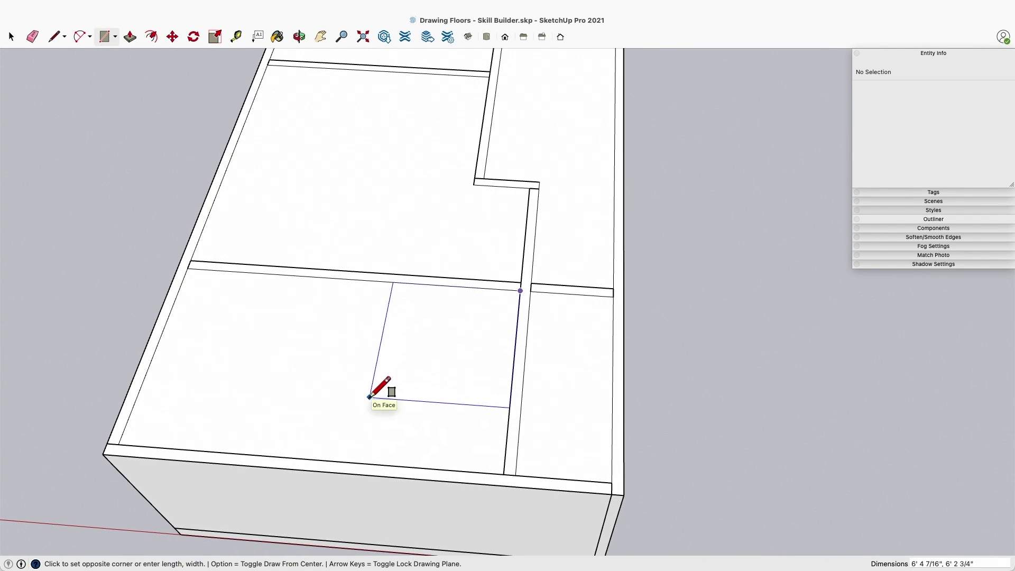
# Orbit and zoom out to view the whole floor-plan model.
pyautogui.moveTo(558, 317); pyautogui.dragTo(351, 291, button='middle')
pyautogui.scroll(5, 377, 248)
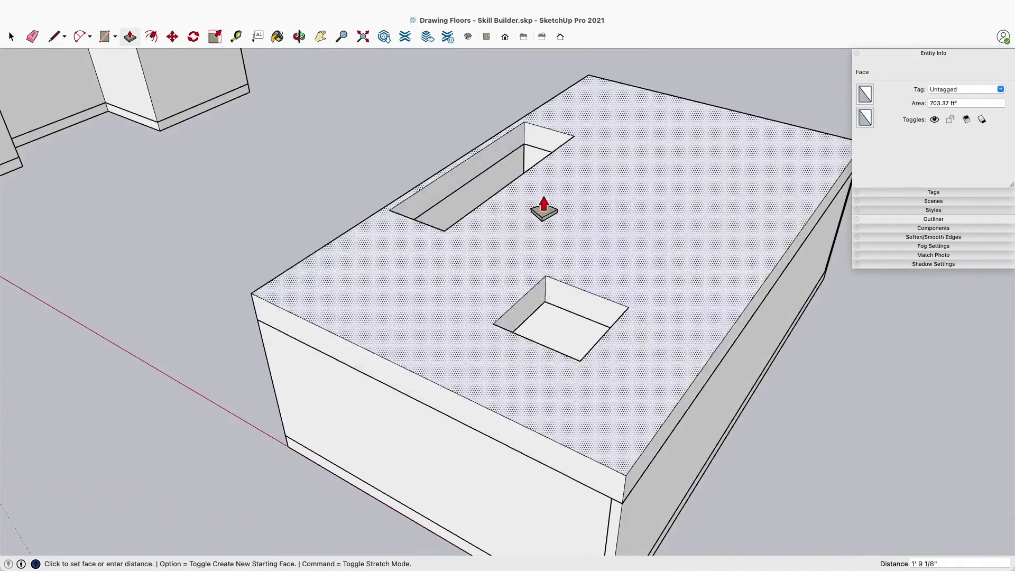
pyautogui.press('space')
pyautogui.scroll(5, 254, 189)
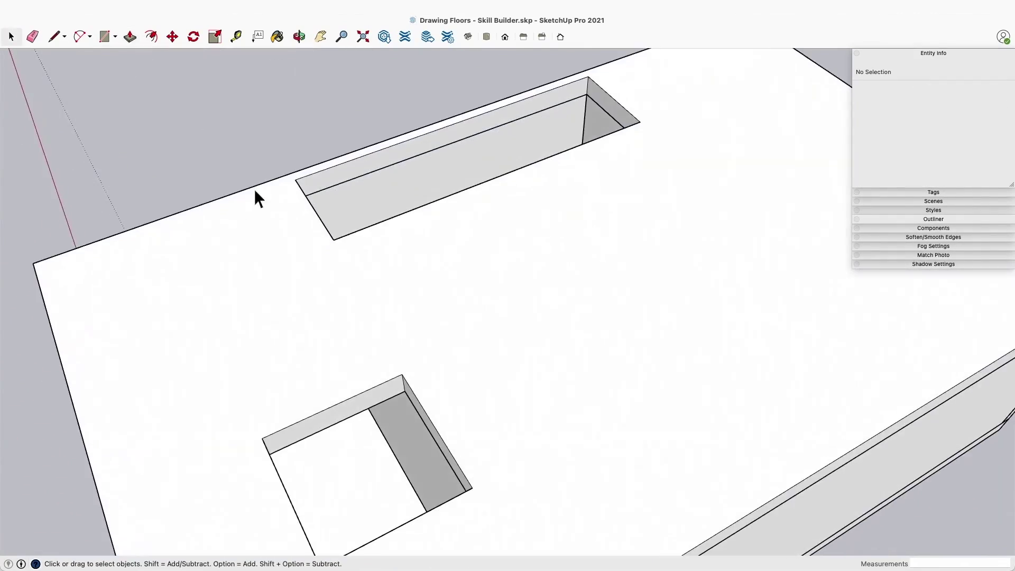
pyautogui.scroll(-4, 464, 290)
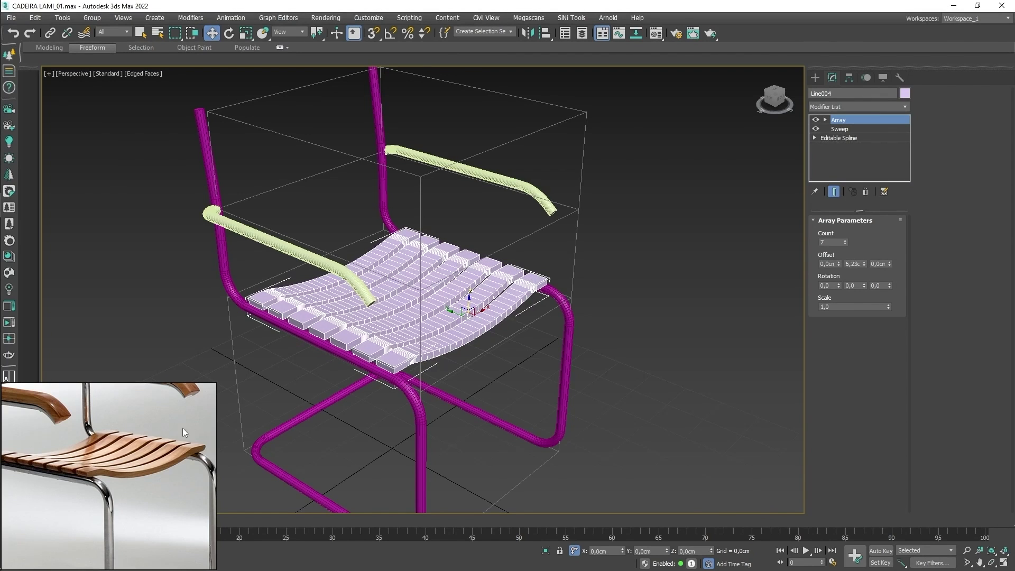
# Spread the seat slats slightly further apart and review the whole chair.
pyautogui.scroll(5, 313, 369)
pyautogui.scroll(2, 313, 369)
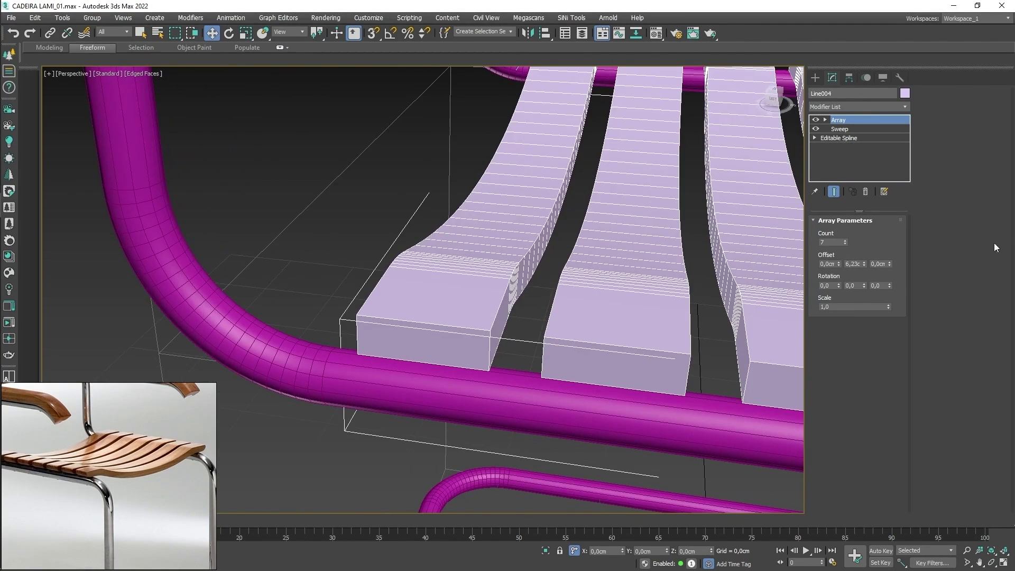
pyautogui.moveTo(866, 265); pyautogui.dragTo(855, 254)
pyautogui.press('z')
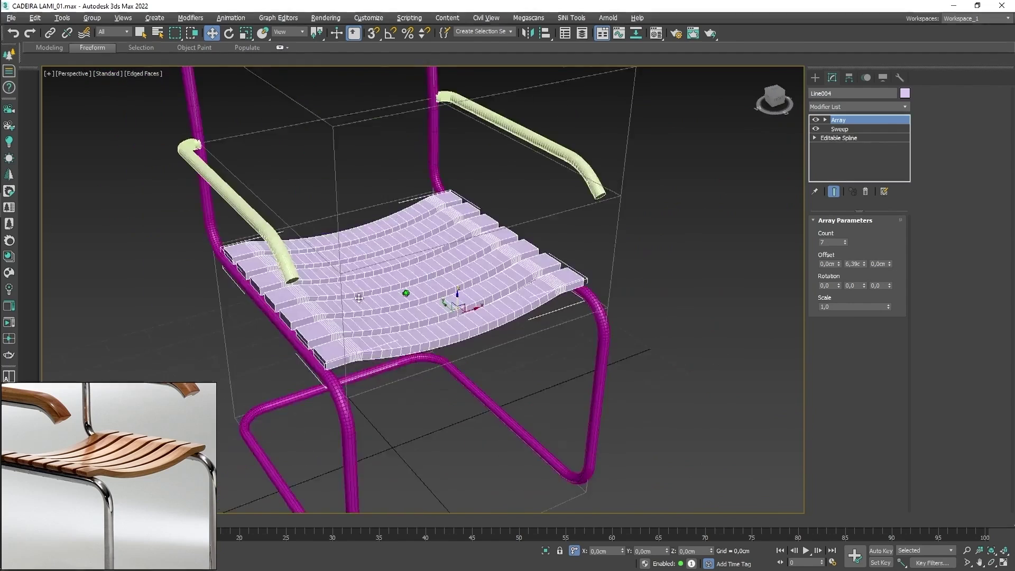
pyautogui.hotkey('shift', 'z')
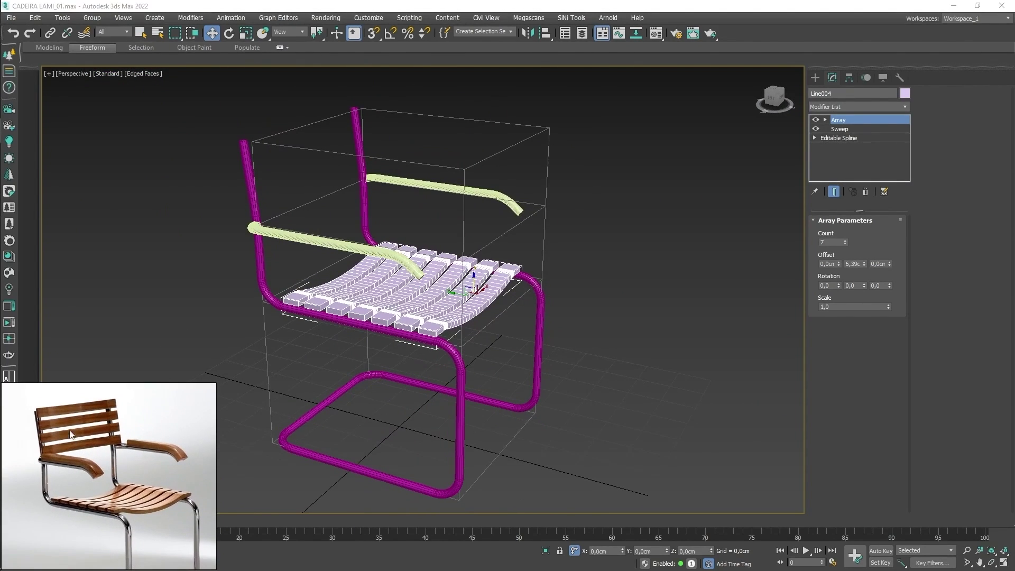
# Copy the seat slats upward as a 4-slat set and move them toward the chair back.
pyautogui.keyDown('shift'); pyautogui.moveTo(475, 277); pyautogui.dragTo(475, 163); pyautogui.keyUp('shift')
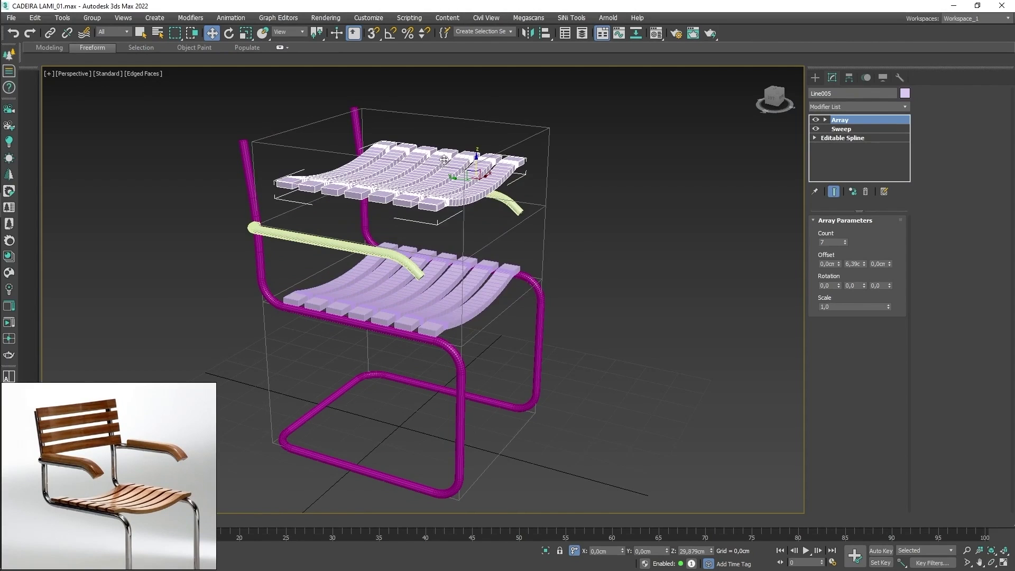
pyautogui.press('Return')
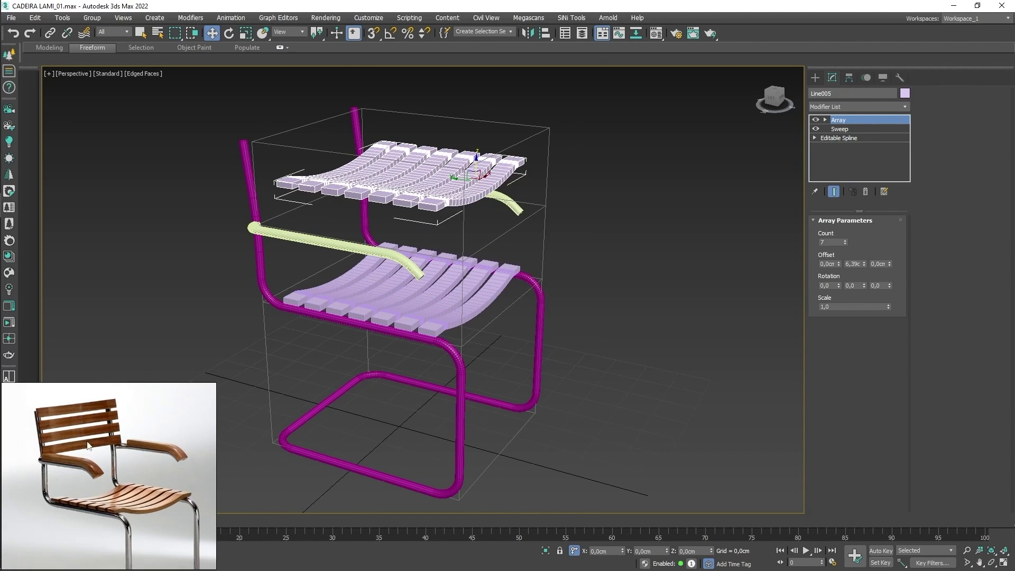
pyautogui.click(844, 244)
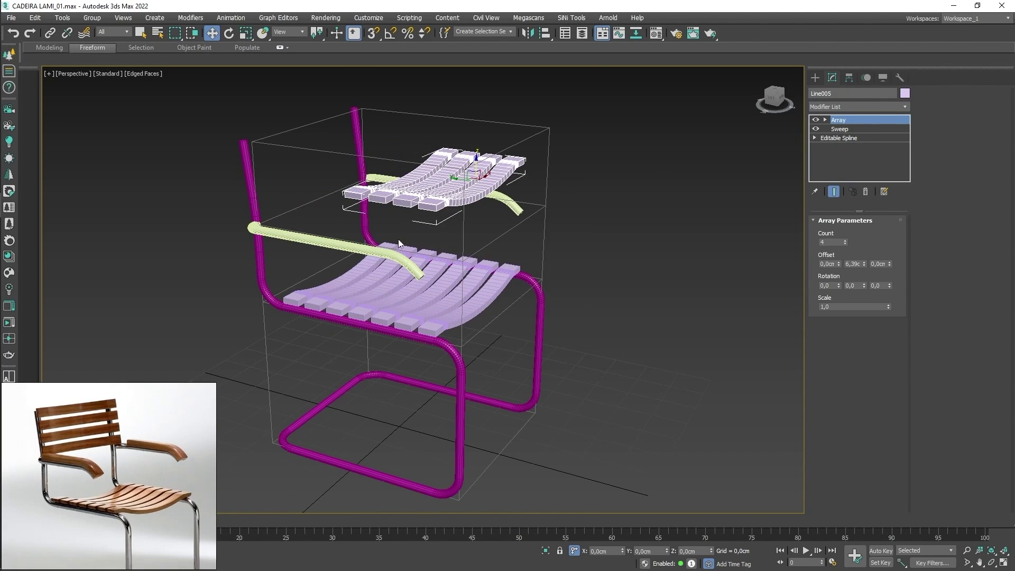
pyautogui.scroll(2, 460, 226)
pyautogui.press('l')
pyautogui.scroll(5, 465, 233)
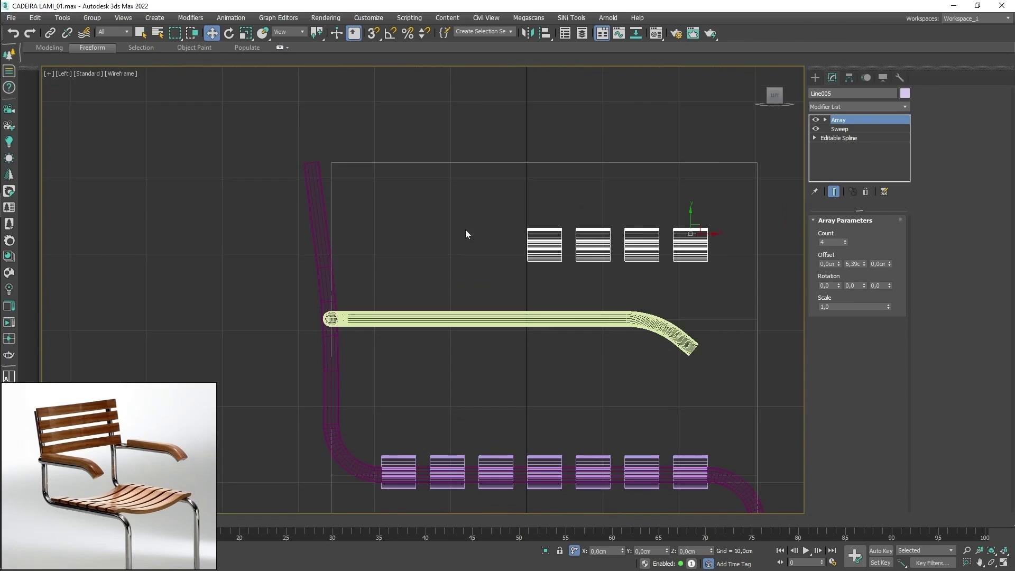
pyautogui.moveTo(690, 226)
pyautogui.mouseDown()
pyautogui.moveTo(422, 226)
pyautogui.moveTo(410, 217)
pyautogui.moveTo(476, 232)
pyautogui.moveTo(414, 216)
pyautogui.moveTo(367, 290)
pyautogui.mouseUp()
# Rotate the copied slats in the left view to form the backrest.
pyautogui.press('e')
pyautogui.press('w')
pyautogui.scroll(3, 367, 290)
pyautogui.press('e')
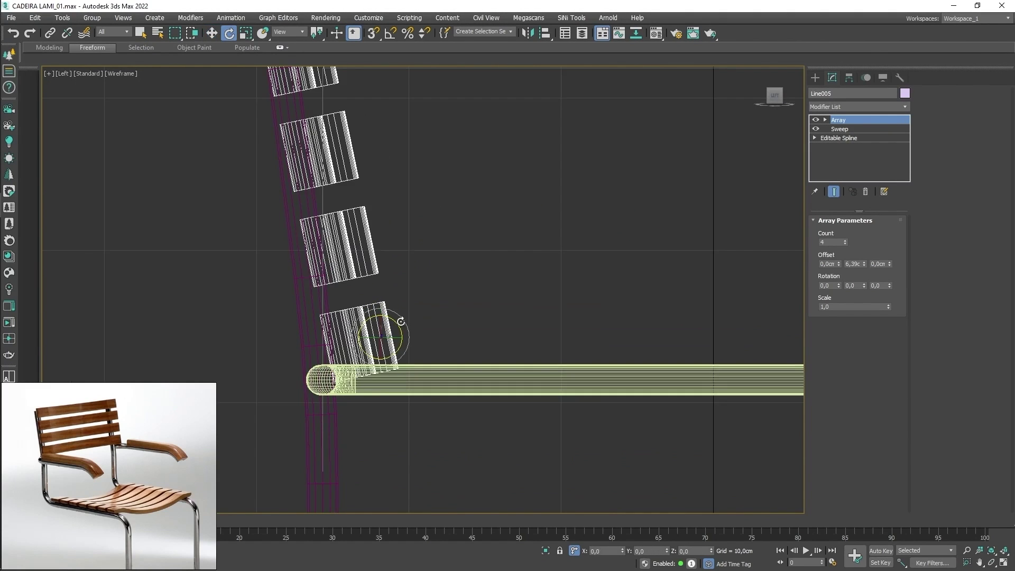
pyautogui.moveTo(401, 321); pyautogui.dragTo(435, 414, button='middle')
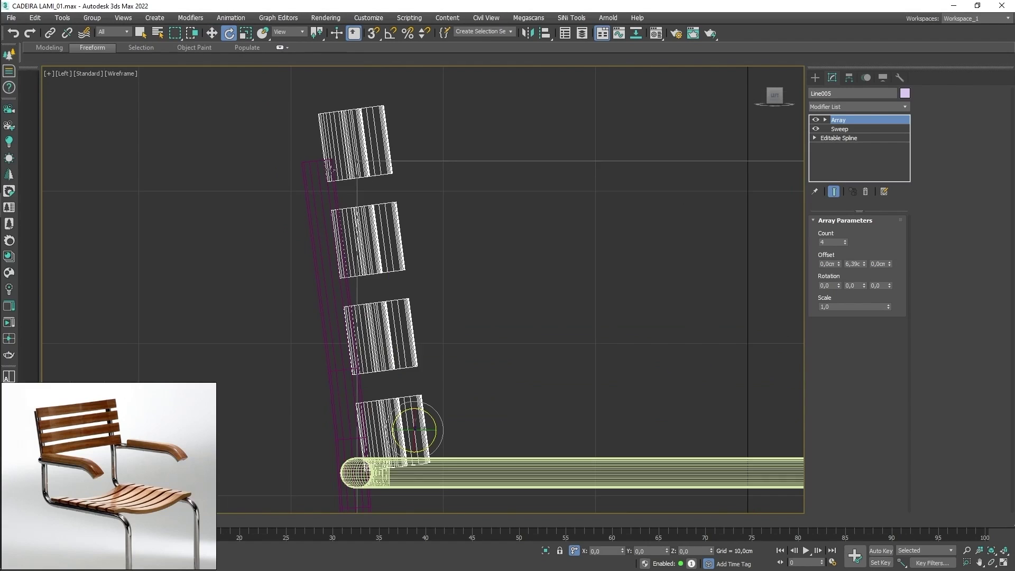
pyautogui.scroll(-3, 357, 378)
pyautogui.scroll(-2, 358, 377)
# In perspective view, shift the backrest slats onto the chair frame.
pyautogui.press('p')
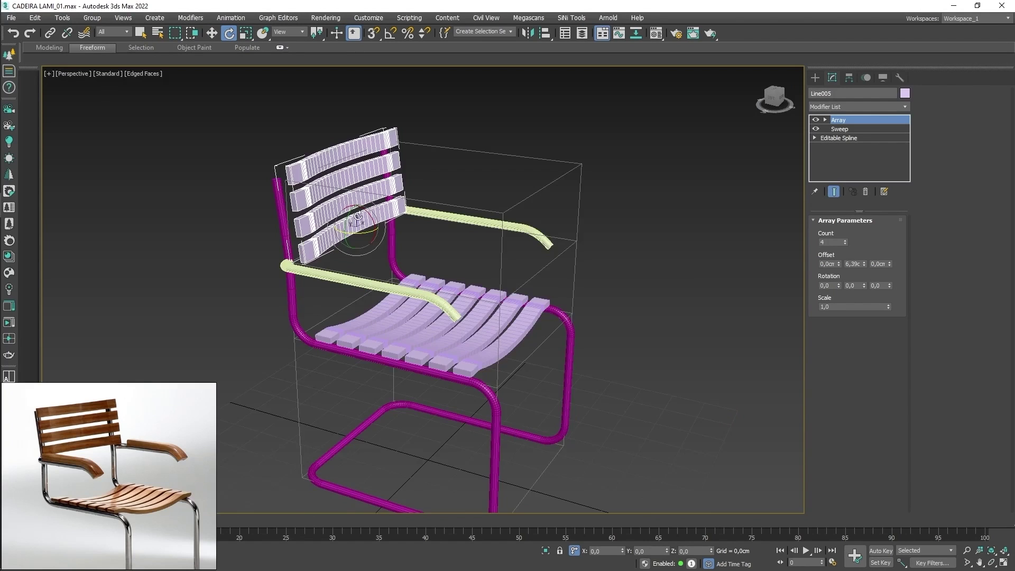
pyautogui.scroll(5, 305, 183)
pyautogui.scroll(-5, 305, 183)
pyautogui.press('w')
pyautogui.moveTo(305, 184); pyautogui.dragTo(309, 204)
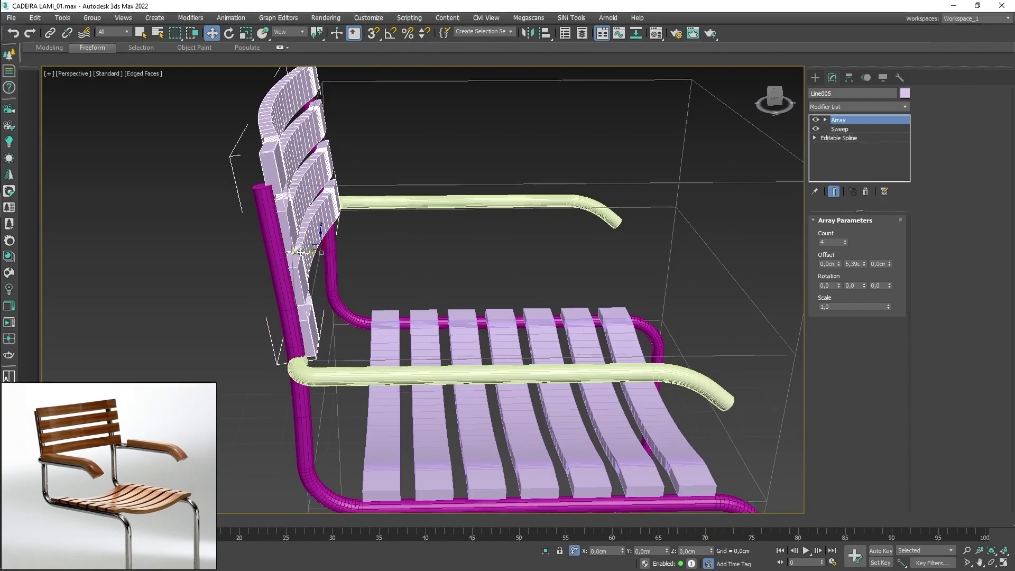
pyautogui.scroll(6, 309, 204)
pyautogui.scroll(-3, 309, 205)
# Reduce the backrest array's Y offset from 6,39 to about 5,46.
pyautogui.moveTo(308, 204)
pyautogui.keyDown('alt'); pyautogui.mouseDown(button='middle')
pyautogui.moveTo(282, 262)
pyautogui.moveTo(481, 220)
pyautogui.moveTo(454, 206)
pyautogui.mouseUp(button='middle'); pyautogui.keyUp('alt')
pyautogui.scroll(-3, 283, 262)
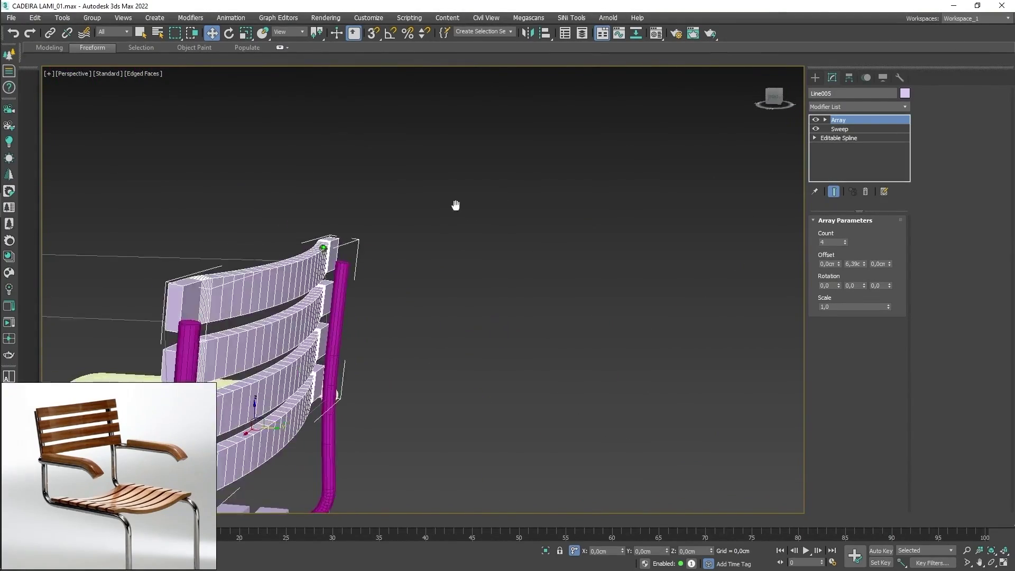
pyautogui.scroll(3, 242, 207)
pyautogui.keyDown('alt'); pyautogui.moveTo(241, 207); pyautogui.dragTo(262, 382, button='middle'); pyautogui.keyUp('alt')
pyautogui.scroll(2, 53, 452)
pyautogui.scroll(2, 154, 443)
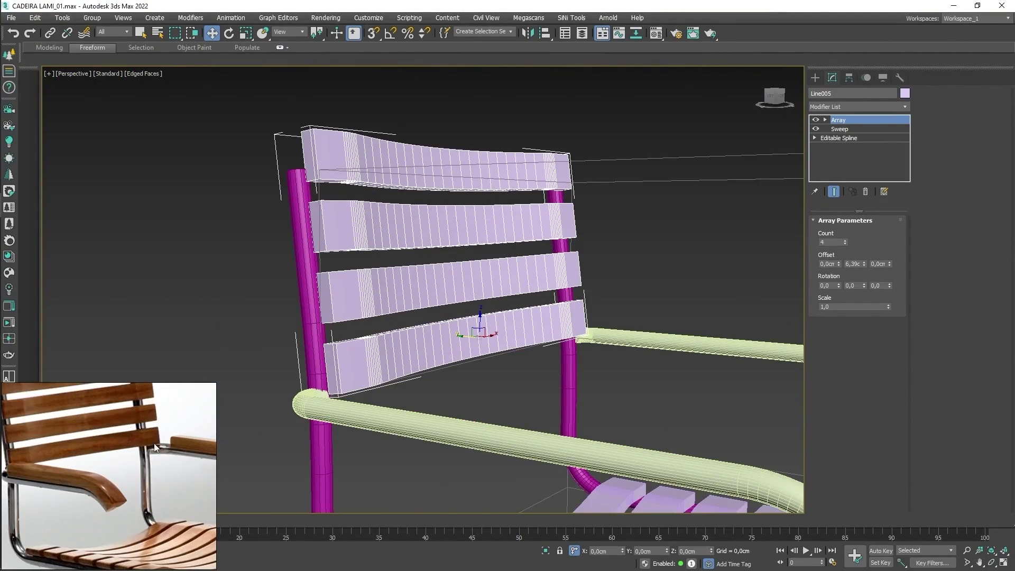
pyautogui.scroll(-3, 450, 322)
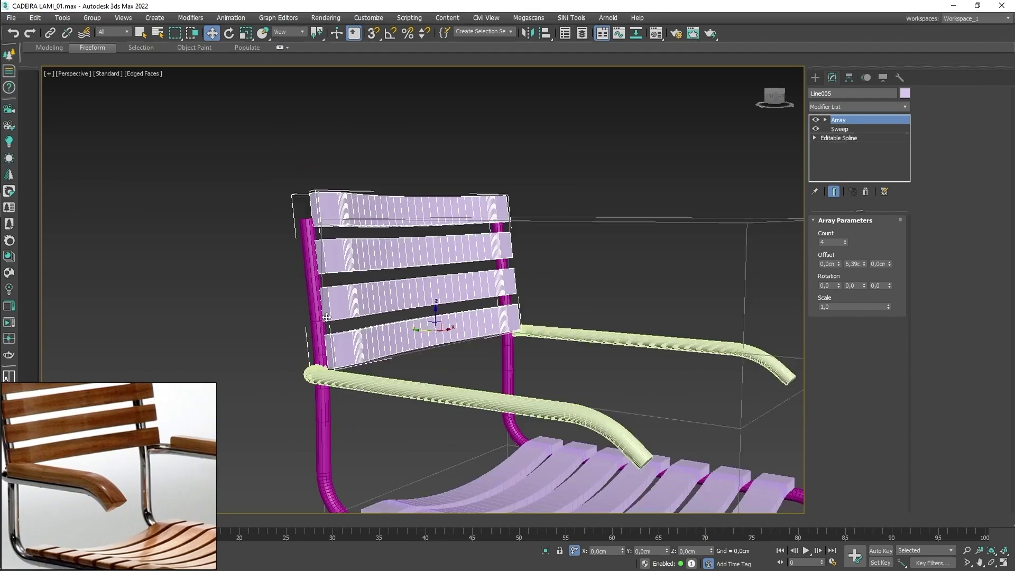
pyautogui.scroll(3, 402, 318)
pyautogui.moveTo(449, 322)
pyautogui.keyDown('alt'); pyautogui.mouseDown(button='middle')
pyautogui.moveTo(402, 317)
pyautogui.moveTo(487, 328)
pyautogui.mouseUp(button='middle'); pyautogui.keyUp('alt')
pyautogui.scroll(-3, 486, 328)
pyautogui.scroll(3, 418, 195)
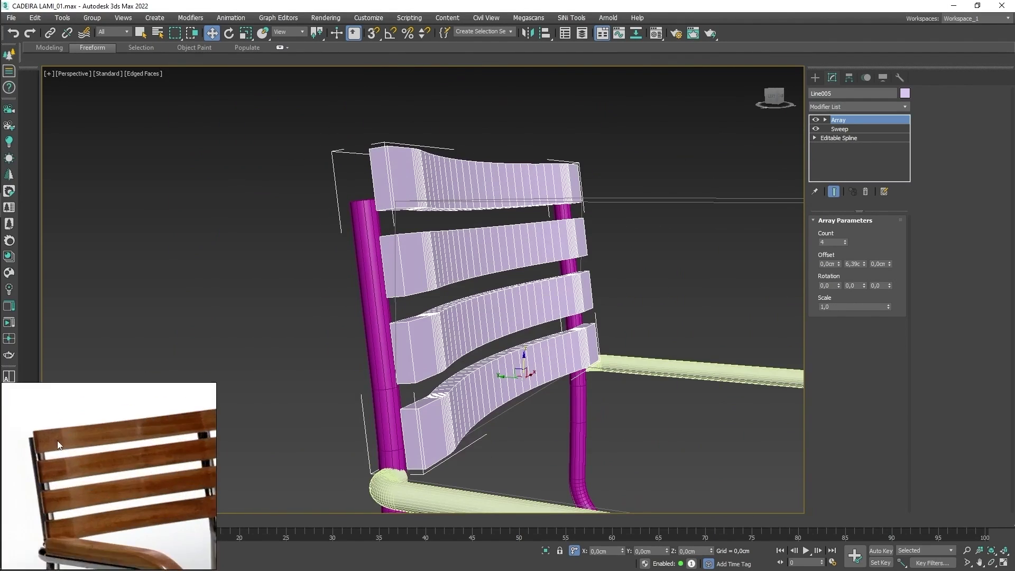
pyautogui.scroll(3, 31, 420)
pyautogui.scroll(2, 37, 415)
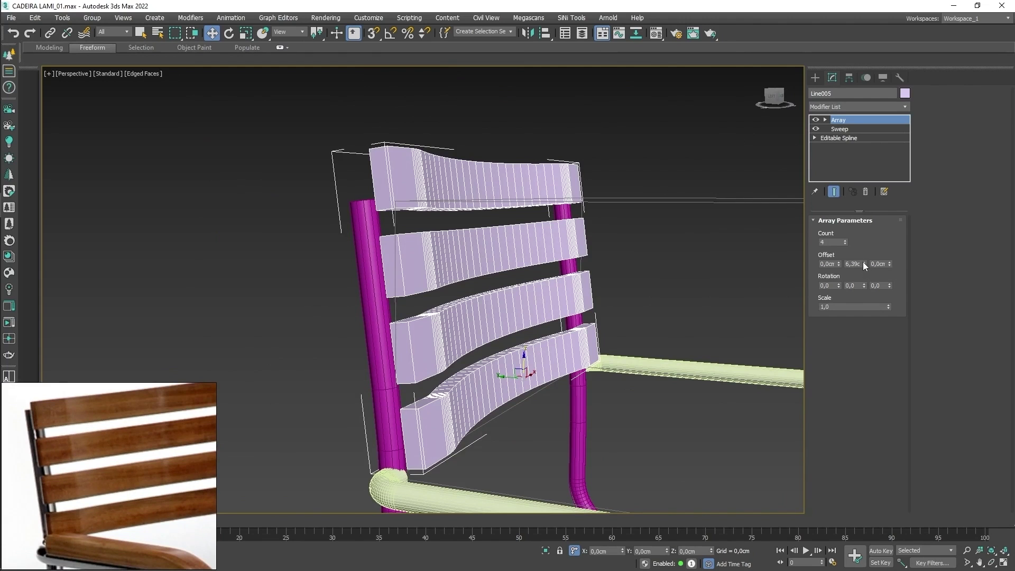
pyautogui.moveTo(864, 264); pyautogui.dragTo(864, 315)
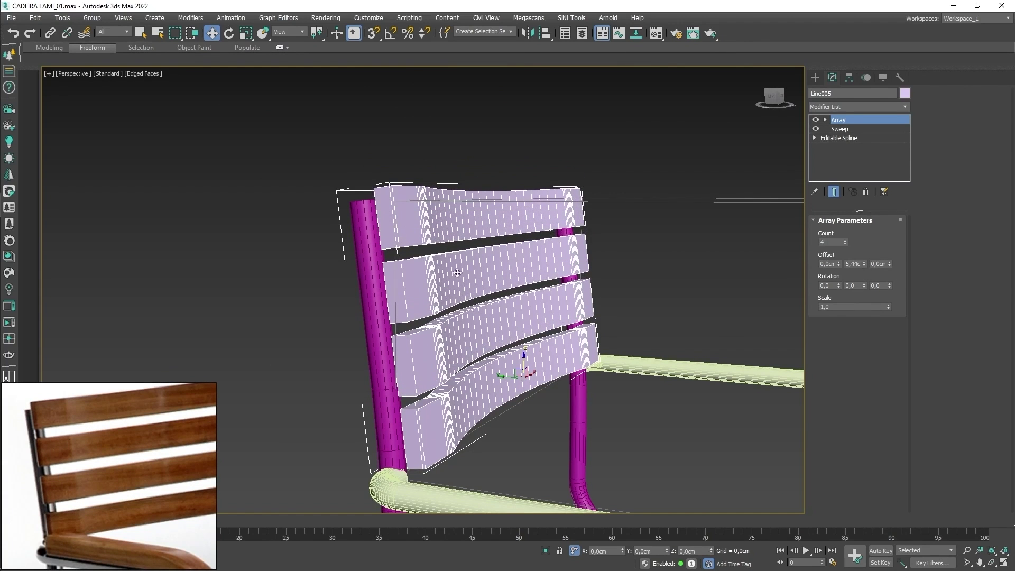
pyautogui.scroll(-5, 457, 273)
pyautogui.moveTo(457, 272)
pyautogui.keyDown('alt'); pyautogui.mouseDown(button='middle')
pyautogui.moveTo(433, 280)
pyautogui.moveTo(451, 315)
pyautogui.mouseUp(button='middle'); pyautogui.keyUp('alt')
# Turn on 3D snapping, select the backrest and show its Array and Sweep modifiers.
pyautogui.press('s')
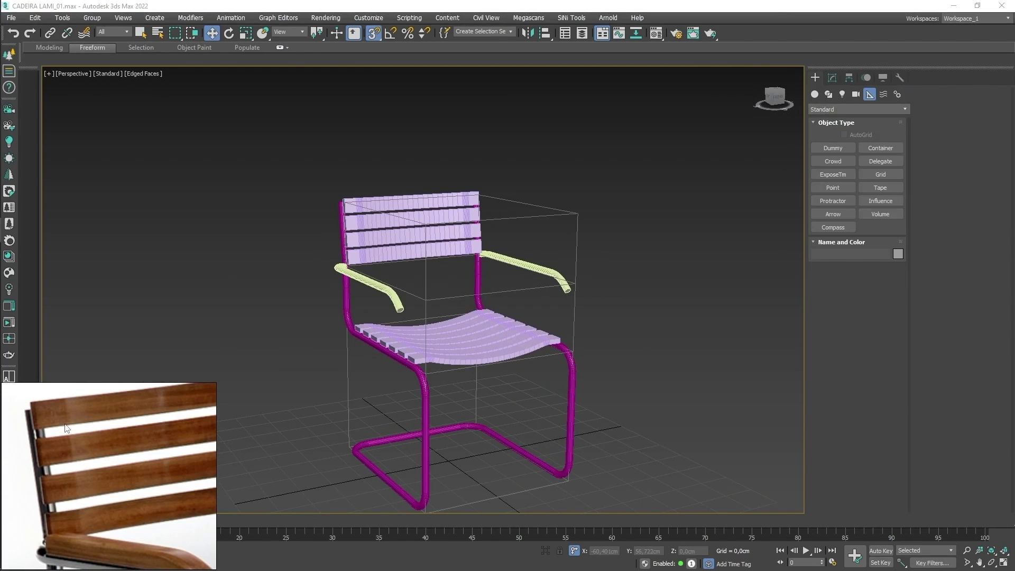
pyautogui.click(365, 216)
pyautogui.scroll(3, 381, 219)
pyautogui.scroll(3, 408, 220)
pyautogui.scroll(2, 383, 234)
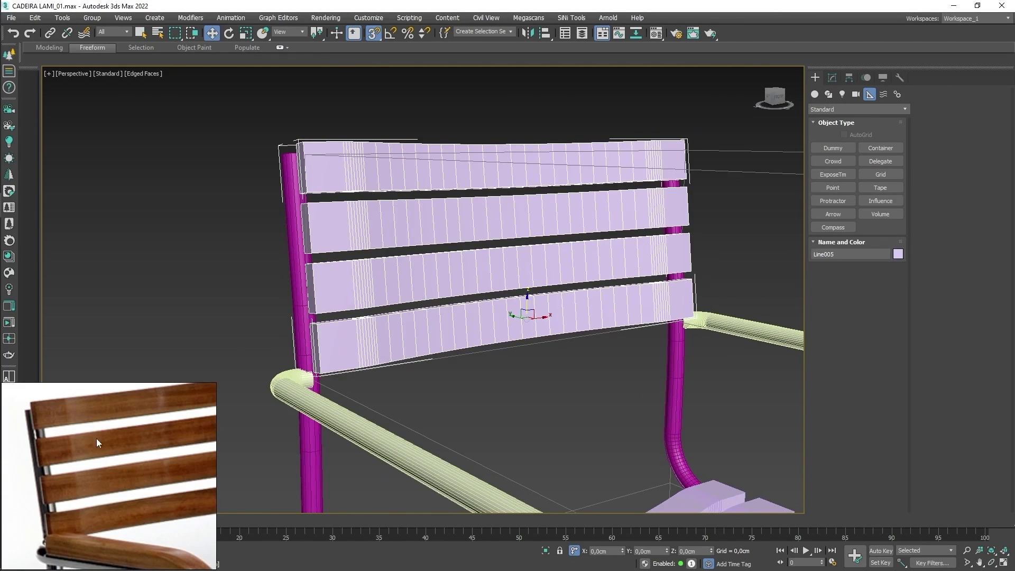
pyautogui.click(832, 78)
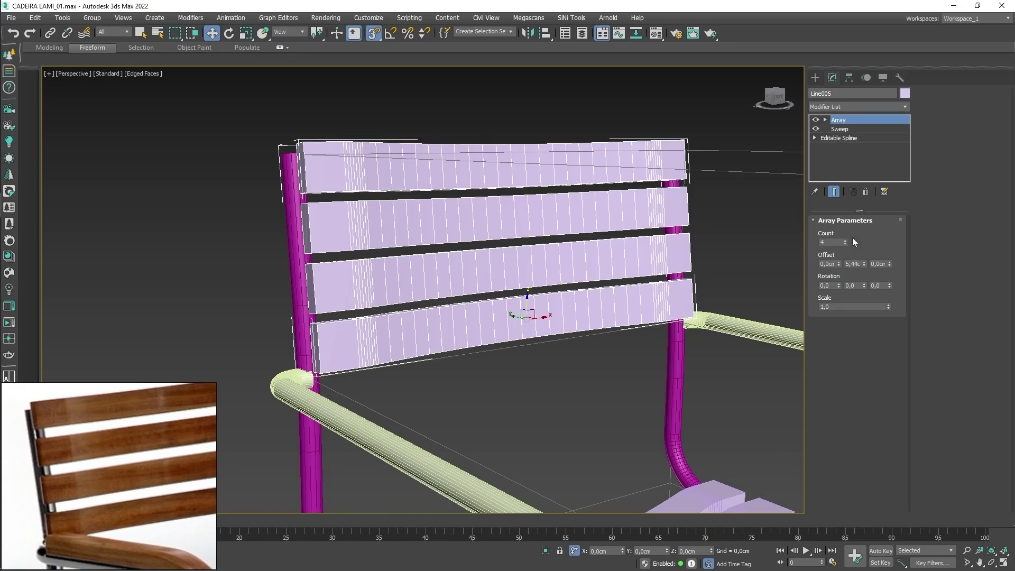
pyautogui.click(839, 129)
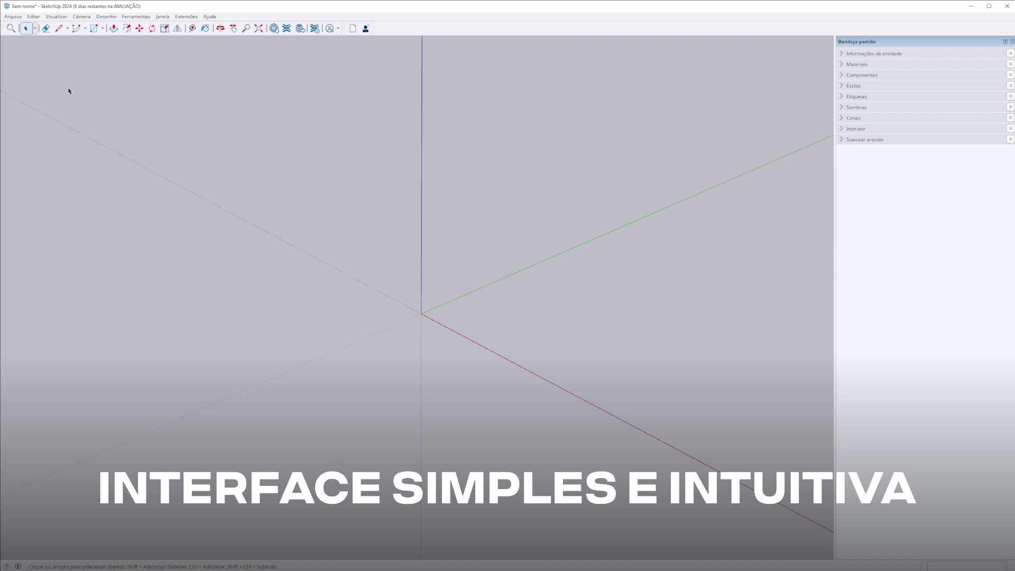
# Browse the Arquivo, Editar, Visualizar and Câmera menus.
pyautogui.click(24, 30)
pyautogui.click(61, 30)
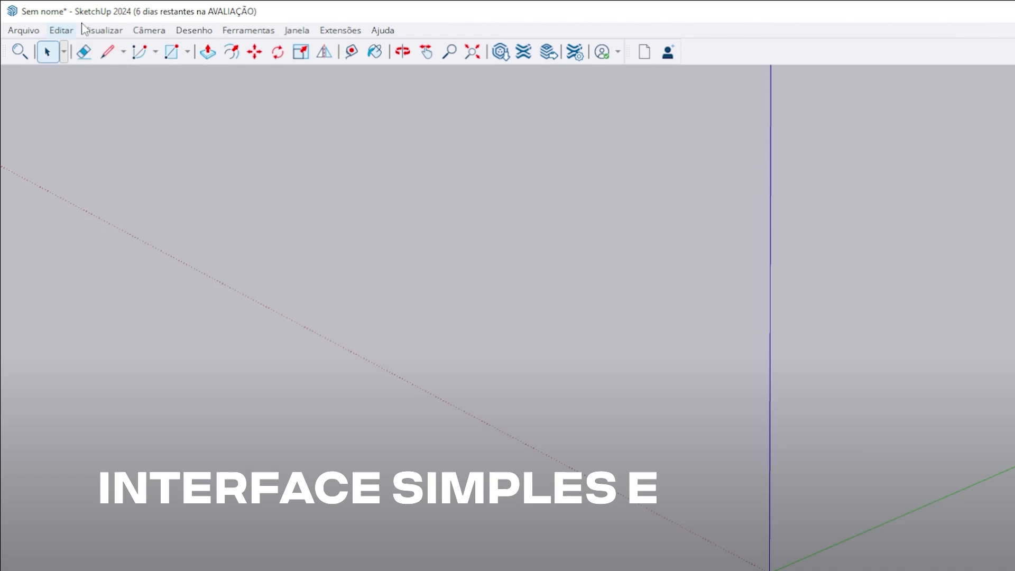
pyautogui.click(104, 30)
pyautogui.click(148, 30)
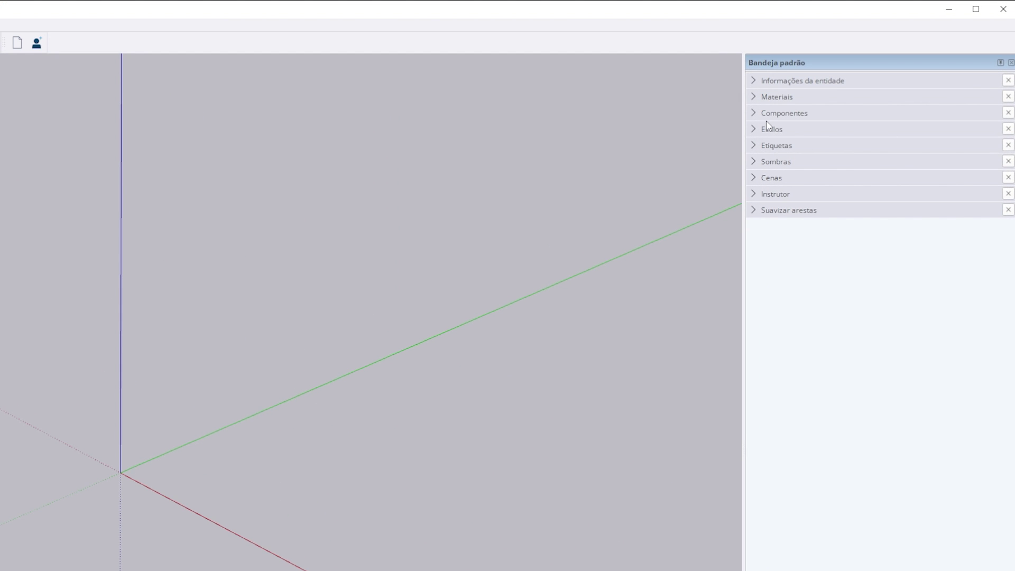
# Expand the Materials, Styles, Scenes and Instrutor tray sections.
pyautogui.click(756, 98)
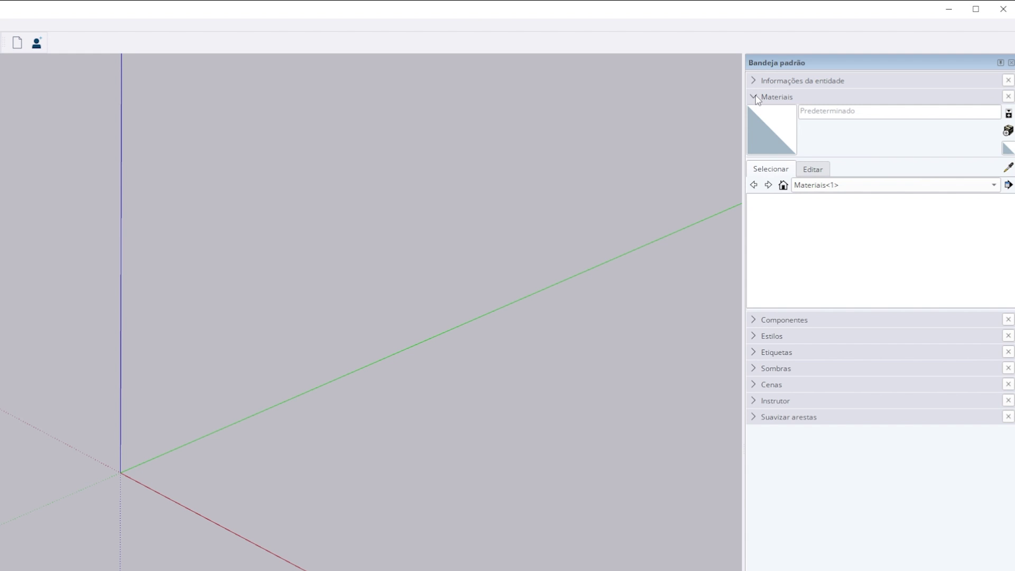
pyautogui.click(753, 128)
pyautogui.click(754, 178)
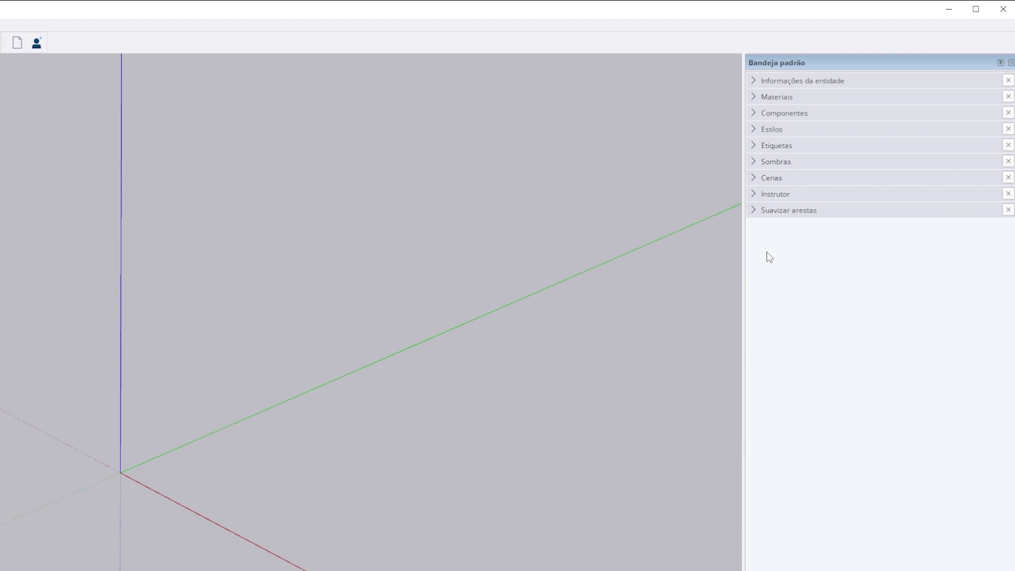
pyautogui.click(759, 199)
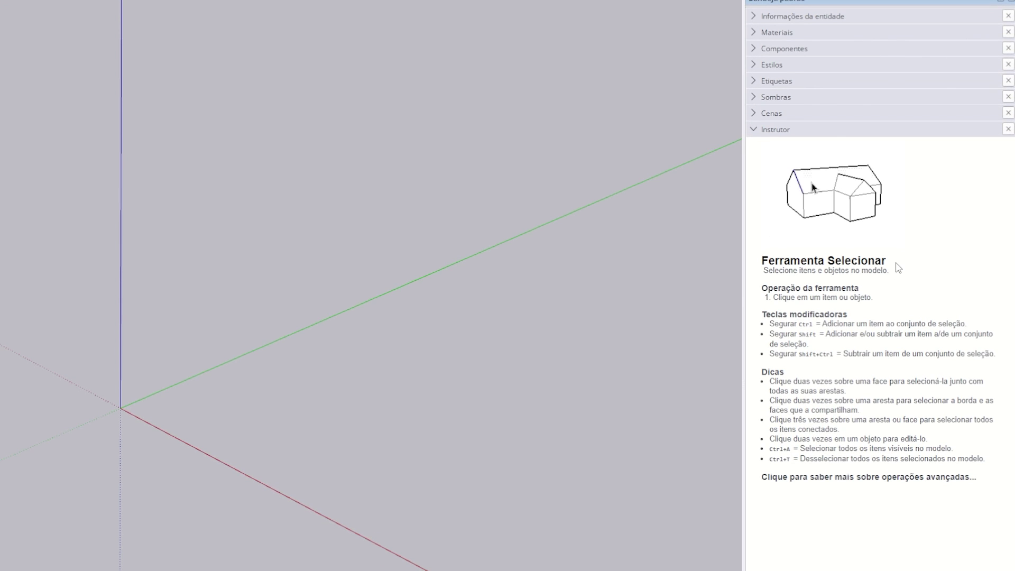
# Try the Eraser, Line, Arc, Rectangle and Push/Pull tools in turn.
pyautogui.click(46, 28)
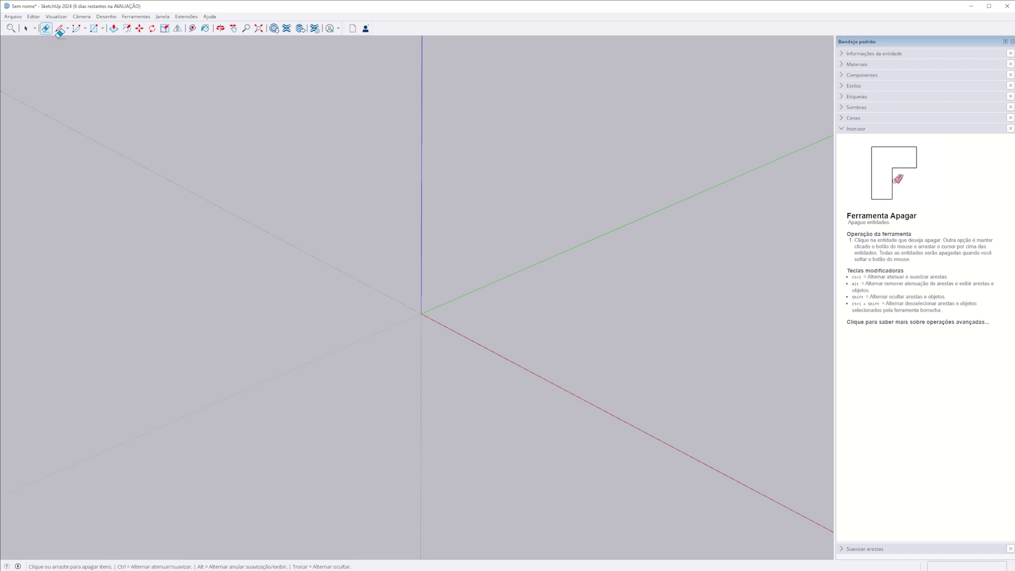
pyautogui.click(59, 29)
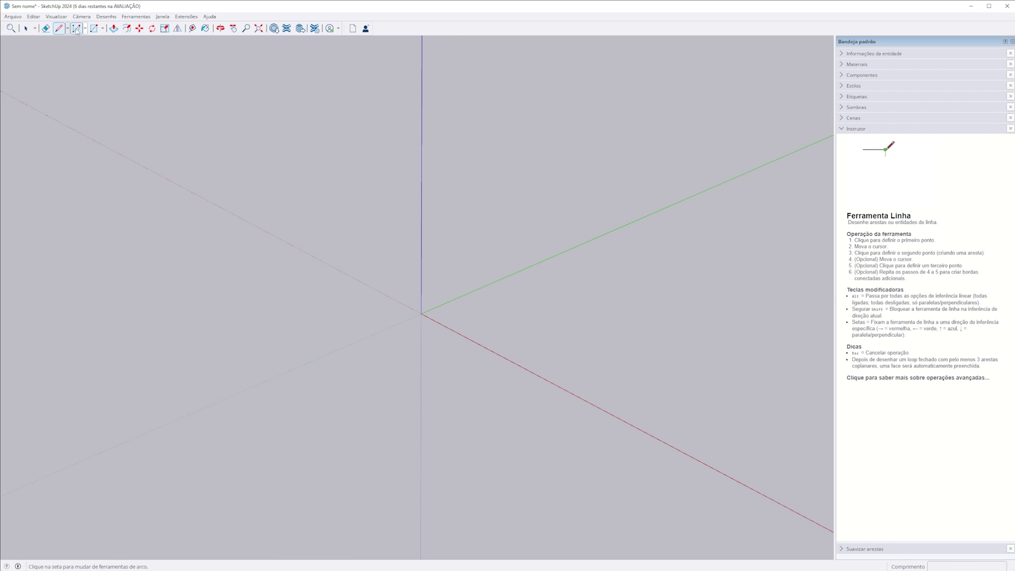
pyautogui.click(77, 29)
pyautogui.click(95, 29)
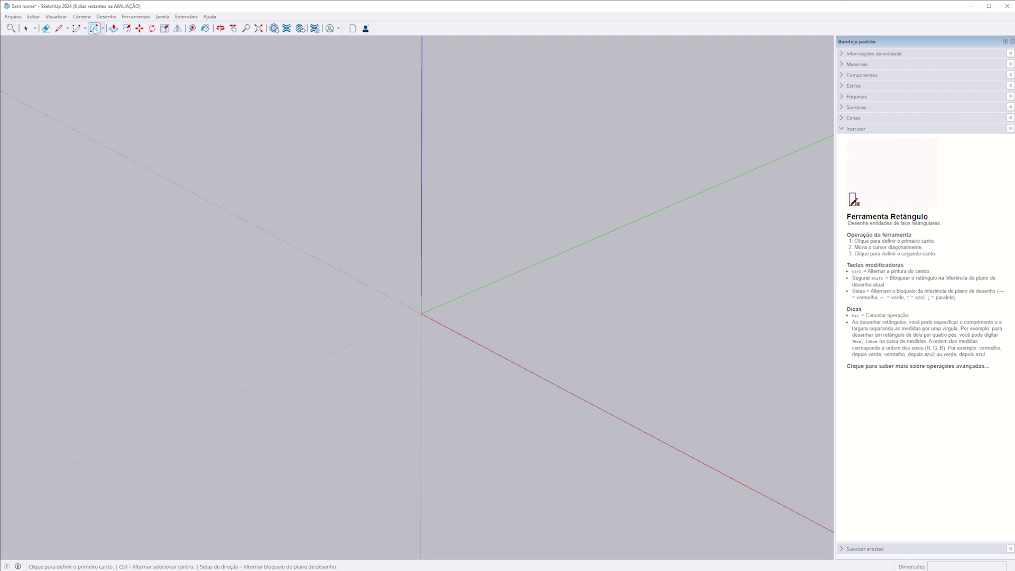
pyautogui.click(114, 29)
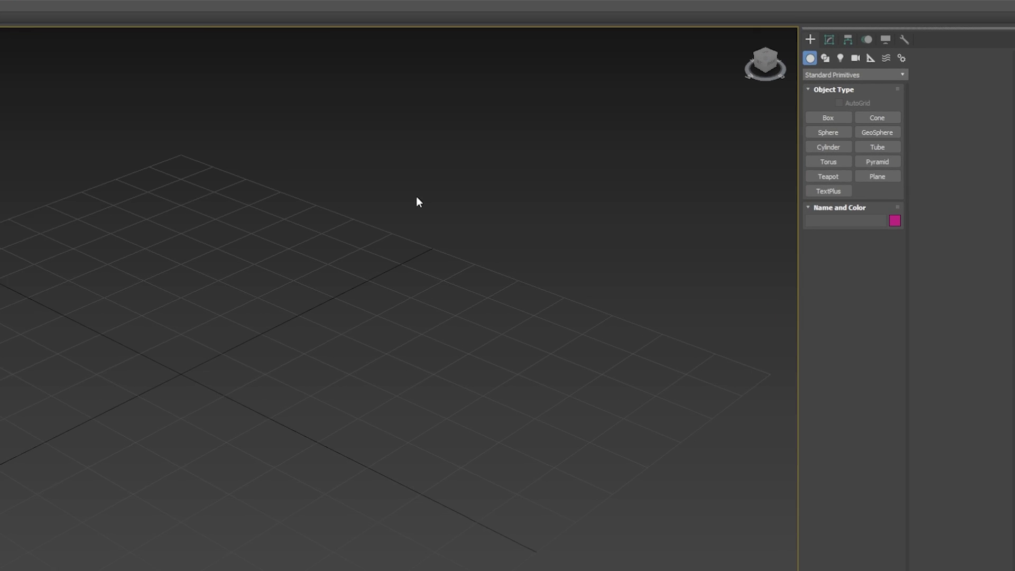
# Cycle through the Modify, Hierarchy, Display, Utilities and Create command panel tabs.
pyautogui.click(814, 34)
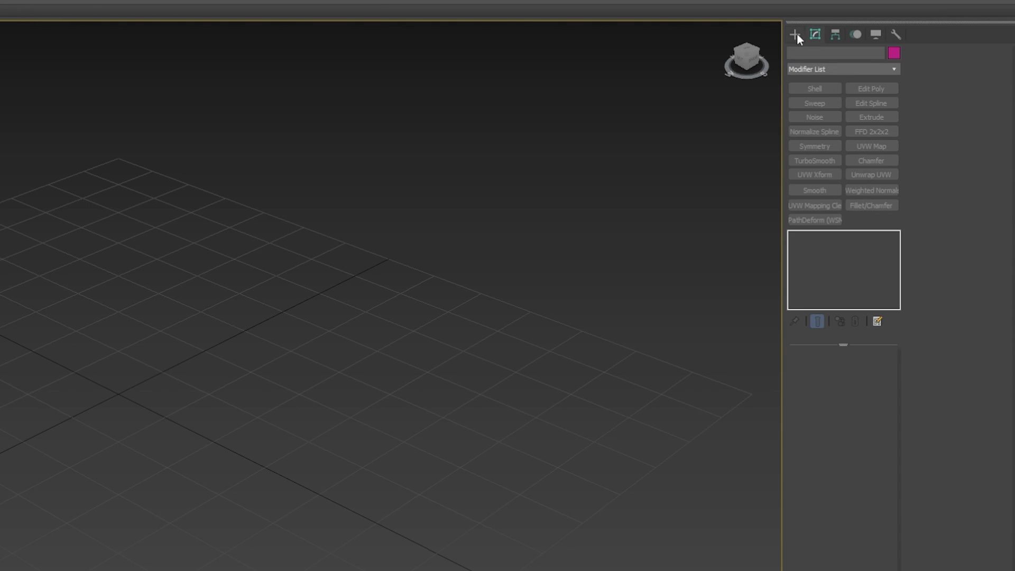
pyautogui.click(835, 34)
pyautogui.click(856, 34)
pyautogui.click(928, 62)
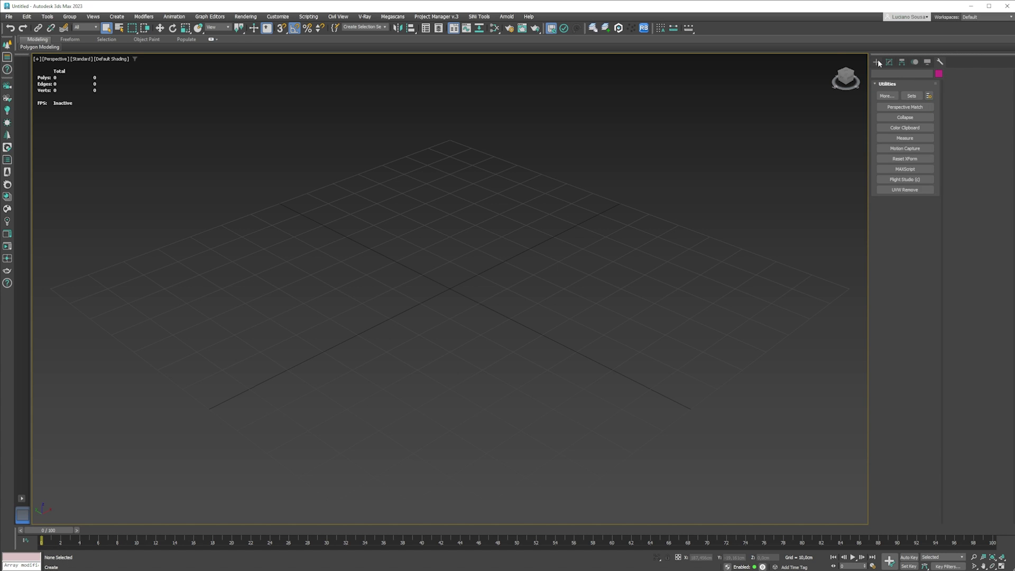
pyautogui.click(877, 63)
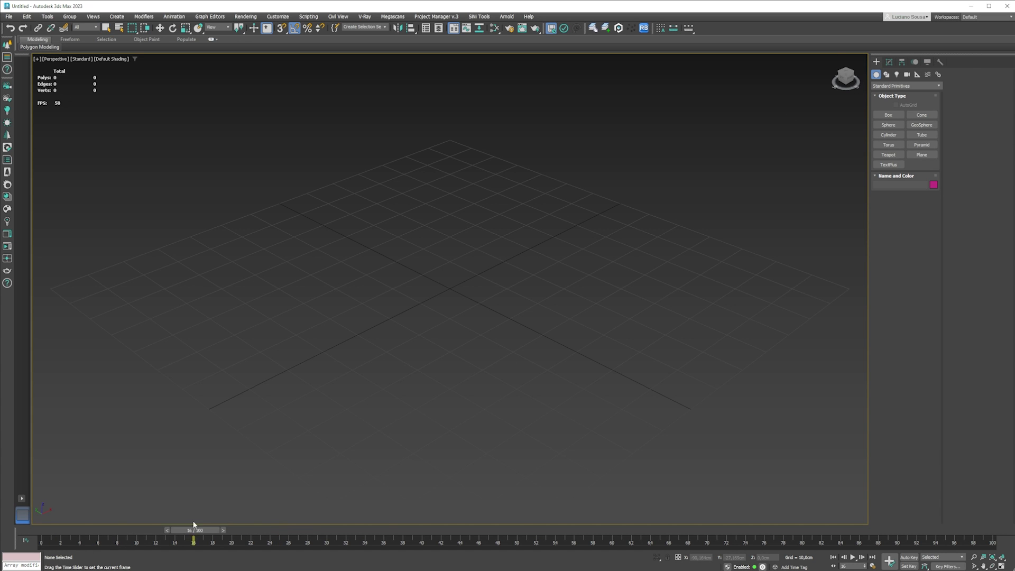
# Float and redock the command panel, hide one toolbar, and make Scale active.
pyautogui.moveTo(930, 59)
pyautogui.mouseDown()
pyautogui.moveTo(639, 112)
pyautogui.moveTo(438, 87)
pyautogui.moveTo(414, 118)
pyautogui.moveTo(976, 88)
pyautogui.moveTo(899, 64)
pyautogui.mouseUp()
pyautogui.click(890, 63)
pyautogui.rightClick(716, 34)
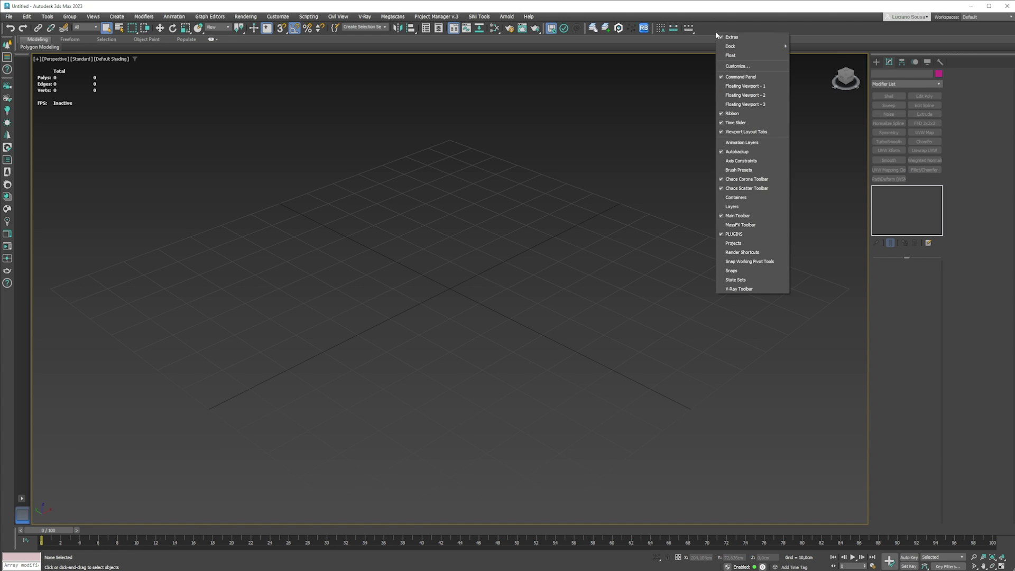
pyautogui.click(724, 39)
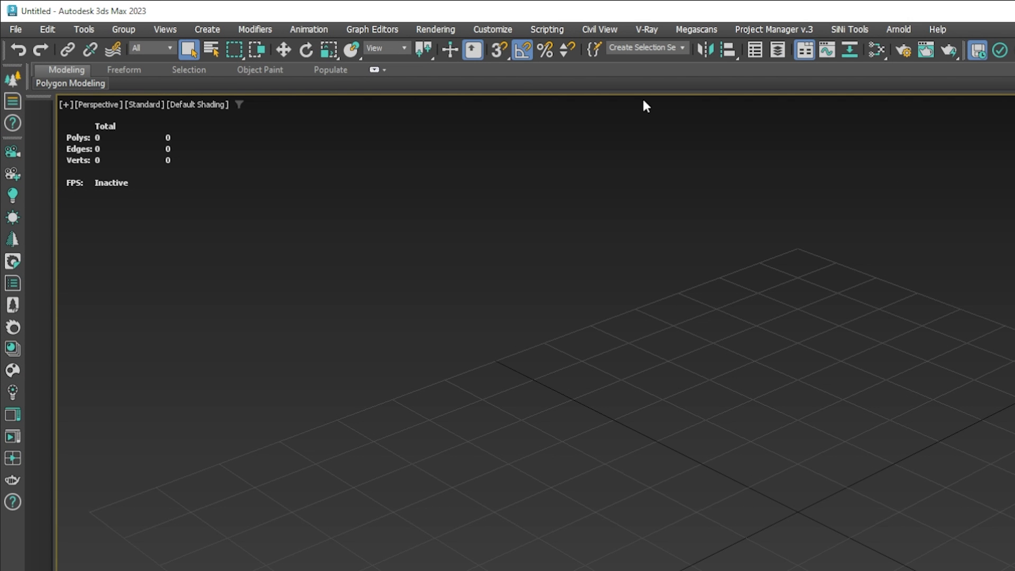
pyautogui.click(284, 51)
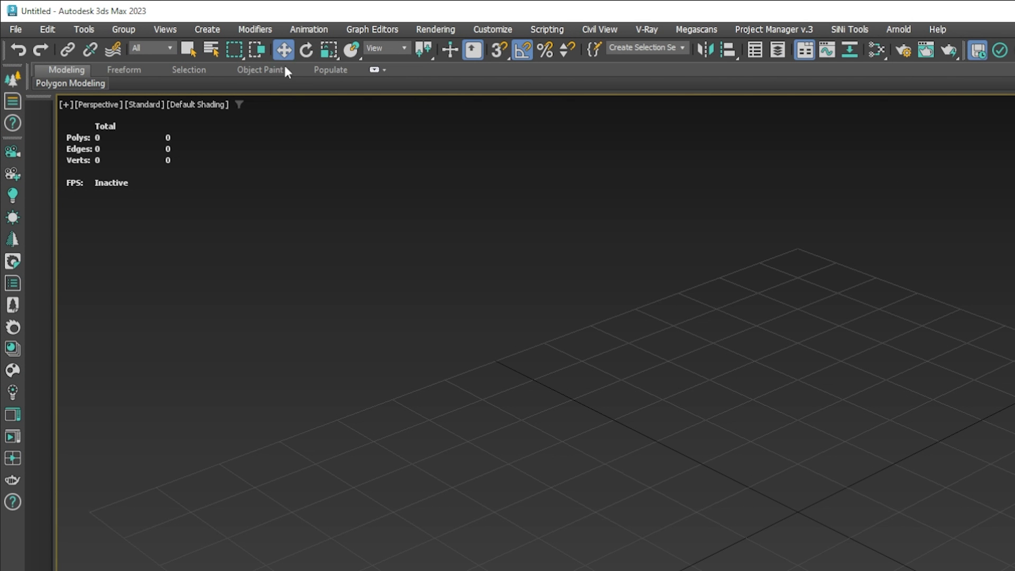
pyautogui.click(328, 50)
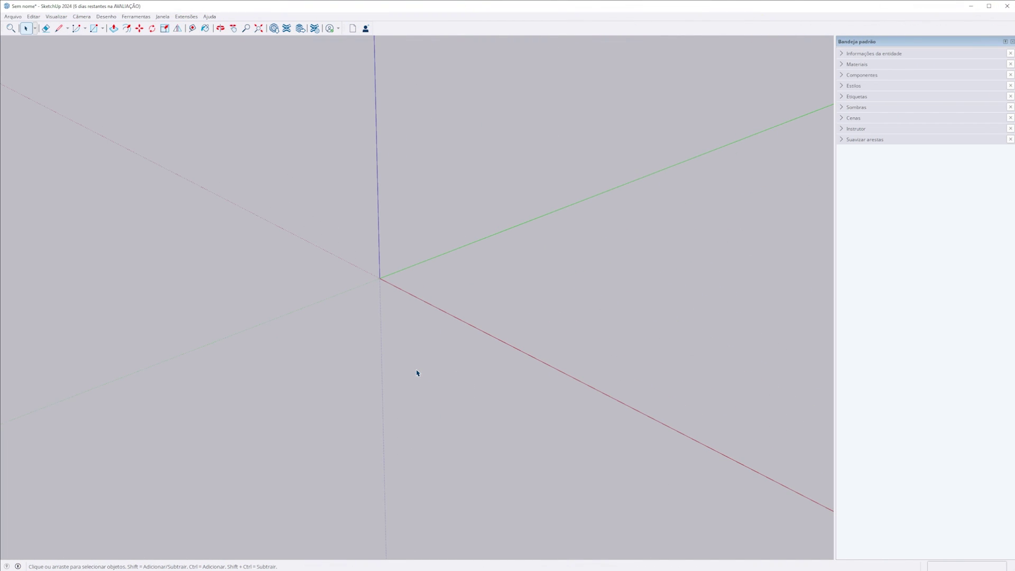
# Draw a two-segment line corner near the axes origin.
pyautogui.press('l')
pyautogui.click(318, 295)
pyautogui.click(399, 264)
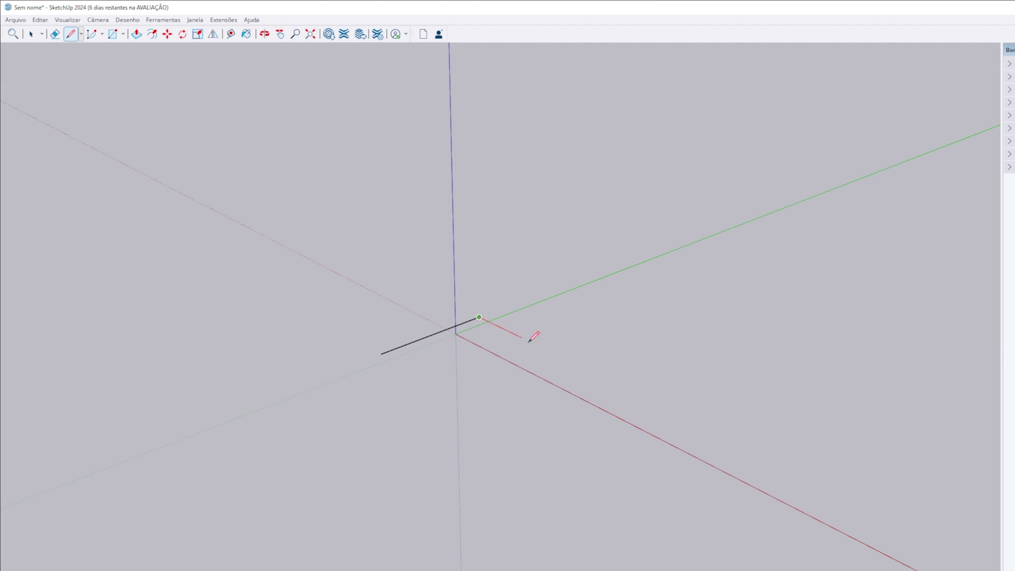
pyautogui.click(445, 286)
pyautogui.press('space')
# Draw a square face below the origin.
pyautogui.click(113, 34)
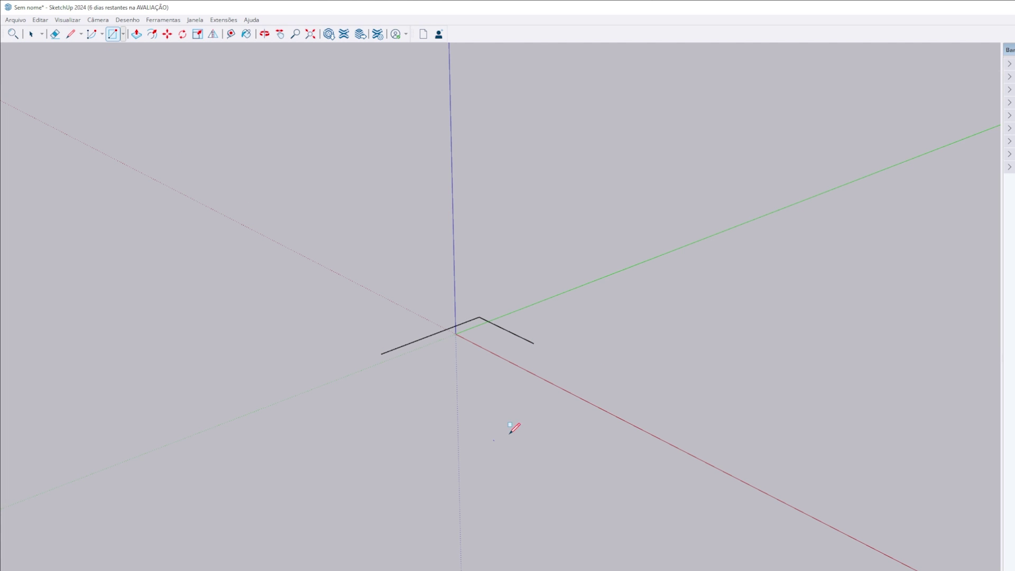
pyautogui.click(494, 441)
pyautogui.click(626, 443)
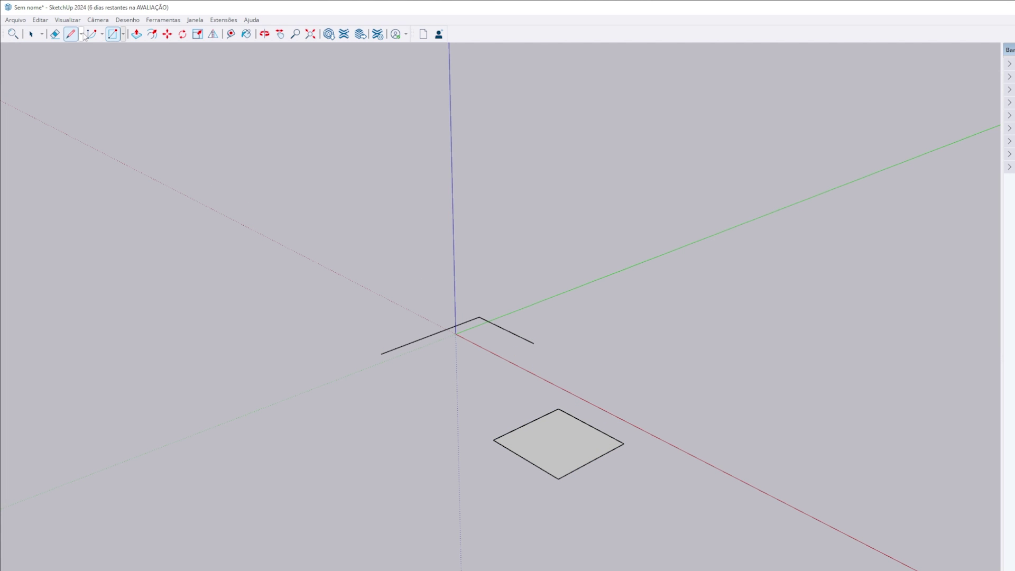
# Draw an arc left of the origin, expand Instructor help, and activate Push/Pull.
pyautogui.click(102, 33)
pyautogui.click(362, 415)
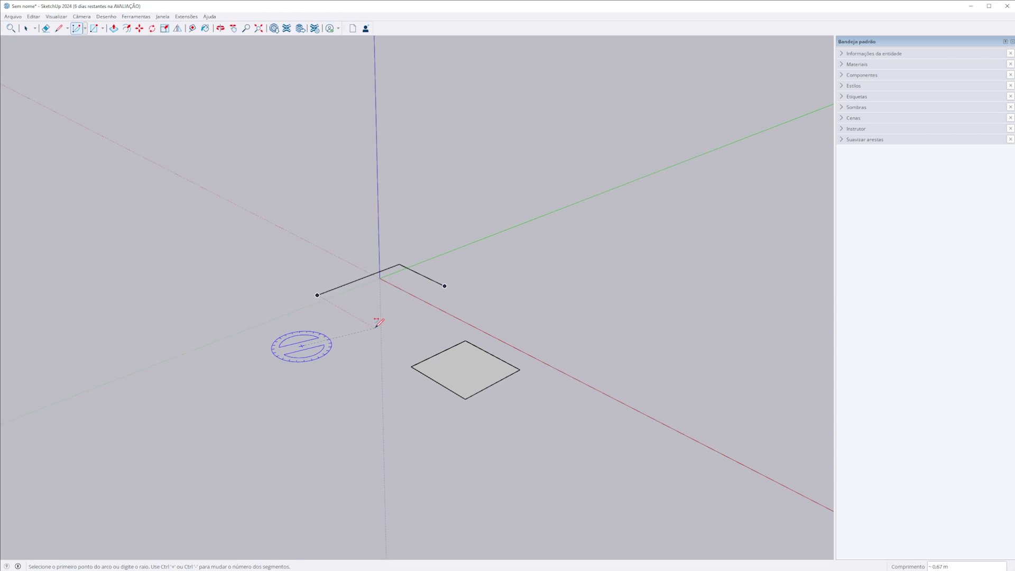
pyautogui.click(449, 394)
pyautogui.click(259, 317)
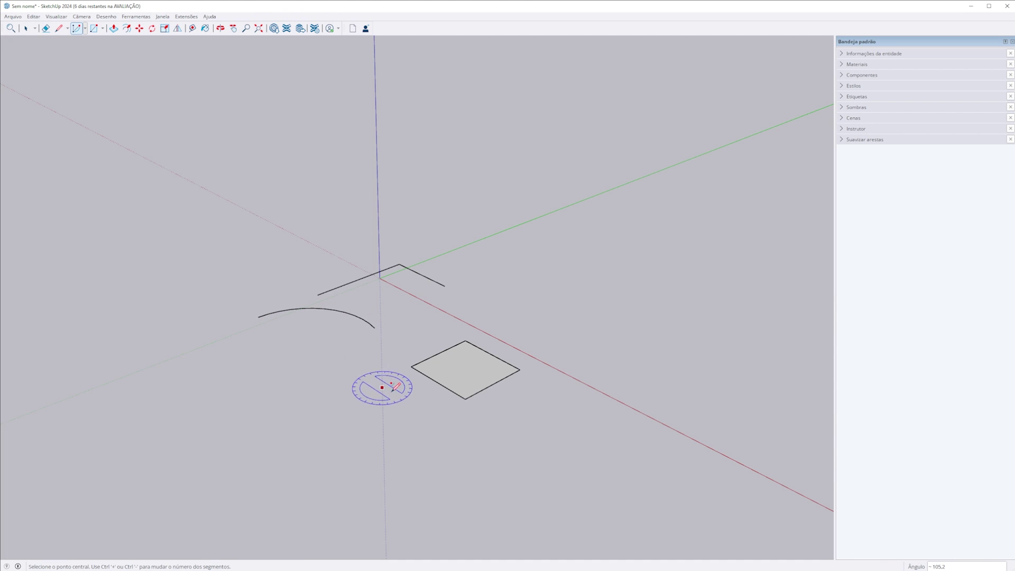
pyautogui.press('space')
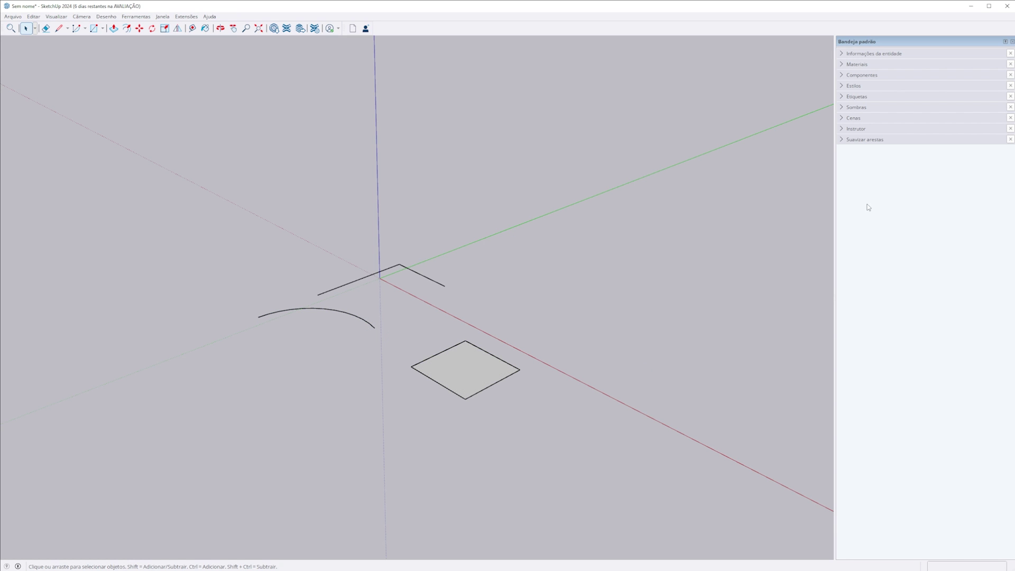
pyautogui.click(845, 129)
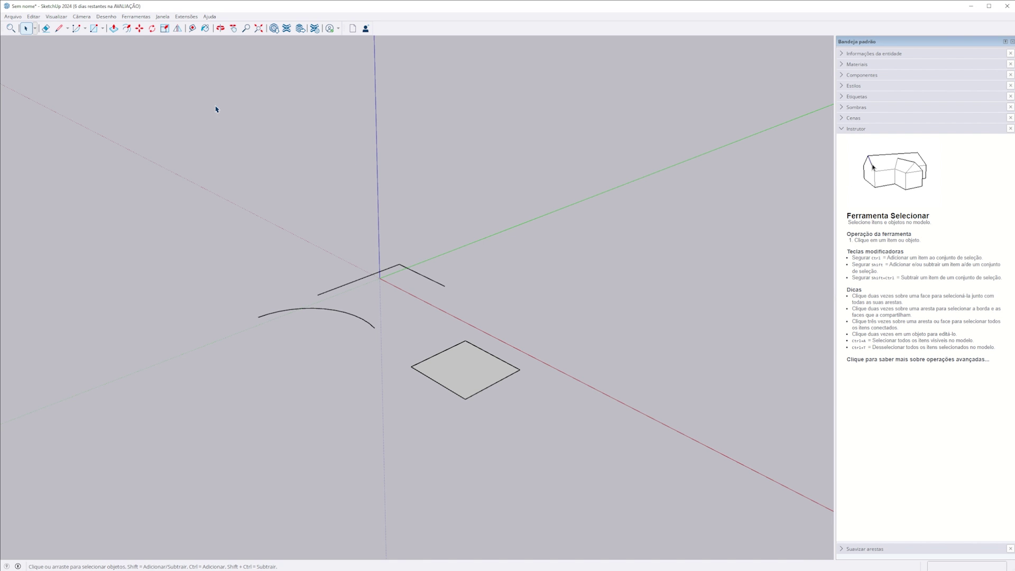
pyautogui.click(114, 28)
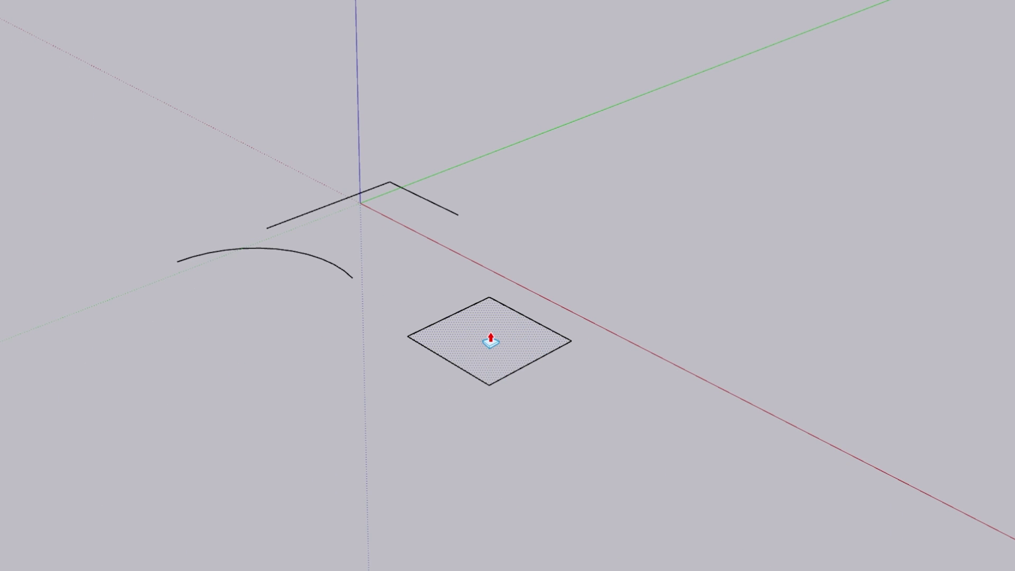
# Push/pull the square face up into a cube.
pyautogui.click(490, 341)
pyautogui.click(490, 243)
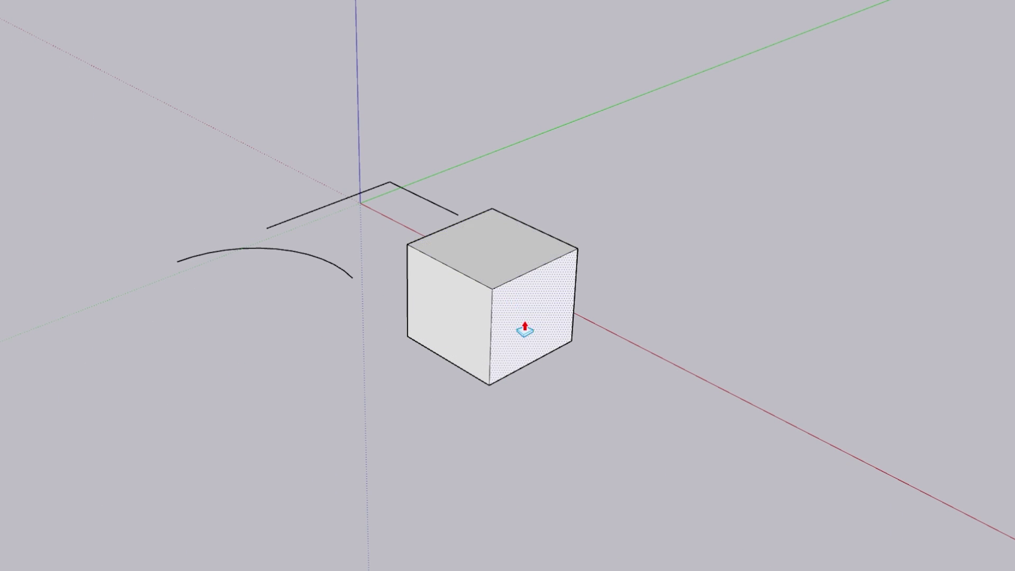
pyautogui.press('space')
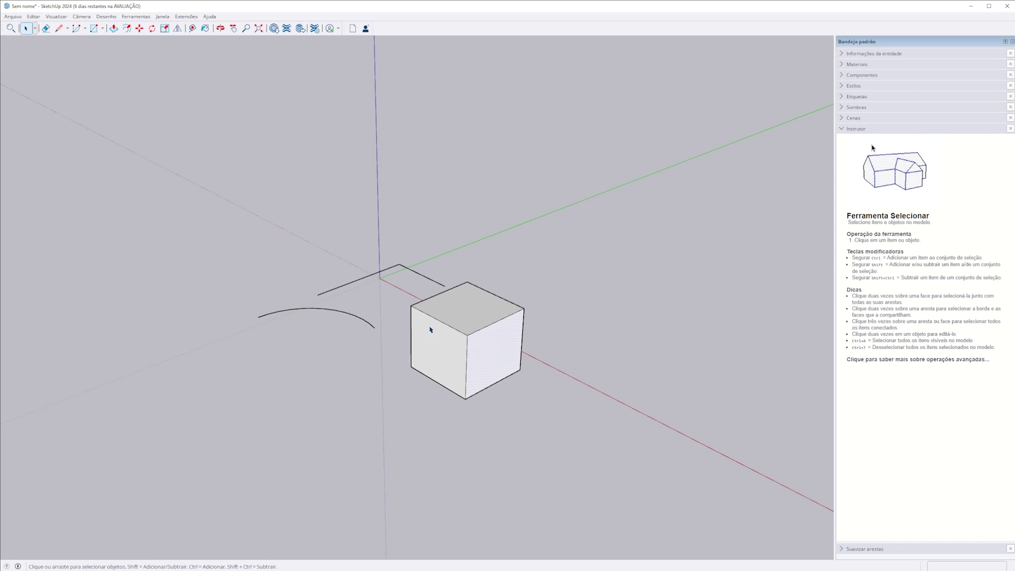
# Copy the whole cube with Move+Ctrl and place the copy beside the original.
pyautogui.tripleClick(468, 343)
pyautogui.click(139, 28)
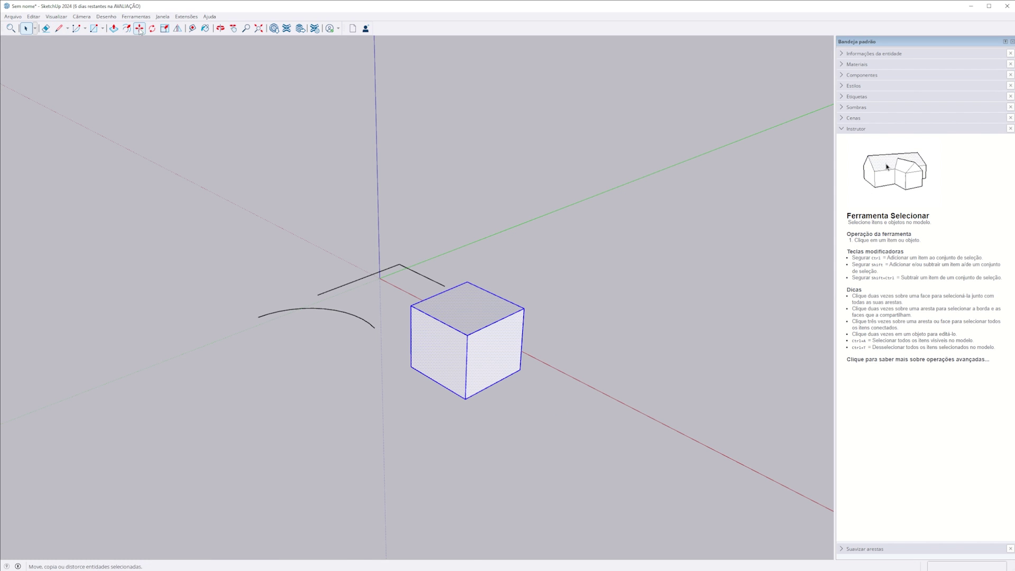
pyautogui.click(412, 366)
pyautogui.press('ctrl')
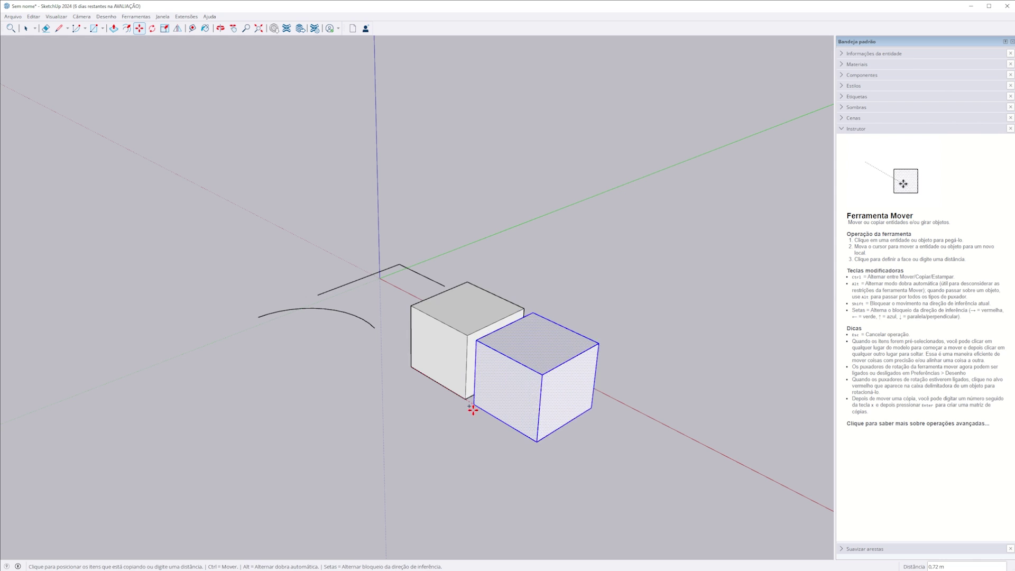
pyautogui.click(464, 400)
pyautogui.press('space')
pyautogui.click(492, 336)
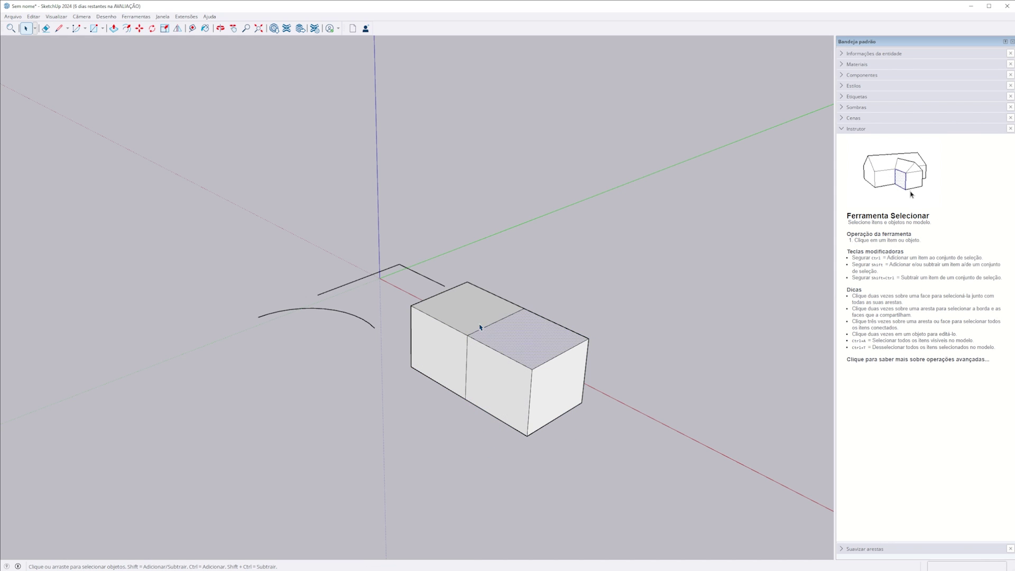
# Orbit around the two-cube block and inspect its edges and faces.
pyautogui.click(474, 423)
pyautogui.moveTo(474, 423); pyautogui.dragTo(567, 398, button='middle')
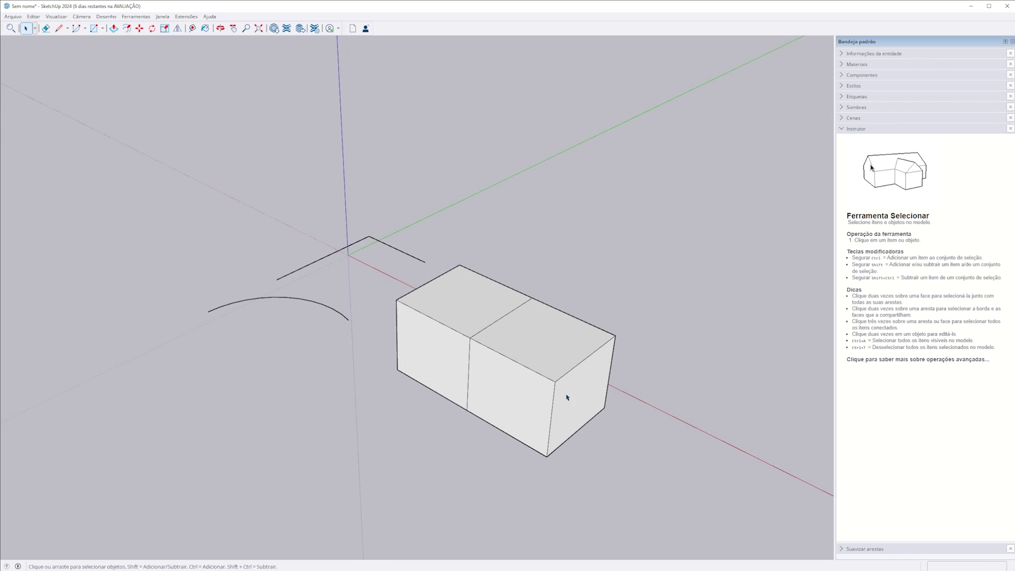
pyautogui.click(556, 383)
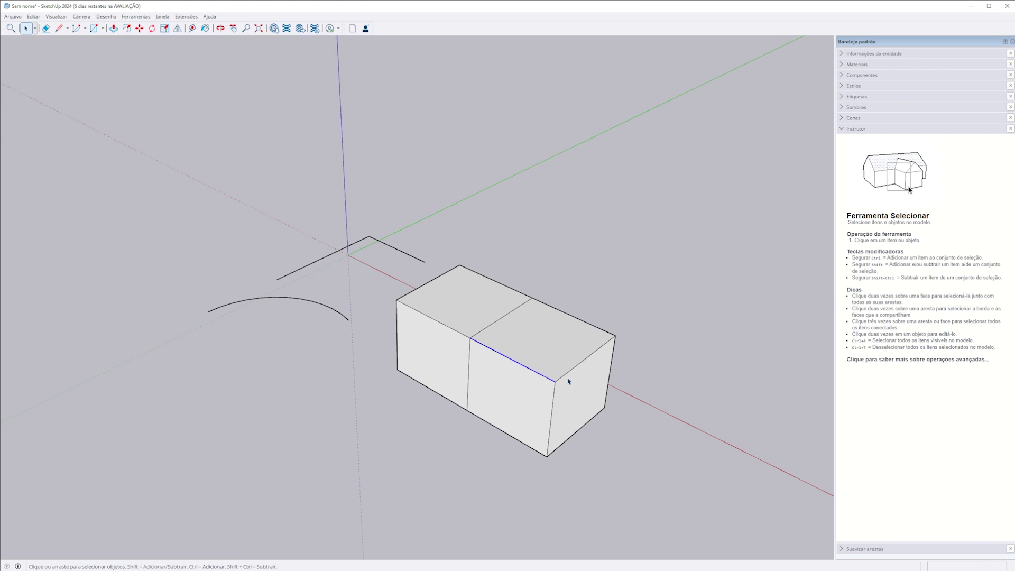
pyautogui.click(569, 381)
pyautogui.click(560, 380)
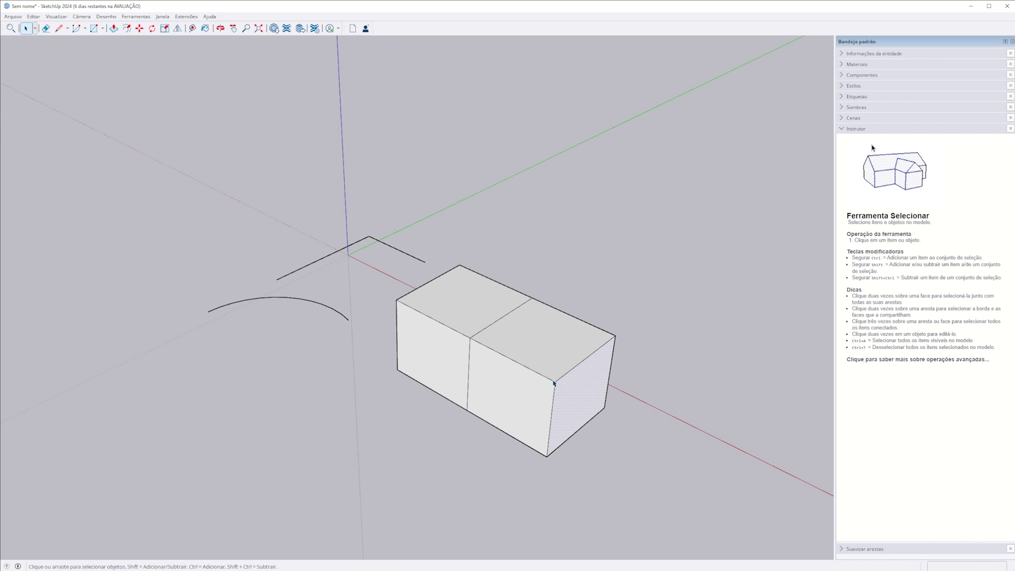
pyautogui.click(511, 362)
pyautogui.click(591, 424)
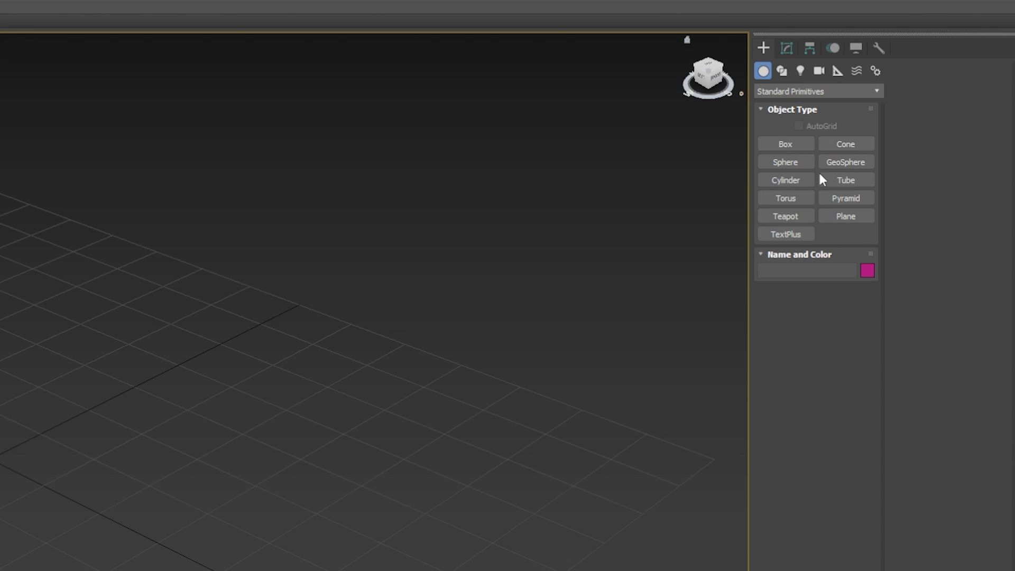
# Draw a box on the 3ds Max grid.
pyautogui.click(786, 143)
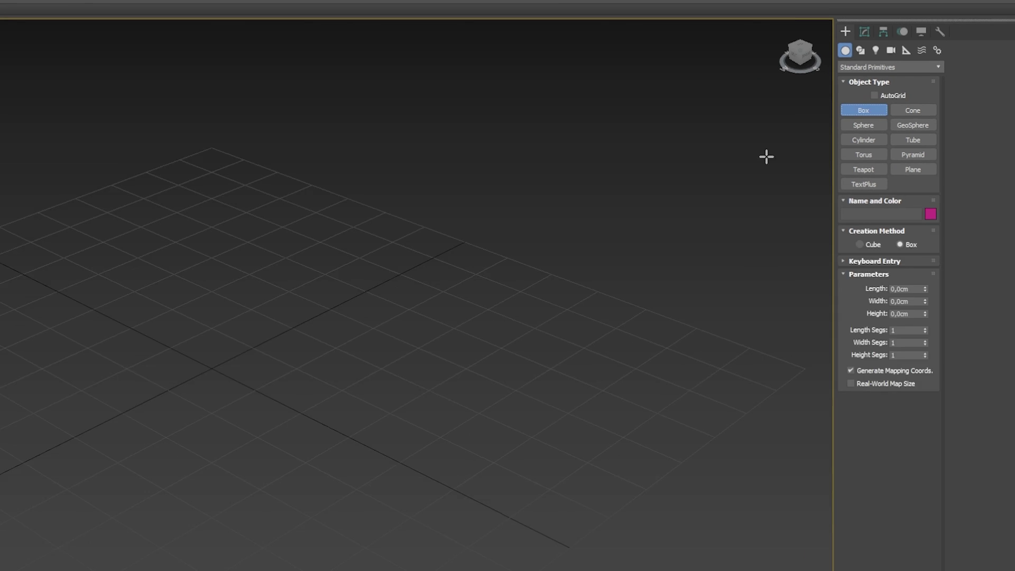
pyautogui.moveTo(355, 254); pyautogui.dragTo(536, 263)
pyautogui.click(526, 200)
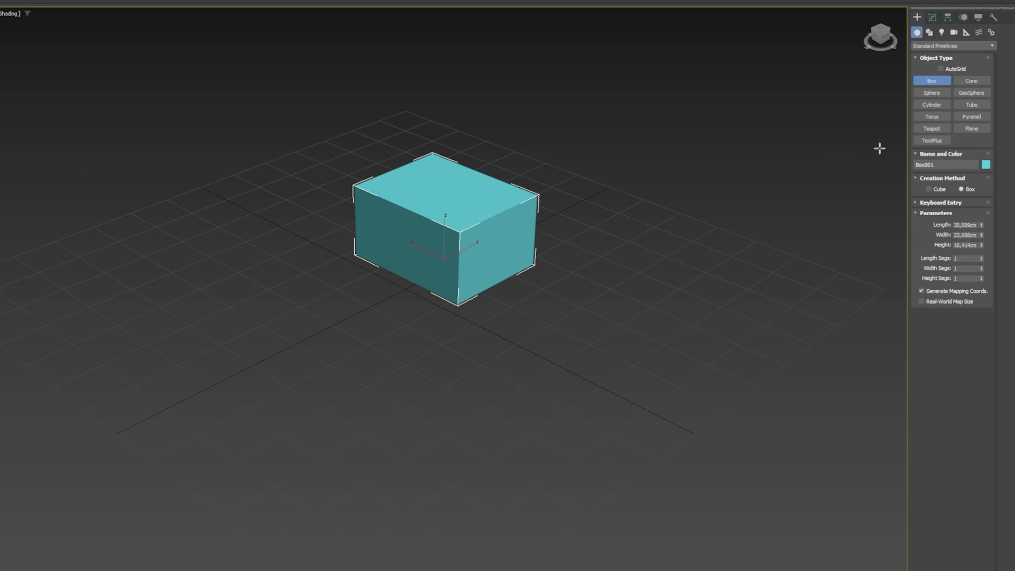
# Draw a sphere beside the box and set its radius to 13,92cm.
pyautogui.click(935, 93)
pyautogui.moveTo(631, 231); pyautogui.dragTo(685, 232)
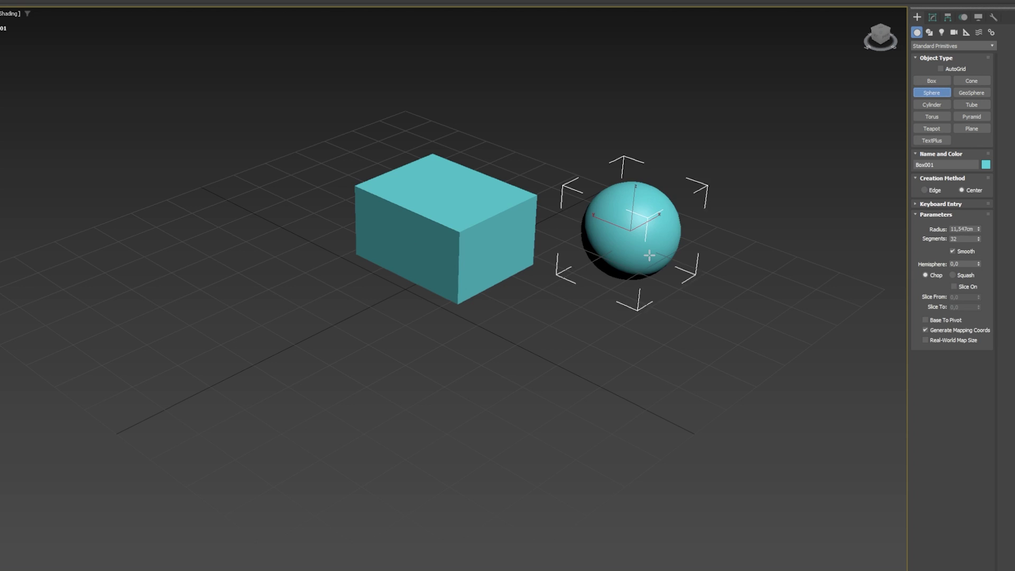
pyautogui.rightClick(492, 221)
pyautogui.moveTo(491, 221); pyautogui.dragTo(384, 242, button='middle')
pyautogui.click(933, 17)
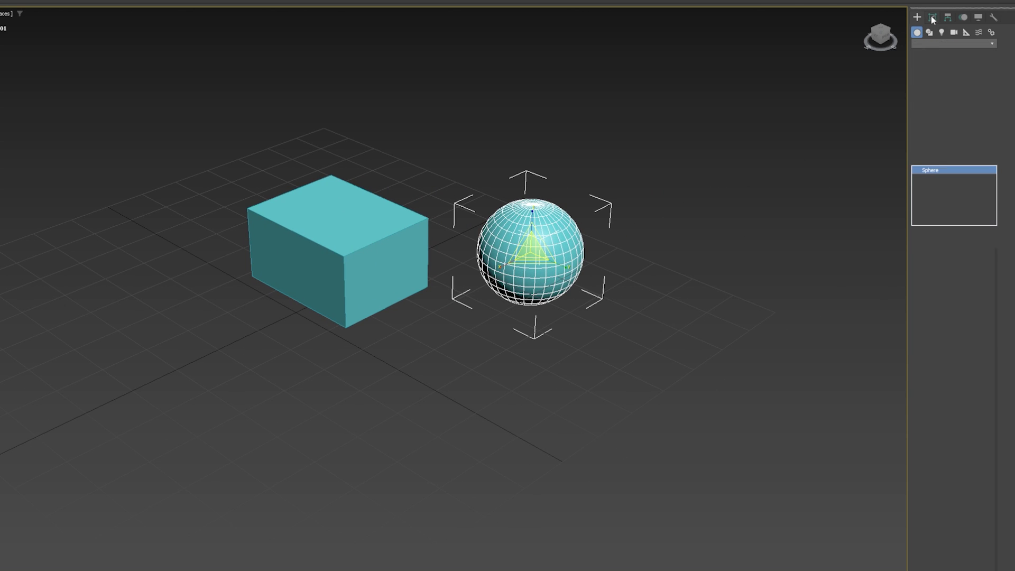
pyautogui.moveTo(978, 274); pyautogui.dragTo(981, 285)
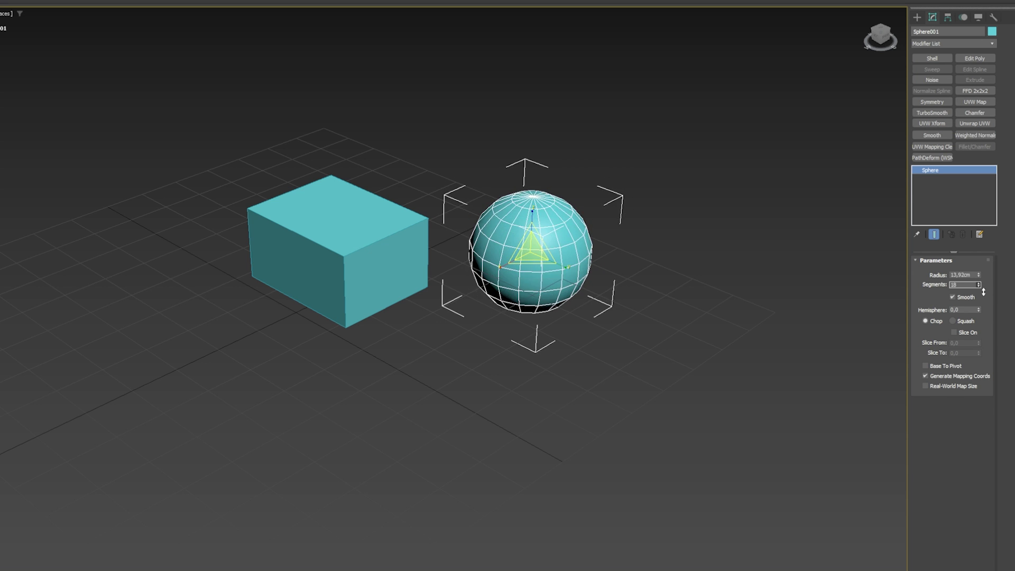
pyautogui.click(615, 342)
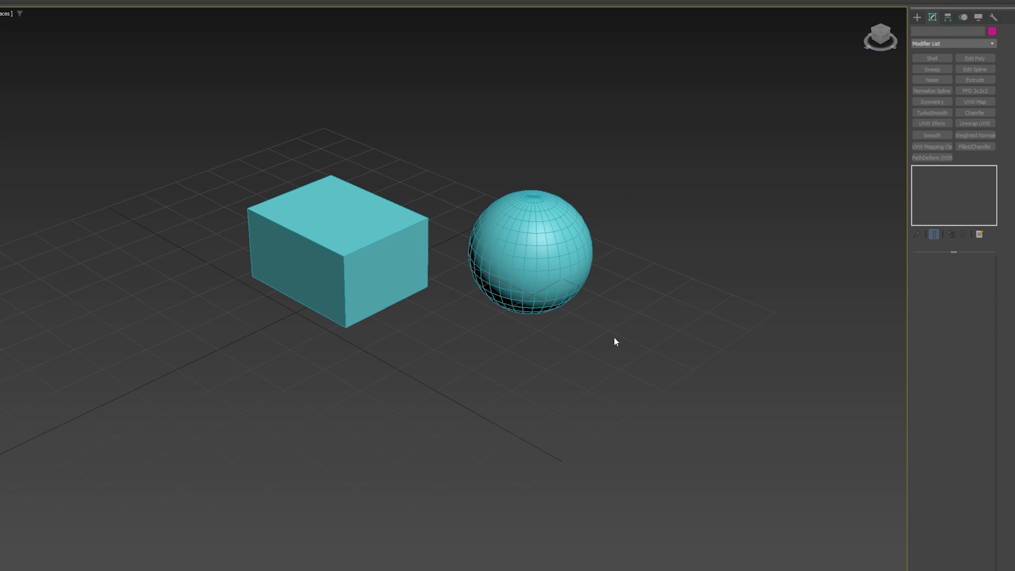
# Convert the cyan box to an editable poly.
pyautogui.click(344, 262)
pyautogui.rightClick(448, 214)
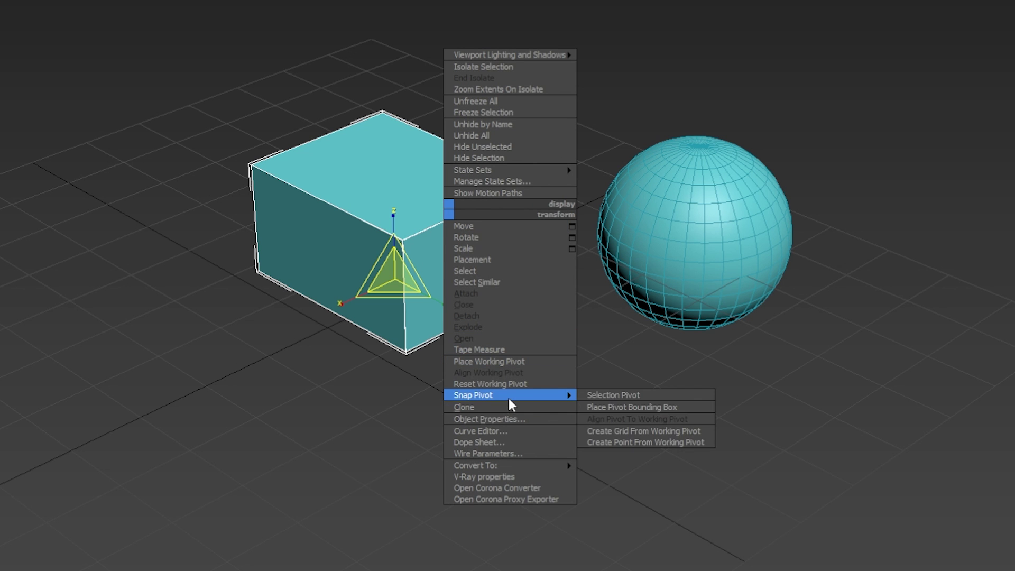
pyautogui.click(608, 475)
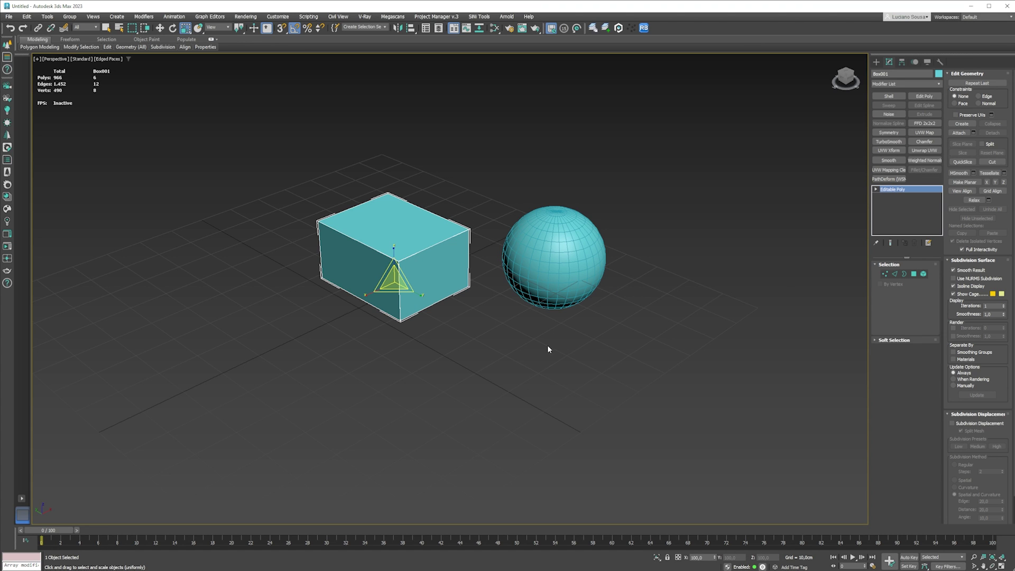
# Move a face and a corner vertex to skew the box into a slanted block.
pyautogui.press('4')
pyautogui.click(429, 265)
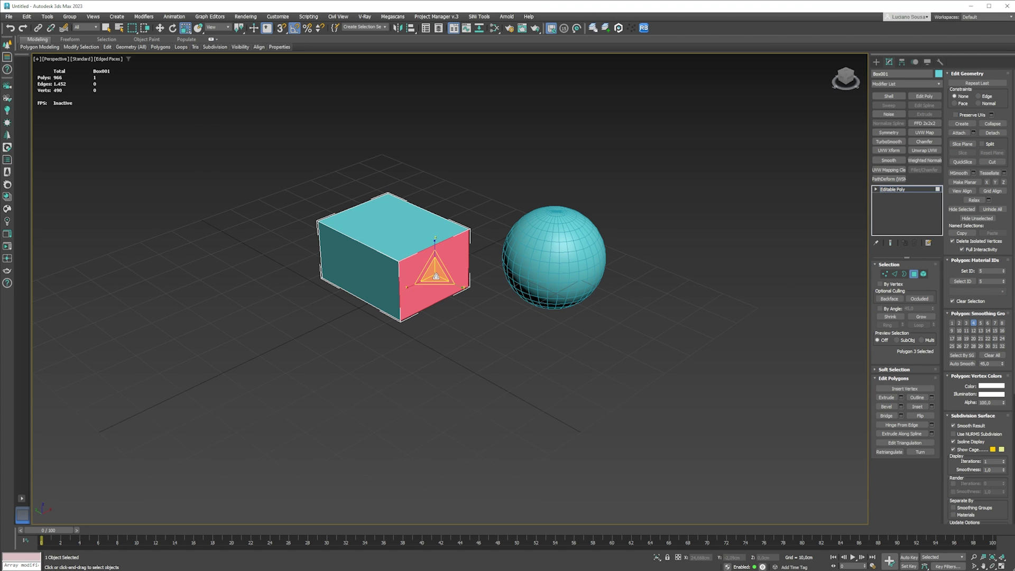
pyautogui.moveTo(436, 276); pyautogui.dragTo(287, 218)
pyautogui.press('w')
pyautogui.press('1')
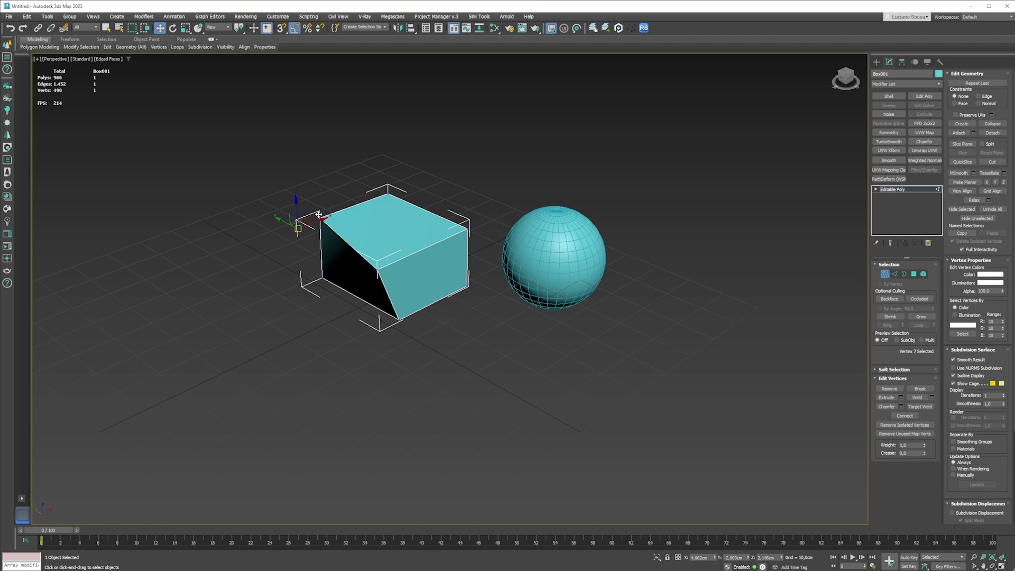
pyautogui.press('1')
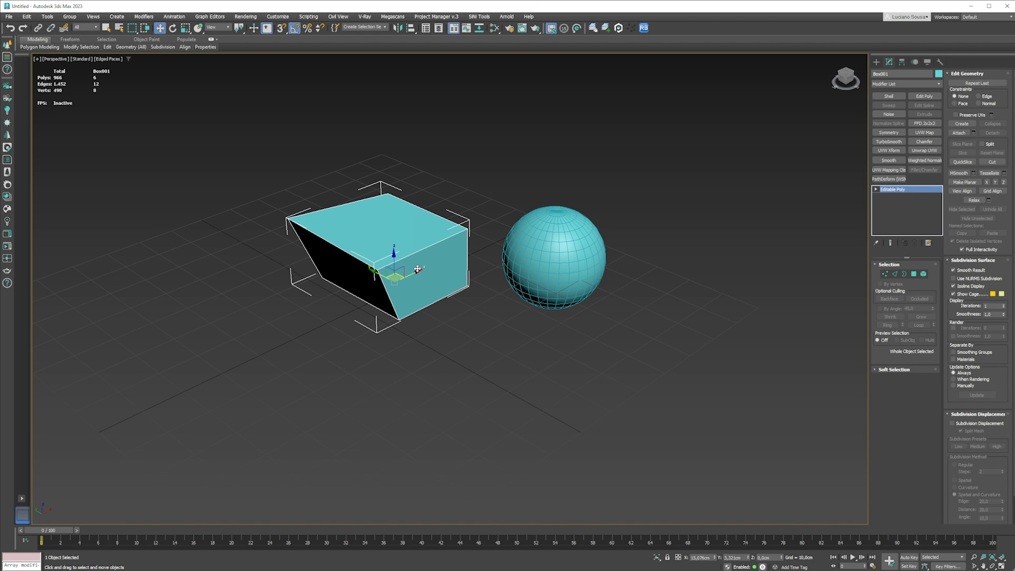
pyautogui.scroll(-3, 564, 247)
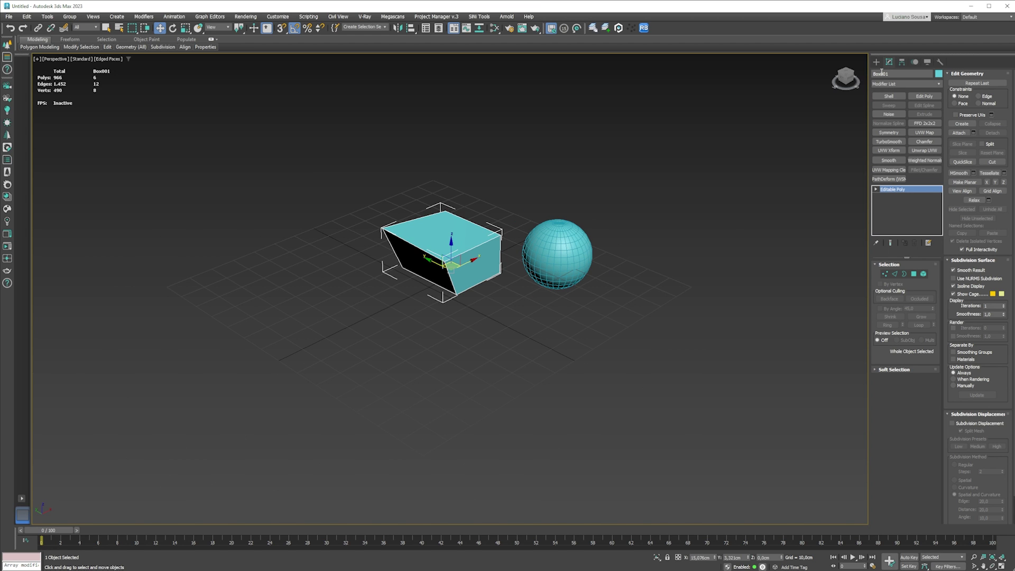
# Create a second box in front and convert it to an editable poly.
pyautogui.click(876, 62)
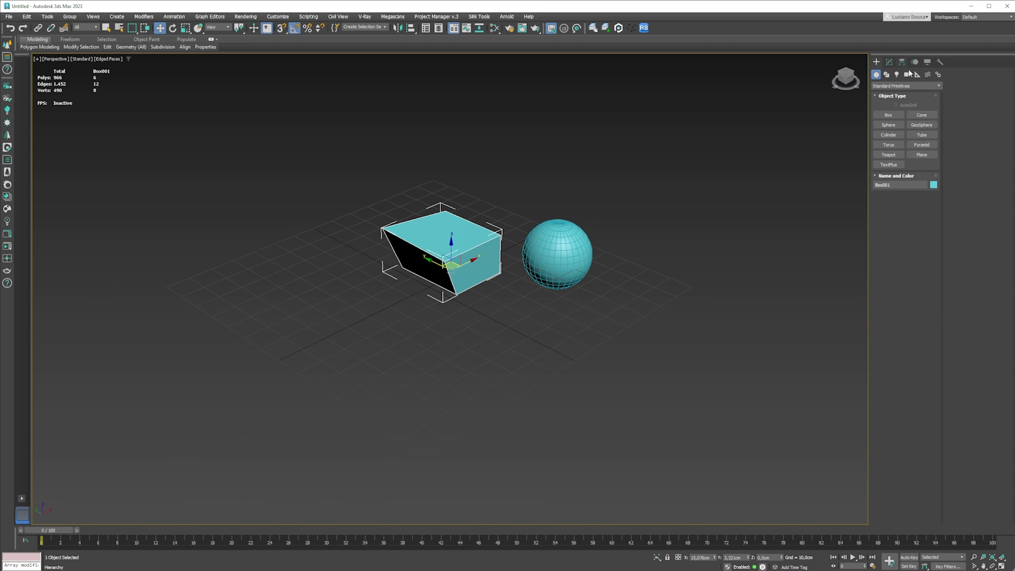
pyautogui.click(887, 115)
pyautogui.moveTo(263, 347); pyautogui.dragTo(391, 346)
pyautogui.click(416, 304)
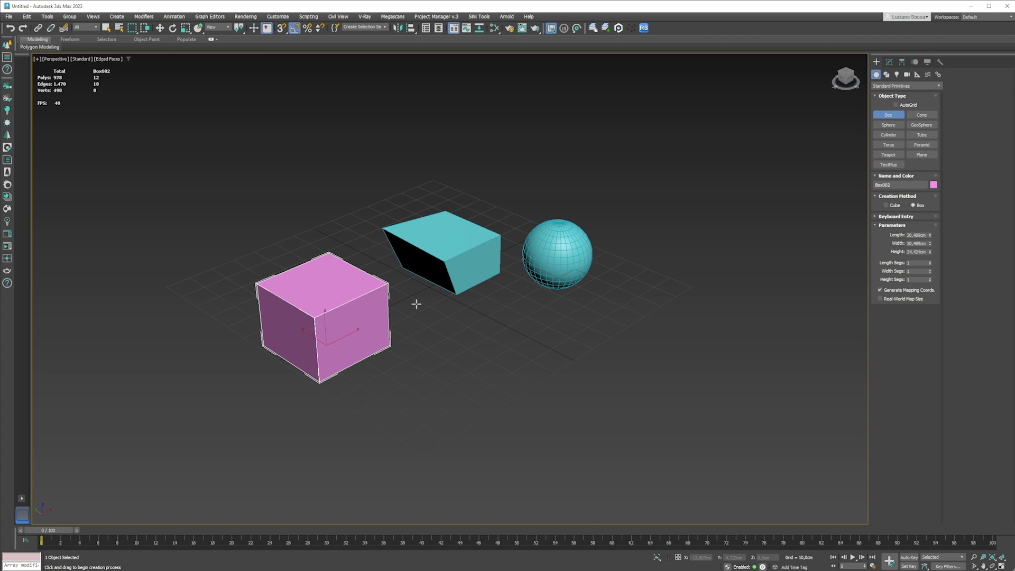
pyautogui.rightClick(417, 306)
# Push the front face inward into a notch, then pull it back flush.
pyautogui.press('4')
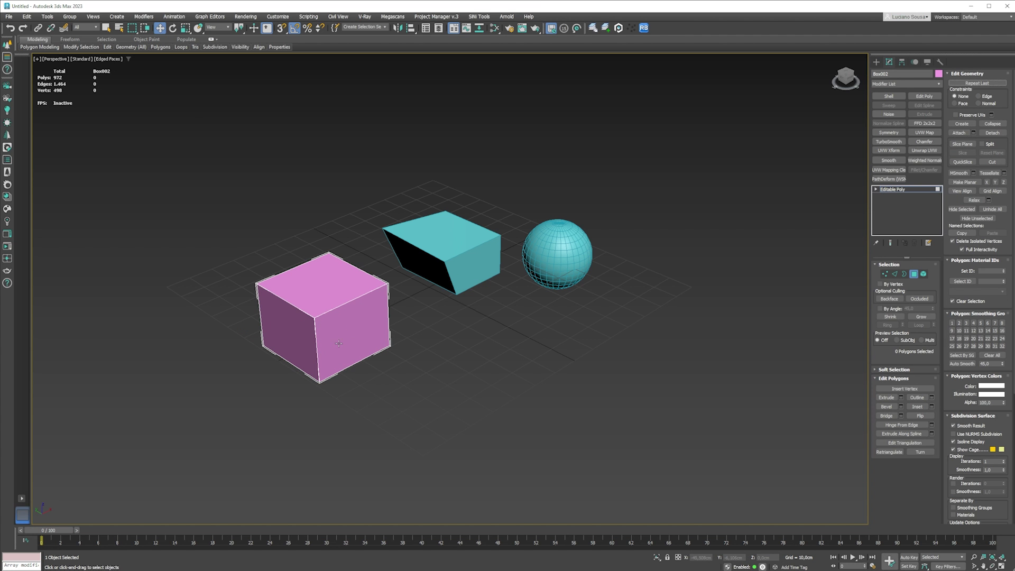
pyautogui.click(350, 344)
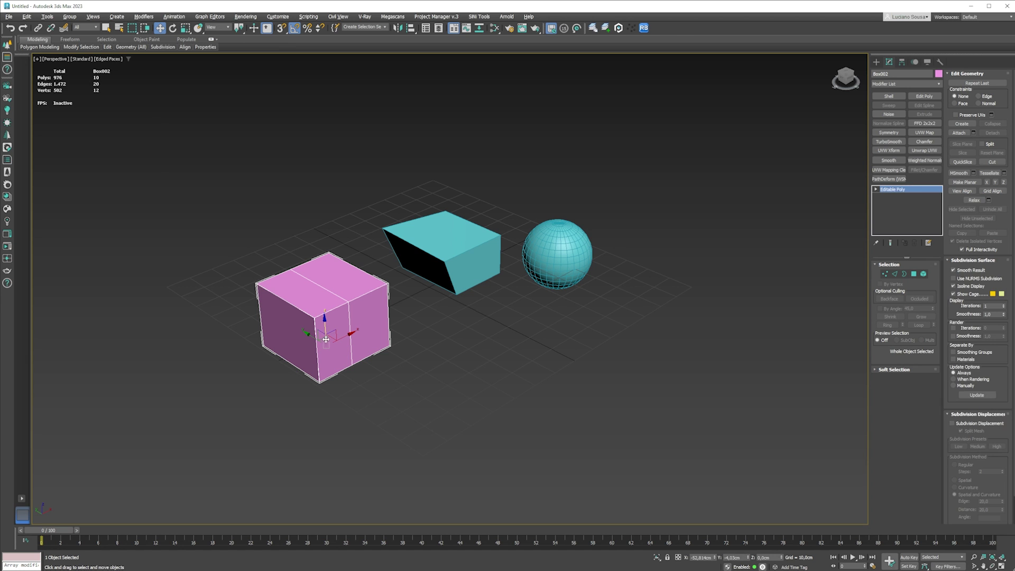
pyautogui.press('4')
pyautogui.click(333, 339)
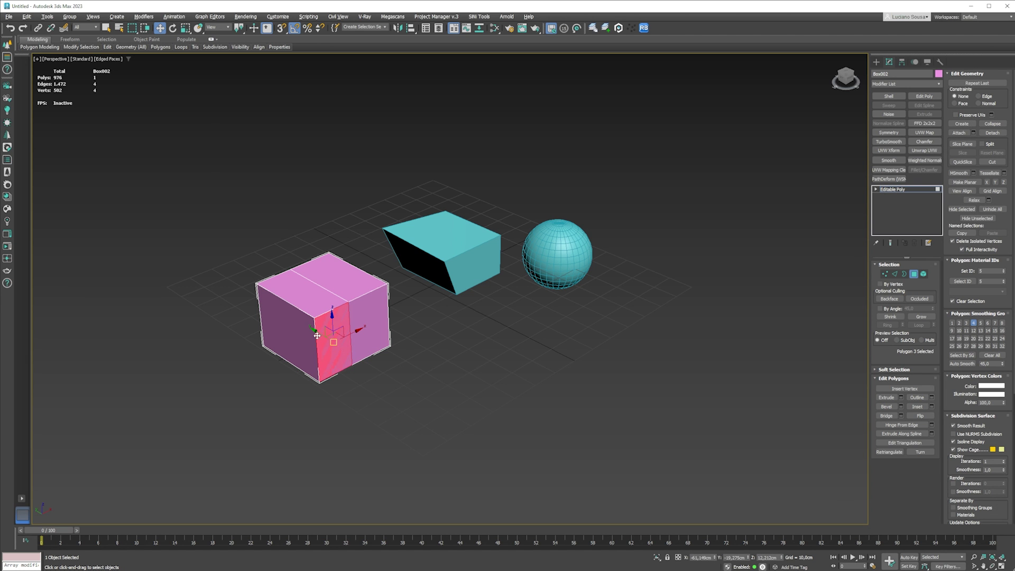
pyautogui.moveTo(333, 339)
pyautogui.mouseDown()
pyautogui.moveTo(316, 328)
pyautogui.moveTo(350, 307)
pyautogui.mouseUp()
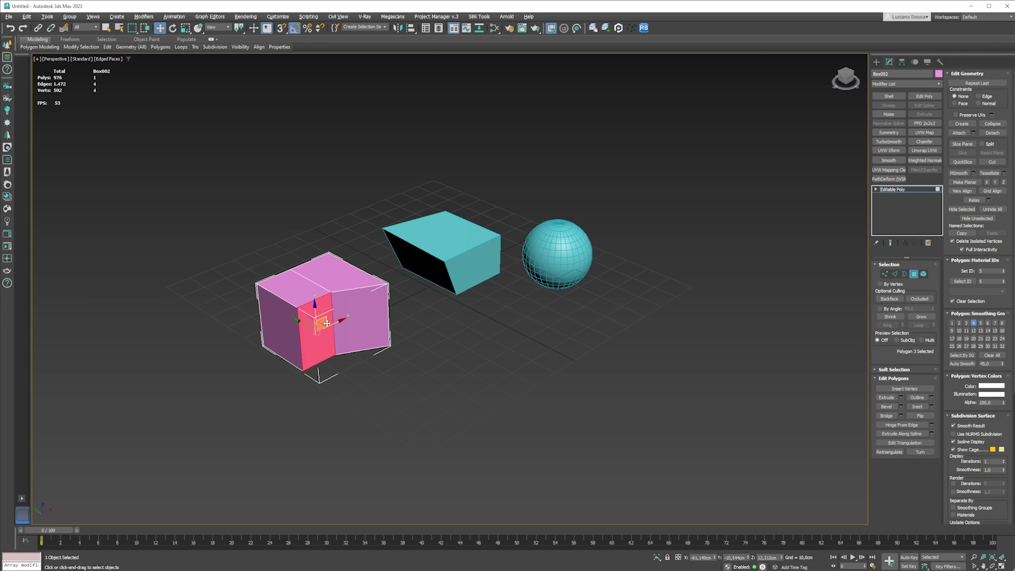
pyautogui.scroll(2, 353, 322)
pyautogui.scroll(3, 370, 317)
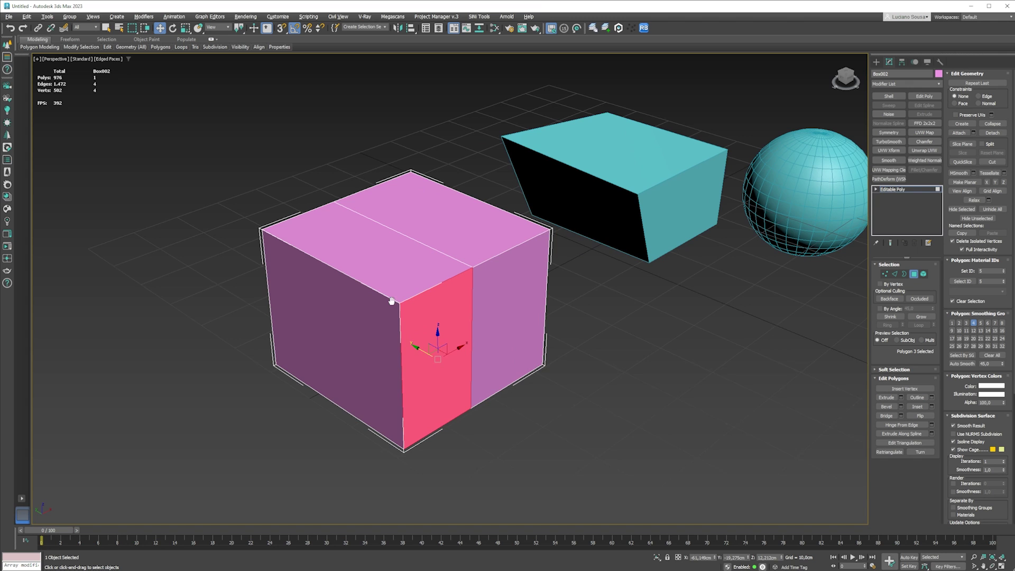
pyautogui.scroll(2, 417, 294)
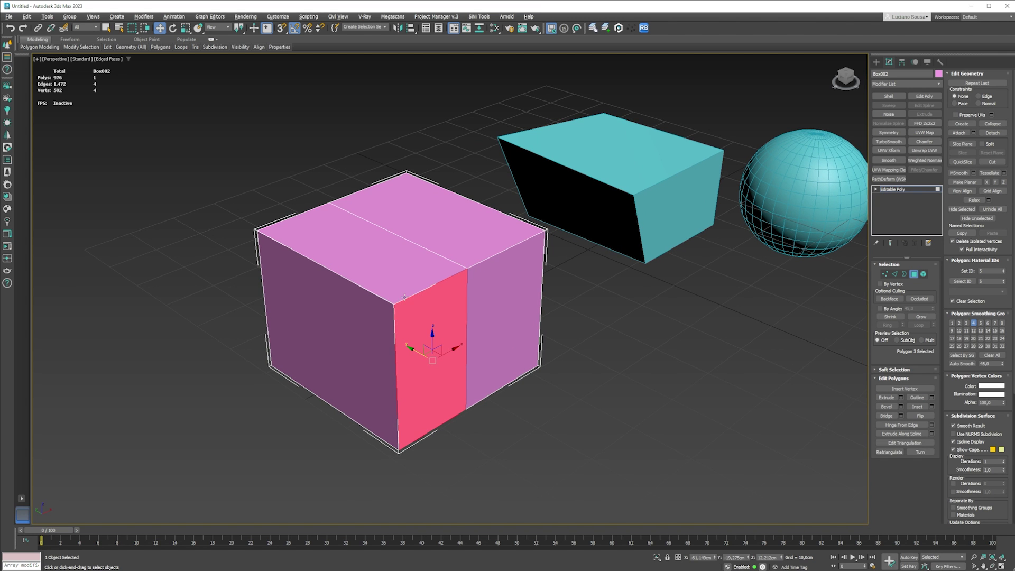
pyautogui.scroll(-2, 354, 347)
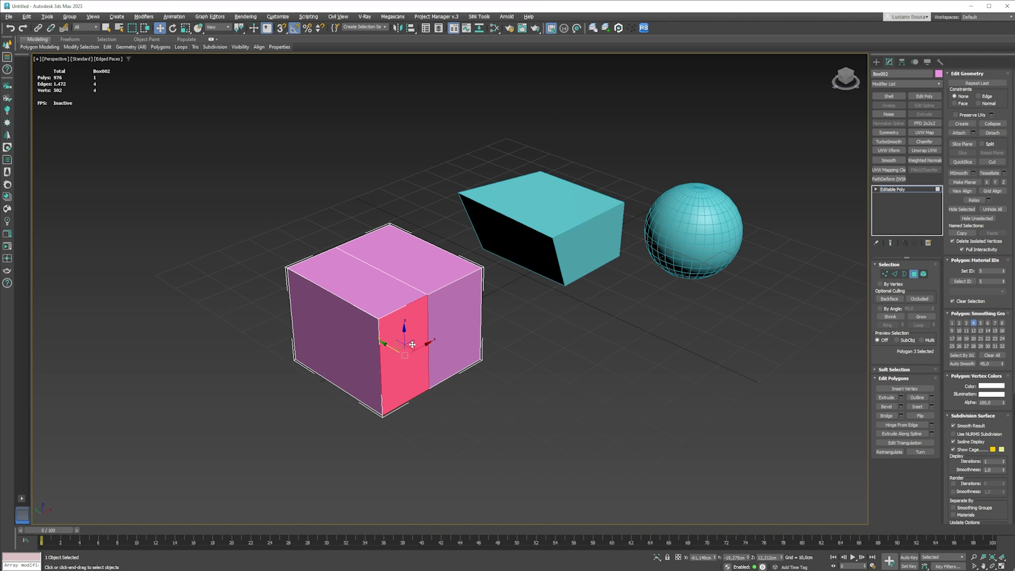
pyautogui.moveTo(412, 344)
pyautogui.keyDown('shift'); pyautogui.mouseDown()
pyautogui.moveTo(353, 329)
pyautogui.moveTo(384, 312)
pyautogui.mouseUp(); pyautogui.keyUp('shift')
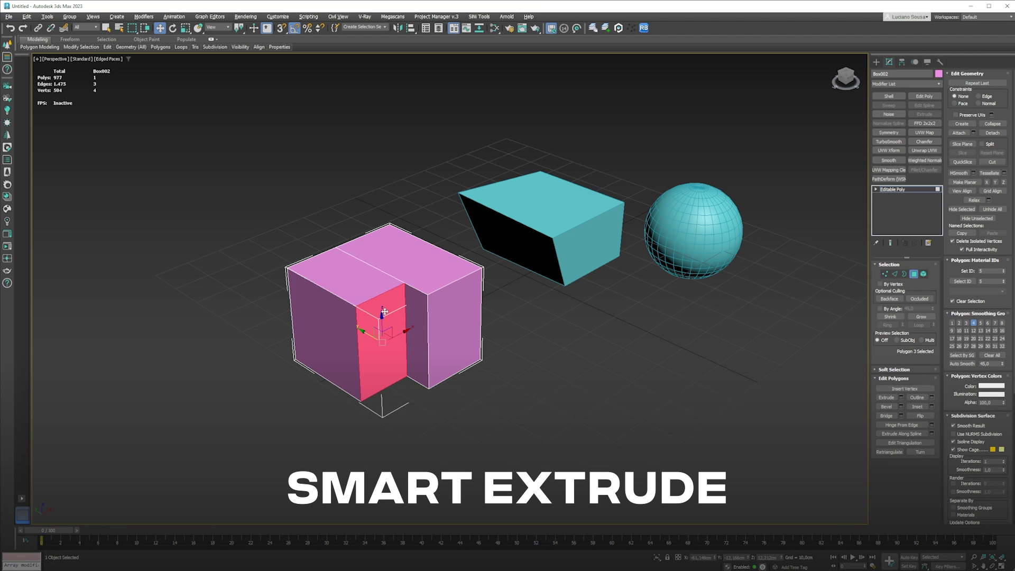
pyautogui.keyDown('shift'); pyautogui.moveTo(385, 312); pyautogui.dragTo(420, 331); pyautogui.keyUp('shift')
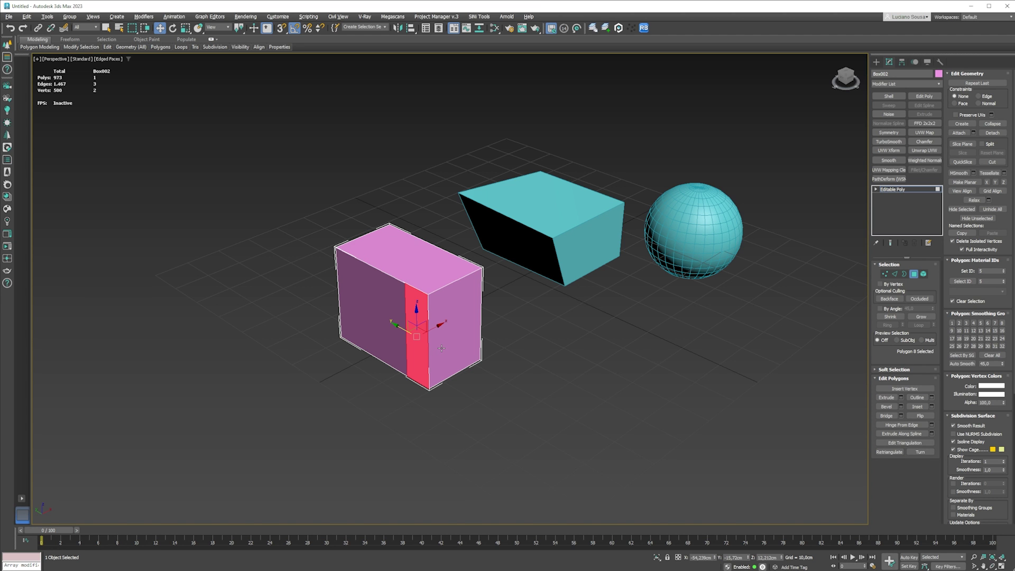
# Clone the pink box and snap the copy flush beside the original.
pyautogui.press('4')
pyautogui.scroll(-5, 423, 339)
pyautogui.keyDown('shift'); pyautogui.moveTo(425, 338); pyautogui.dragTo(387, 357); pyautogui.keyUp('shift')
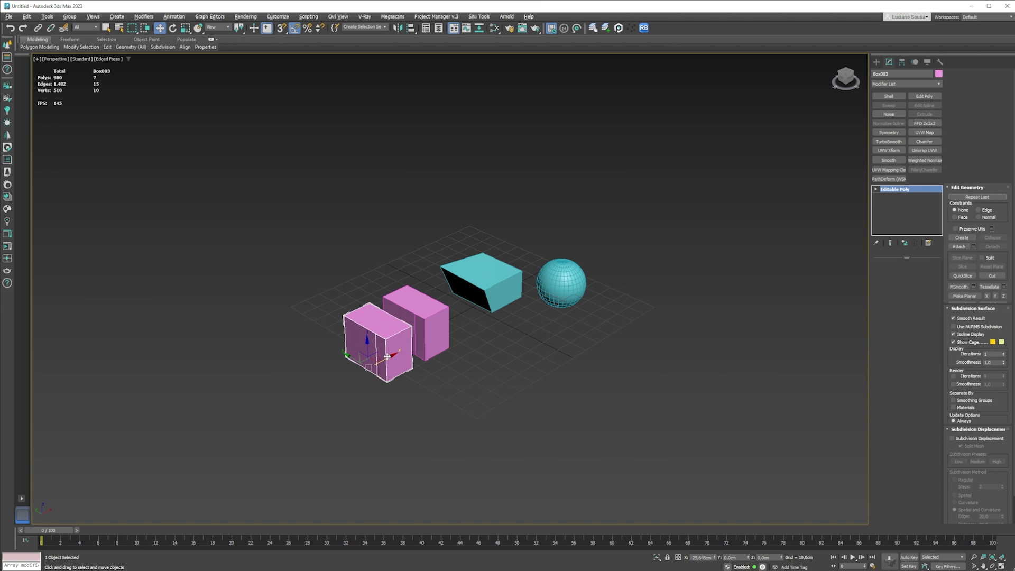
pyautogui.click(504, 324)
pyautogui.scroll(4, 475, 332)
pyautogui.press('s')
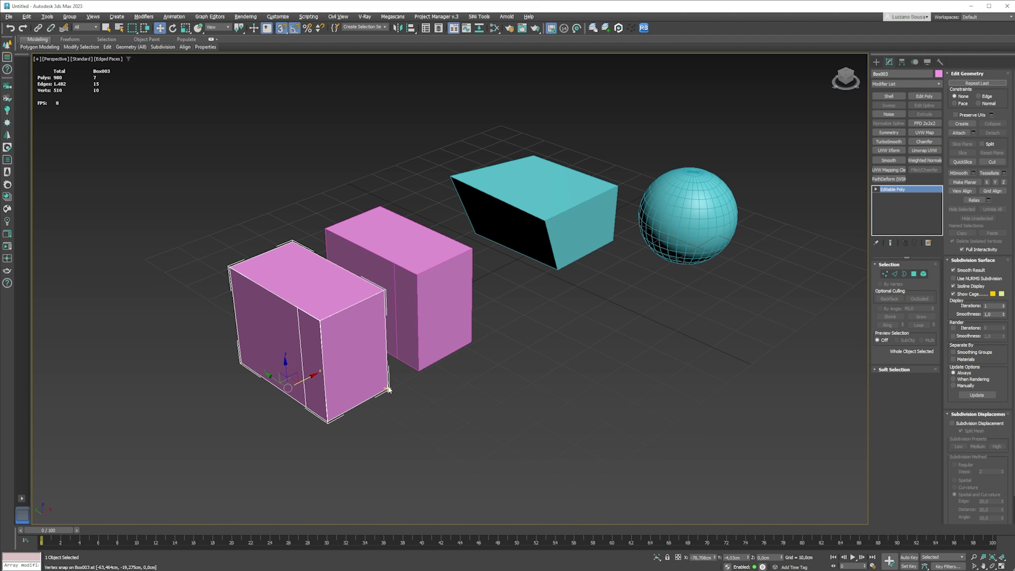
pyautogui.moveTo(400, 375); pyautogui.dragTo(436, 373)
pyautogui.press('s')
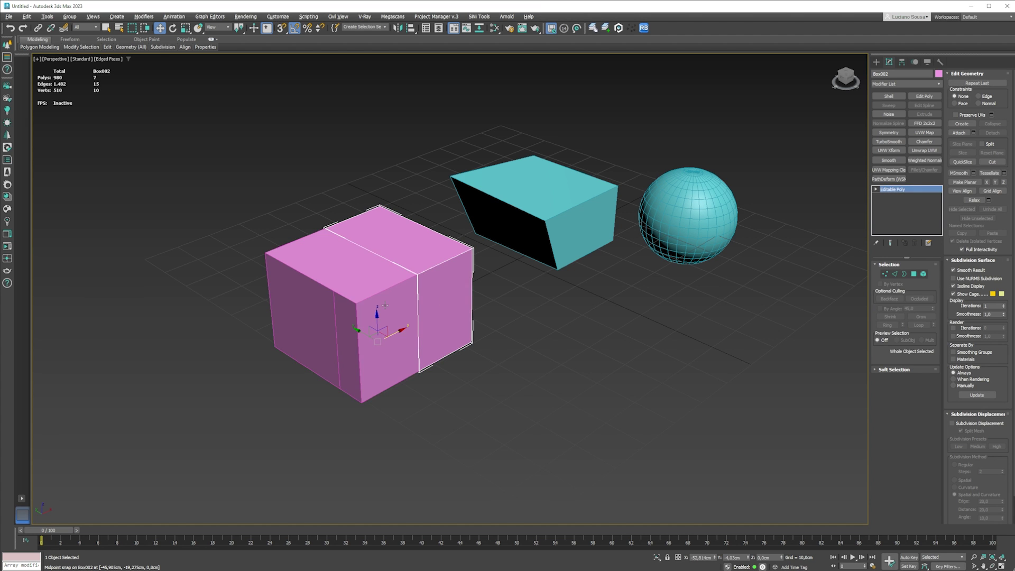
# Pick faces on Box002 to shape the notch and recess, undoing extra edits.
pyautogui.click(434, 274)
pyautogui.press('4')
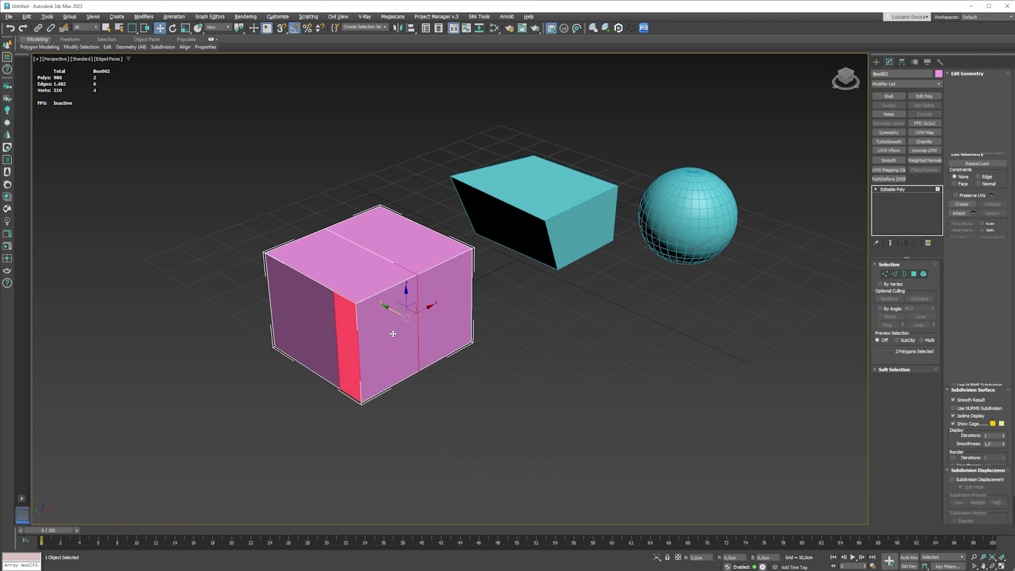
pyautogui.click(450, 285)
pyautogui.click(396, 319)
pyautogui.click(328, 312)
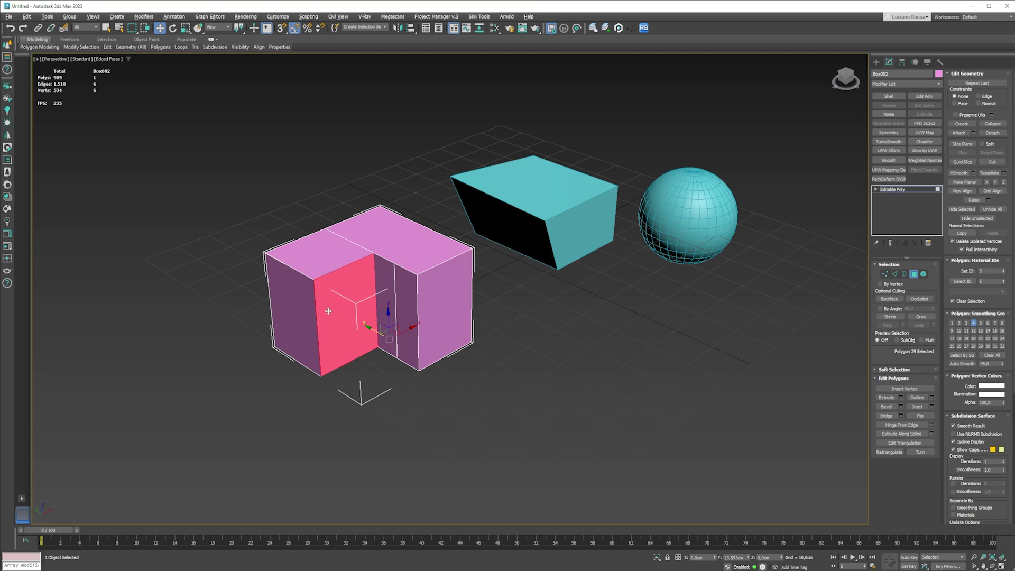
pyautogui.hotkey('ctrl', 'z')
pyautogui.hotkey('ctrl', 'z')
pyautogui.hotkey('ctrl', 'z')
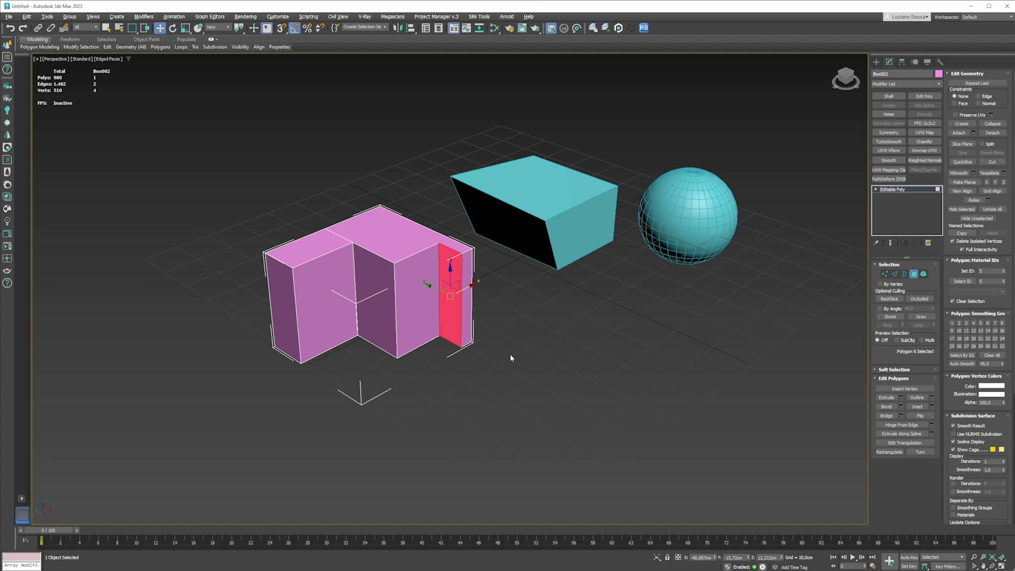
pyautogui.click(510, 355)
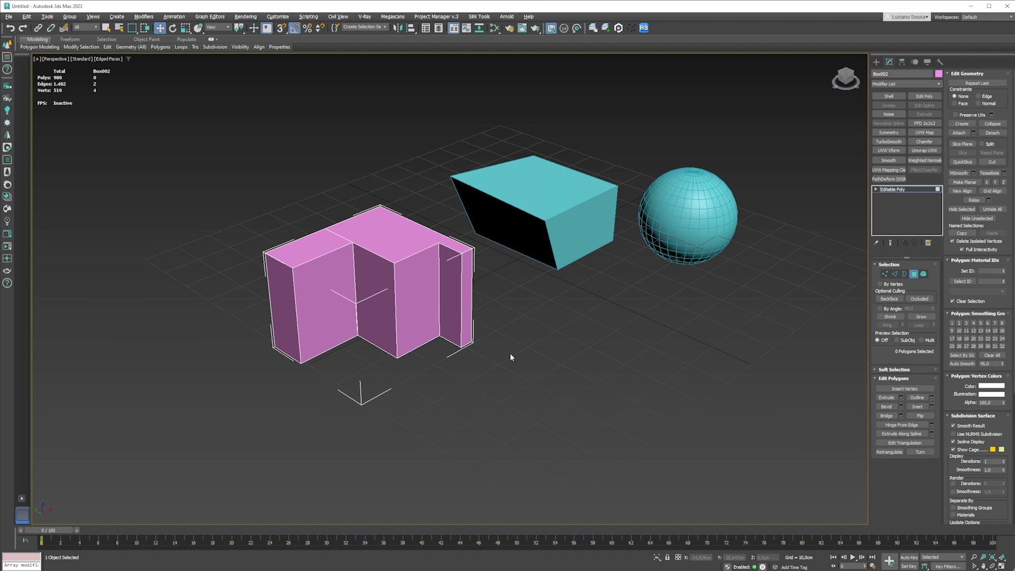
pyautogui.click(914, 274)
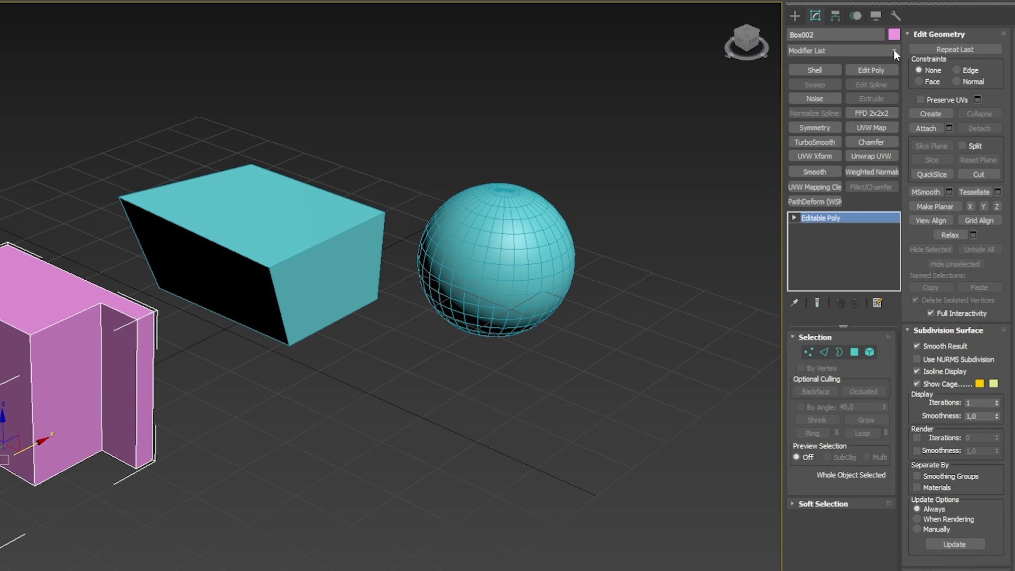
# Add a Chamfer modifier to the pink block with a 0,69cm amount.
pyautogui.click(894, 49)
pyautogui.scroll(-1, 848, 169)
pyautogui.scroll(-2, 848, 170)
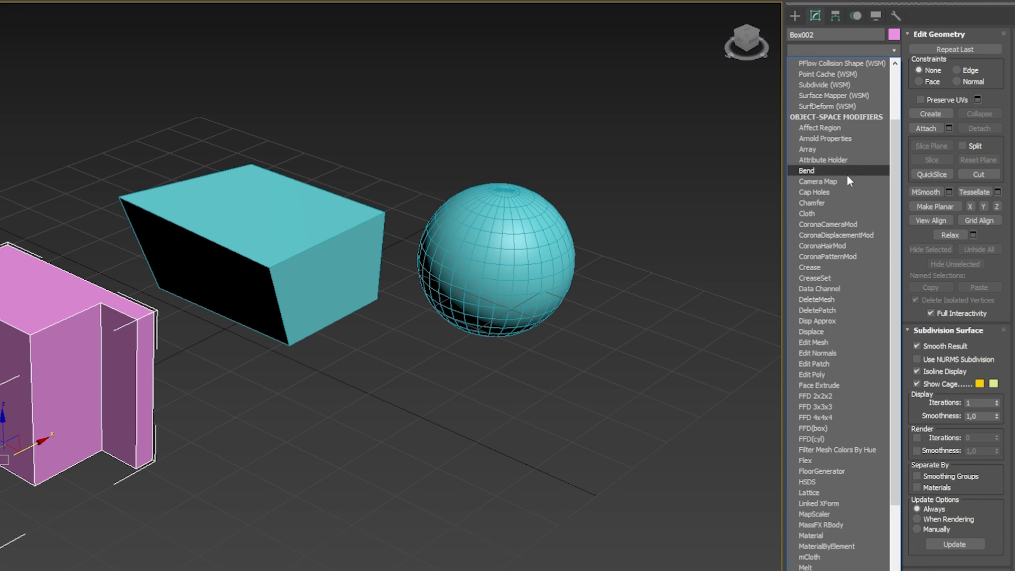
pyautogui.scroll(-4, 847, 175)
pyautogui.scroll(-3, 846, 183)
pyautogui.scroll(-4, 846, 189)
pyautogui.scroll(-4, 846, 189)
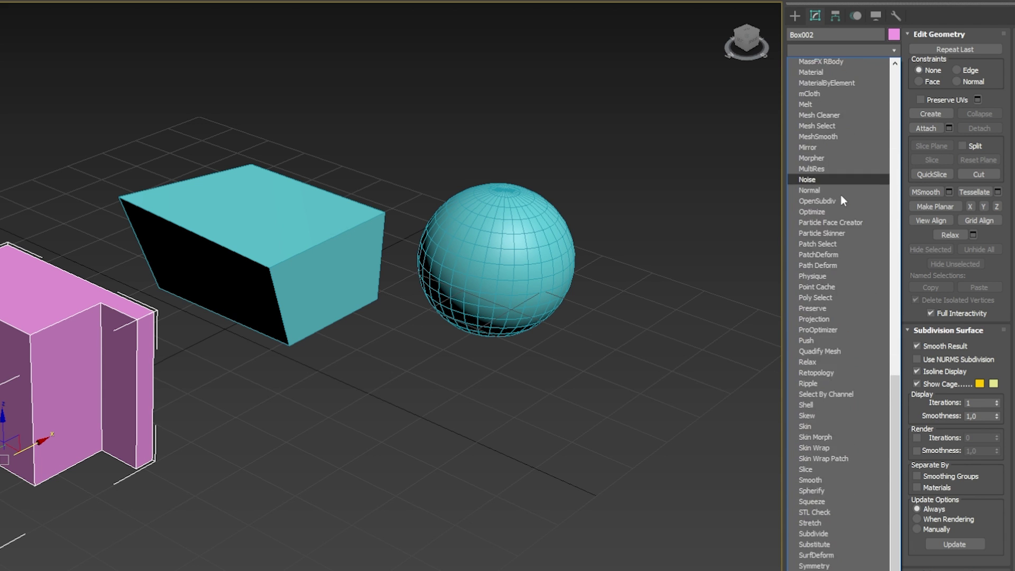
pyautogui.scroll(-3, 841, 194)
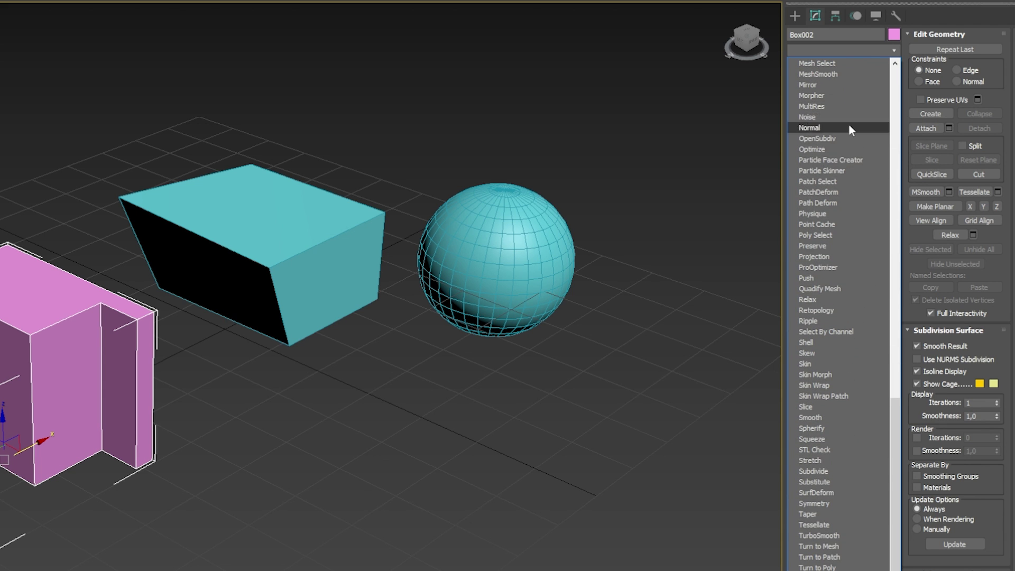
pyautogui.click(678, 366)
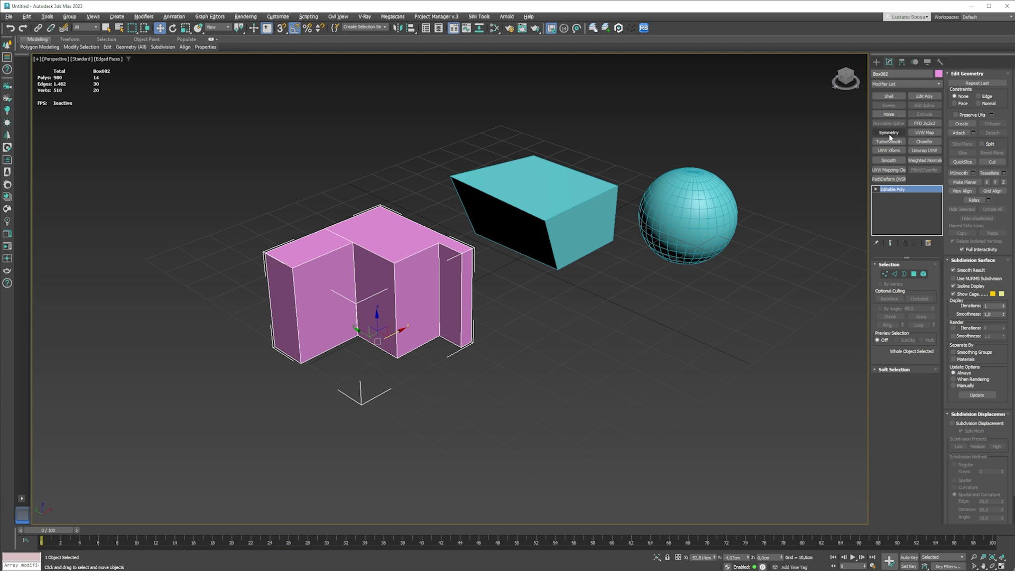
pyautogui.click(929, 142)
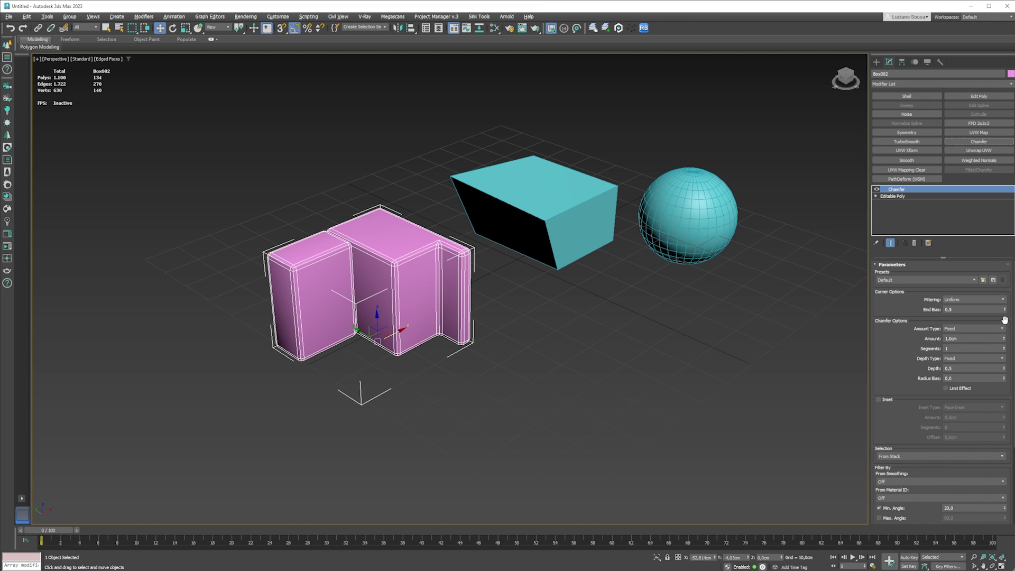
pyautogui.moveTo(1003, 338); pyautogui.dragTo(1003, 354)
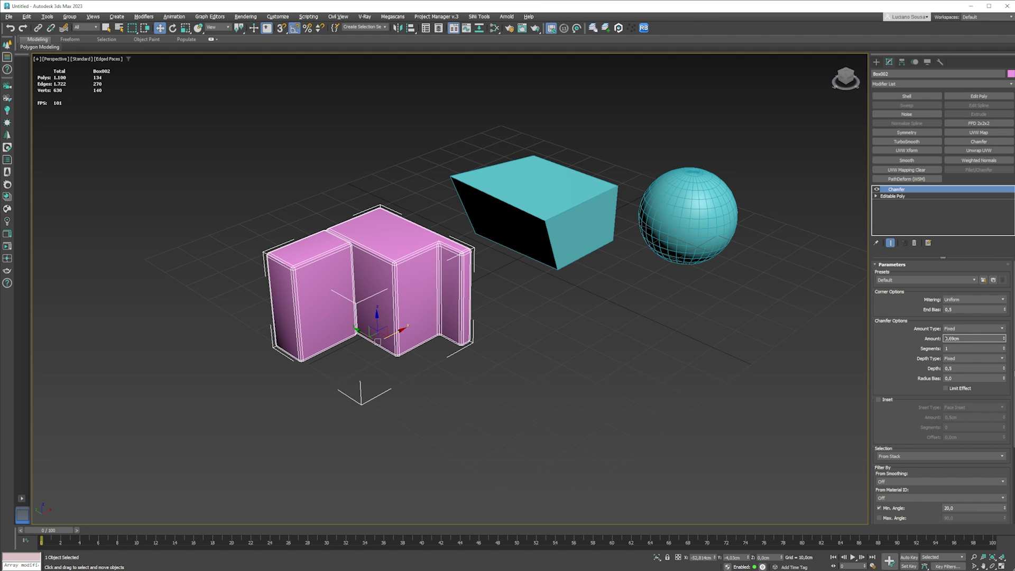
# Deselect the block and keep Standard Primitives as the Create panel category.
pyautogui.click(570, 337)
pyautogui.click(876, 62)
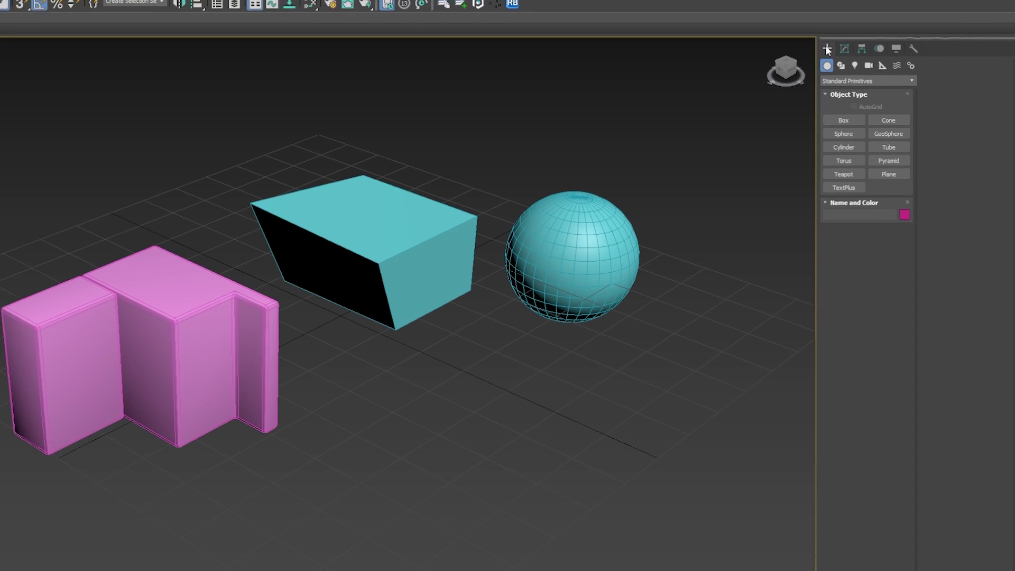
pyautogui.click(834, 81)
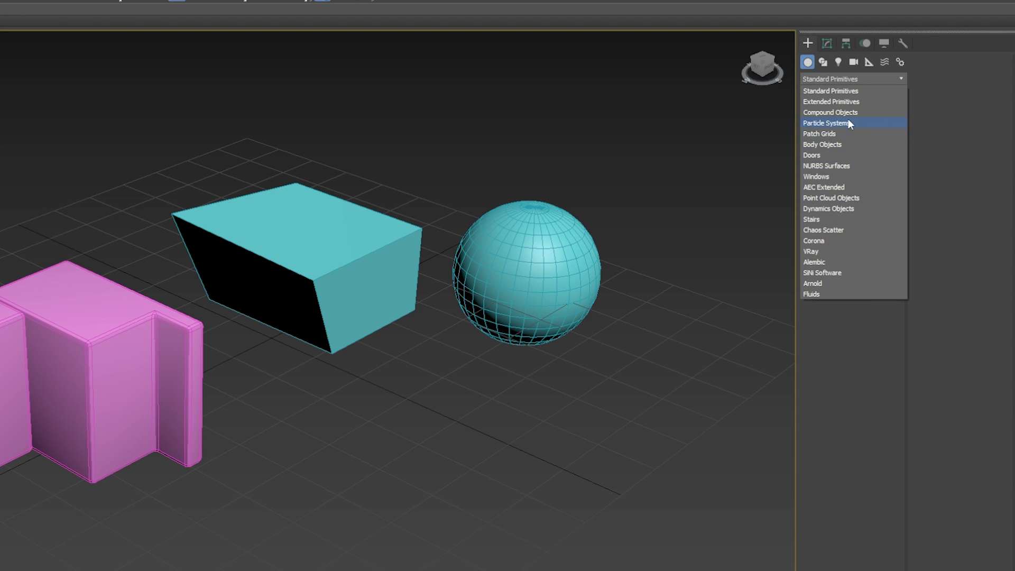
pyautogui.click(731, 125)
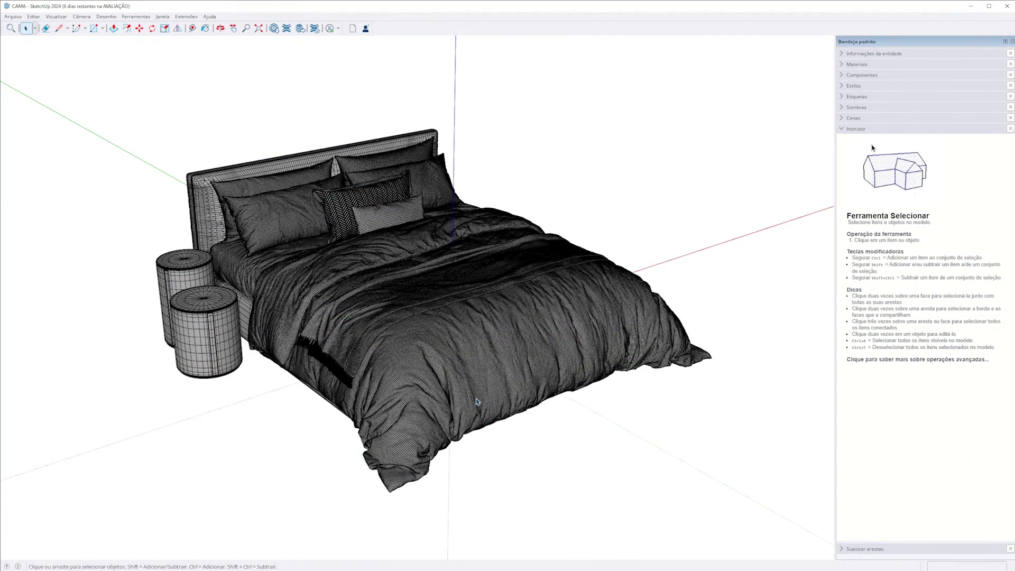
# Orbit the CAMA bed and show the Estatísticas page of Model Info.
pyautogui.moveTo(479, 399)
pyautogui.mouseDown(button='middle')
pyautogui.moveTo(419, 288)
pyautogui.moveTo(417, 319)
pyautogui.moveTo(211, 320)
pyautogui.moveTo(413, 345)
pyautogui.moveTo(391, 353)
pyautogui.moveTo(465, 312)
pyautogui.mouseUp(button='middle')
pyautogui.scroll(2, 390, 353)
pyautogui.scroll(1, 390, 353)
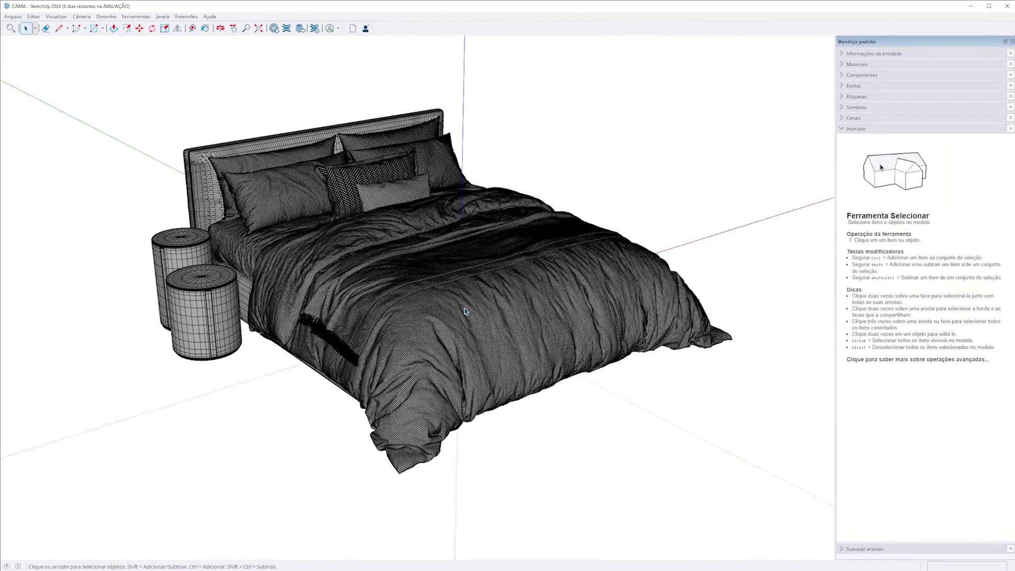
pyautogui.moveTo(465, 311); pyautogui.dragTo(495, 215, button='middle')
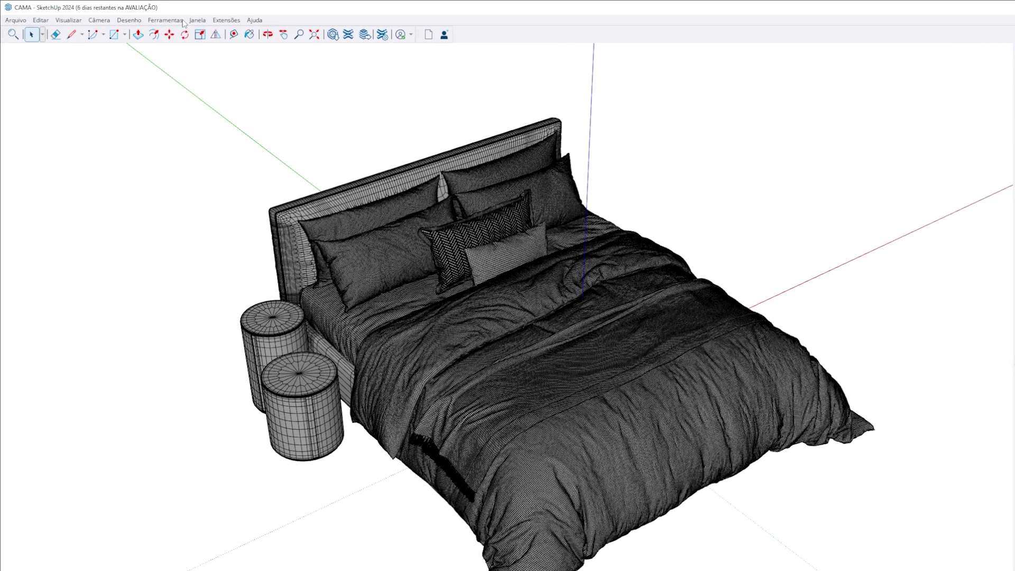
pyautogui.click(138, 16)
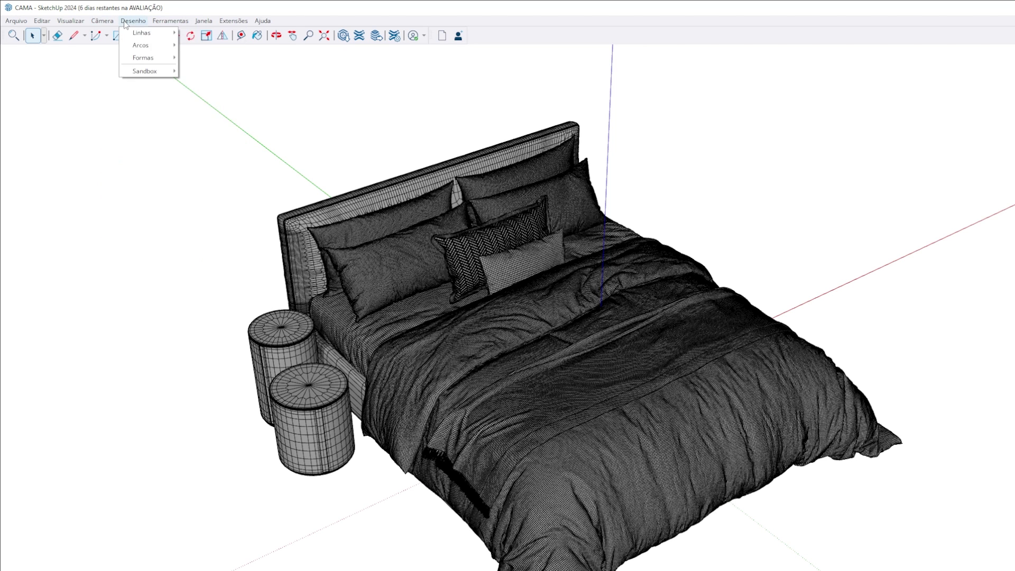
pyautogui.moveTo(205, 20)
pyautogui.click(231, 75)
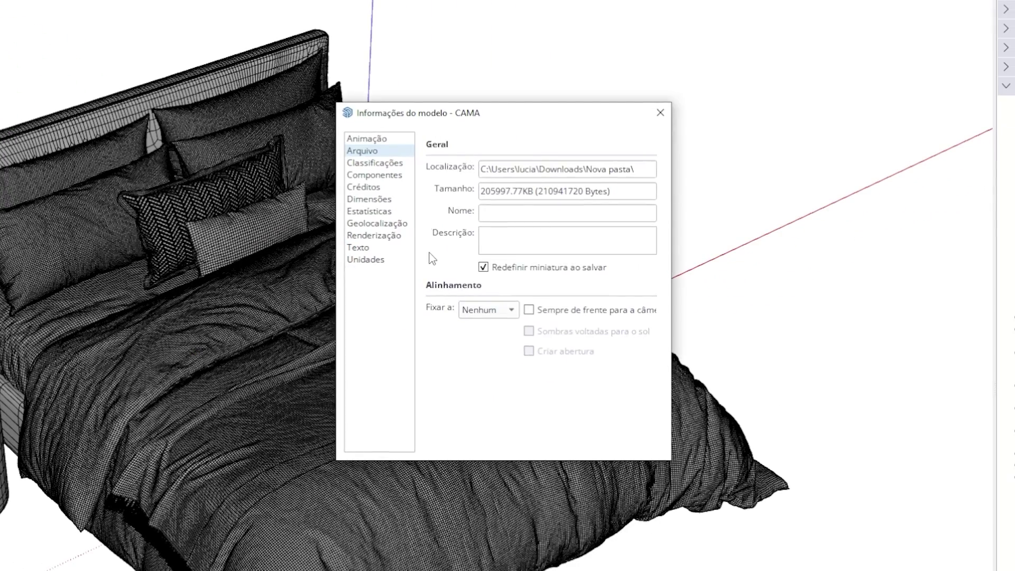
pyautogui.click(377, 212)
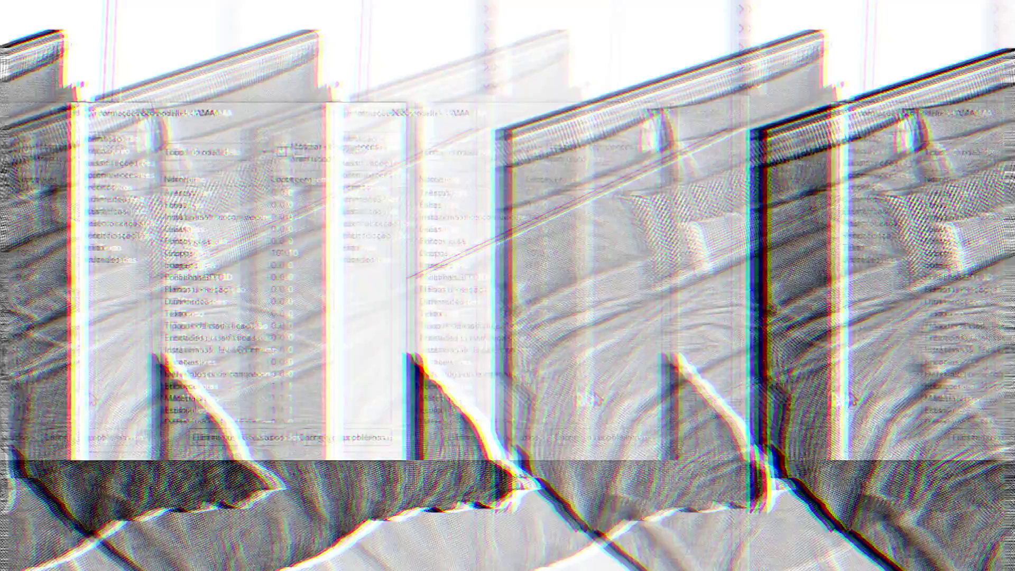
pyautogui.scroll(-5, 449, 291)
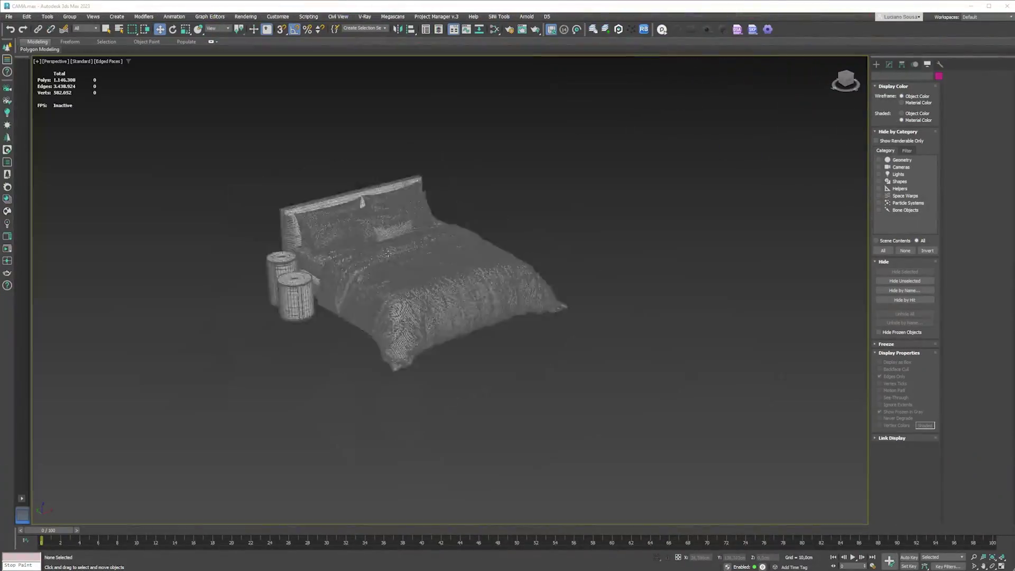
pyautogui.scroll(6, 449, 290)
pyautogui.moveTo(393, 258)
pyautogui.keyDown('alt'); pyautogui.mouseDown(button='middle')
pyautogui.moveTo(393, 317)
pyautogui.moveTo(393, 201)
pyautogui.moveTo(393, 259)
pyautogui.mouseUp(button='middle'); pyautogui.keyUp('alt')
pyautogui.scroll(-5, 393, 258)
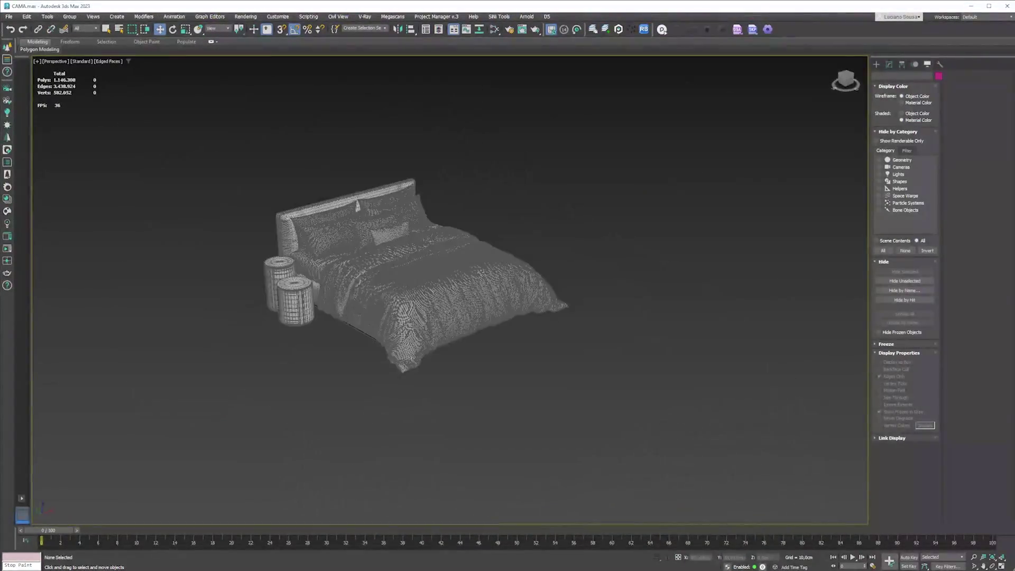
pyautogui.click(555, 254)
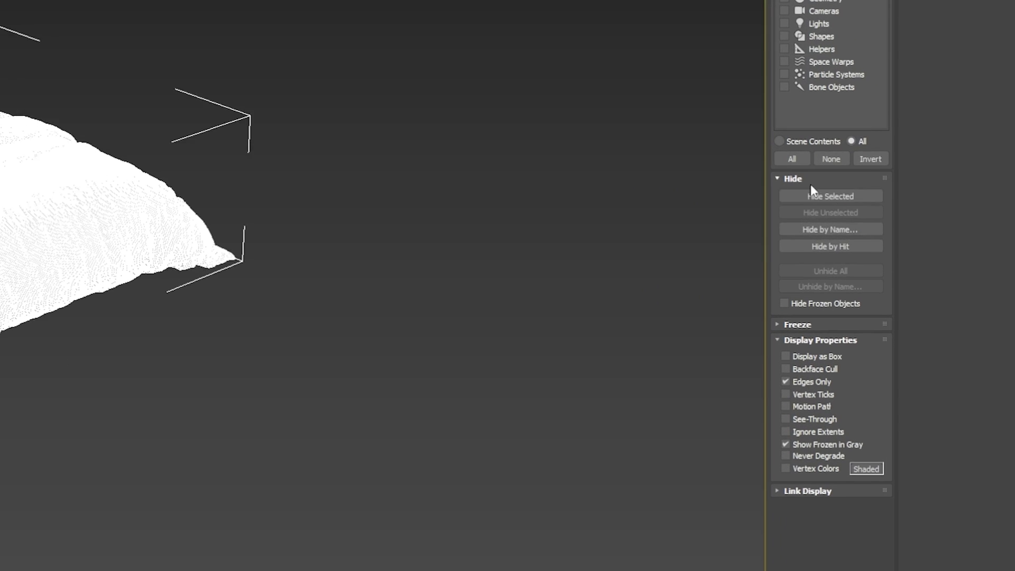
pyautogui.click(878, 362)
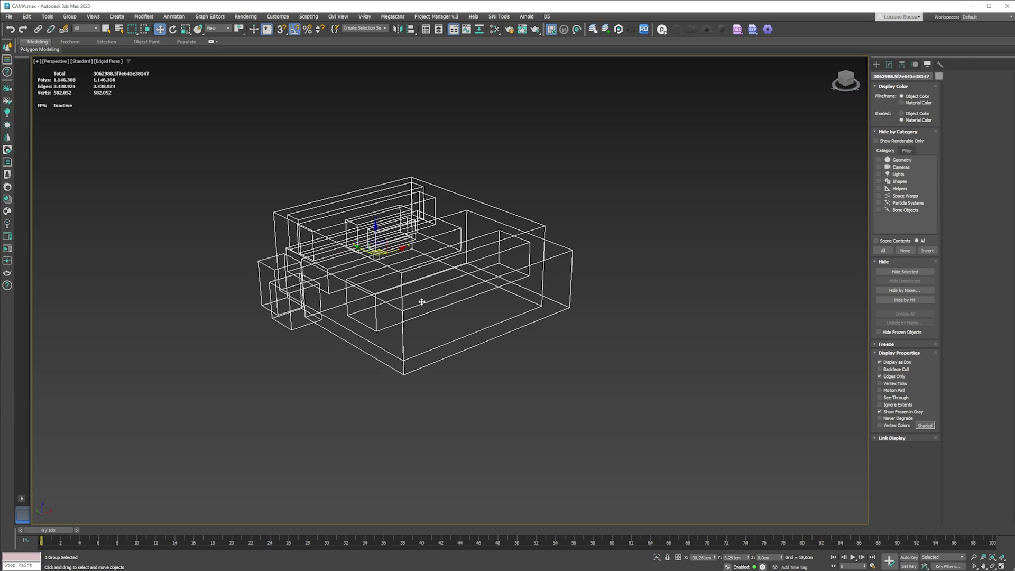
pyautogui.click(555, 410)
pyautogui.moveTo(421, 288)
pyautogui.keyDown('alt'); pyautogui.mouseDown(button='middle')
pyautogui.moveTo(419, 302)
pyautogui.moveTo(335, 264)
pyautogui.moveTo(417, 285)
pyautogui.mouseUp(button='middle'); pyautogui.keyUp('alt')
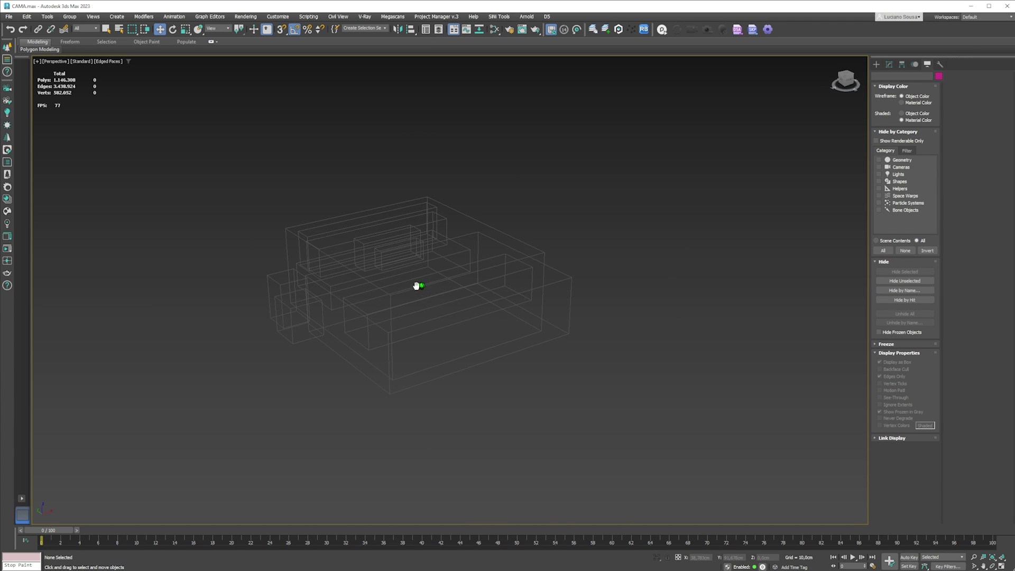
pyautogui.scroll(4, 479, 273)
pyautogui.click(471, 245)
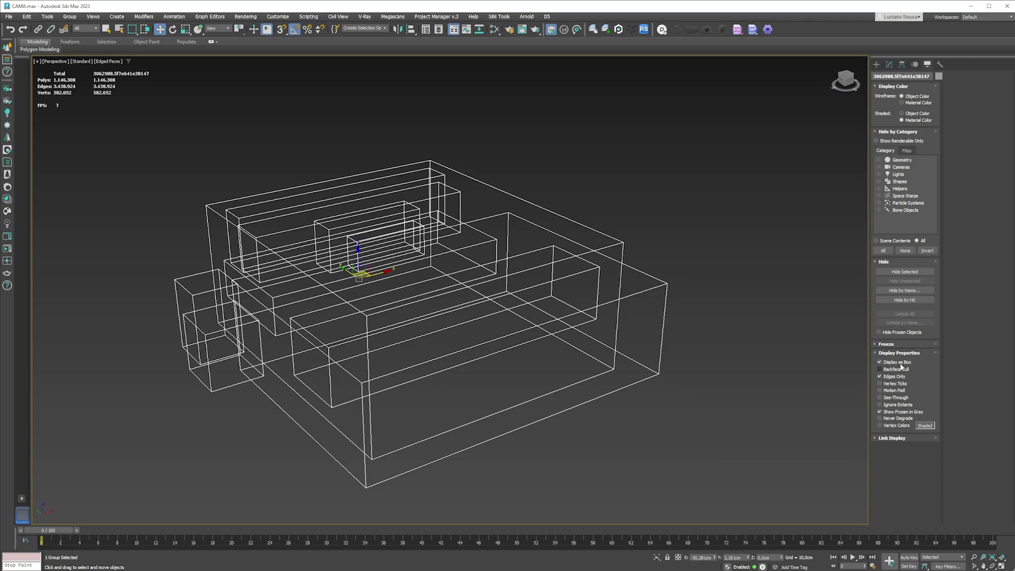
pyautogui.click(879, 362)
pyautogui.scroll(-3, 368, 306)
pyautogui.moveTo(368, 305)
pyautogui.keyDown('alt'); pyautogui.mouseDown(button='middle')
pyautogui.moveTo(391, 285)
pyautogui.moveTo(417, 313)
pyautogui.moveTo(453, 269)
pyautogui.mouseUp(button='middle'); pyautogui.keyUp('alt')
pyautogui.scroll(4, 417, 312)
pyautogui.scroll(1, 417, 312)
pyautogui.scroll(-2, 416, 313)
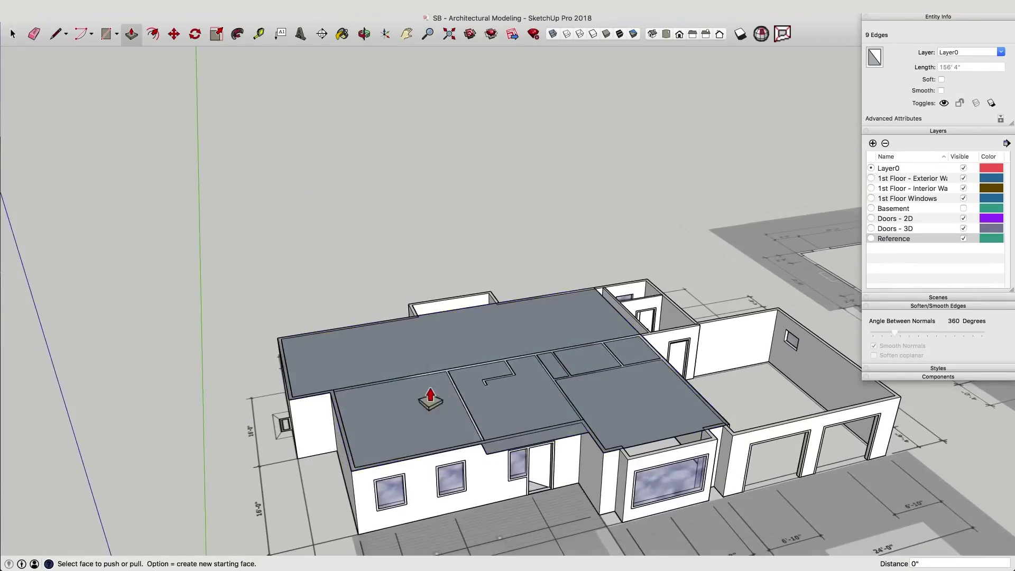
# Push the roof face up into a solid slab.
pyautogui.click(430, 396)
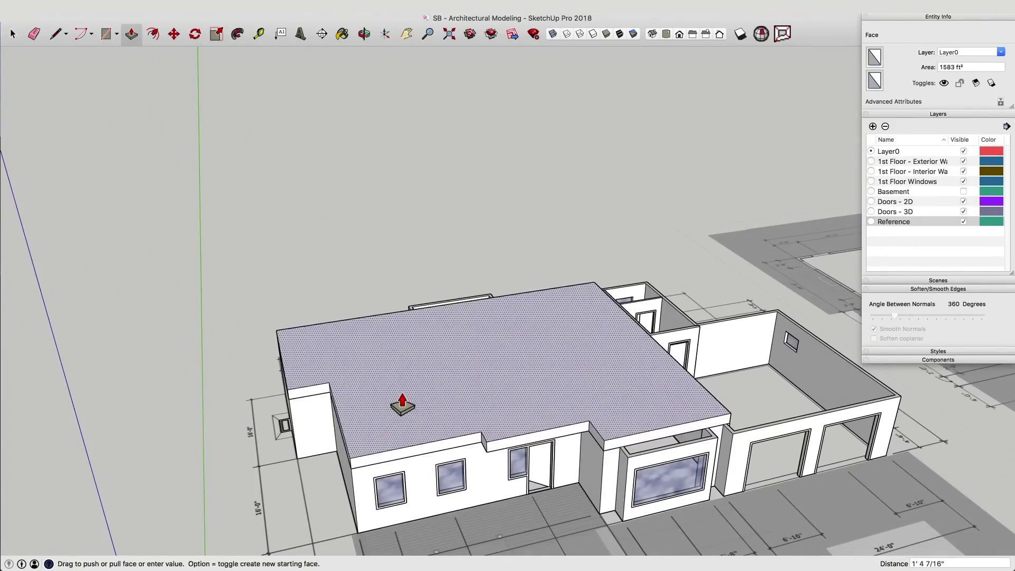
pyautogui.press('space')
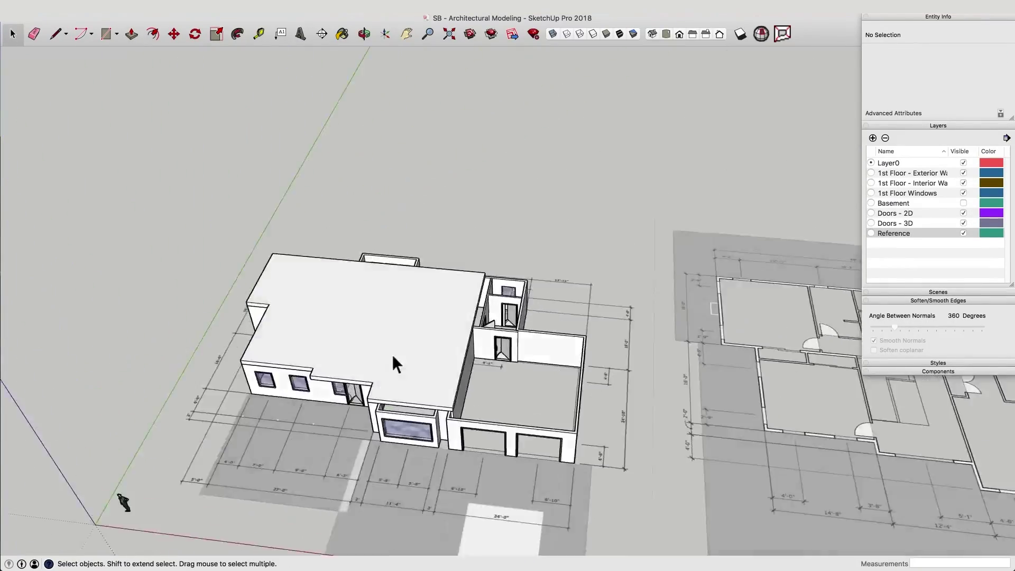
pyautogui.moveTo(543, 279)
pyautogui.mouseDown(button='middle')
pyautogui.moveTo(490, 391)
pyautogui.moveTo(728, 373)
pyautogui.mouseUp(button='middle')
# Assign the roof slab group to a new 2nd Floor - Floor layer.
pyautogui.click(378, 249)
pyautogui.write('2nd Floor - Fl')
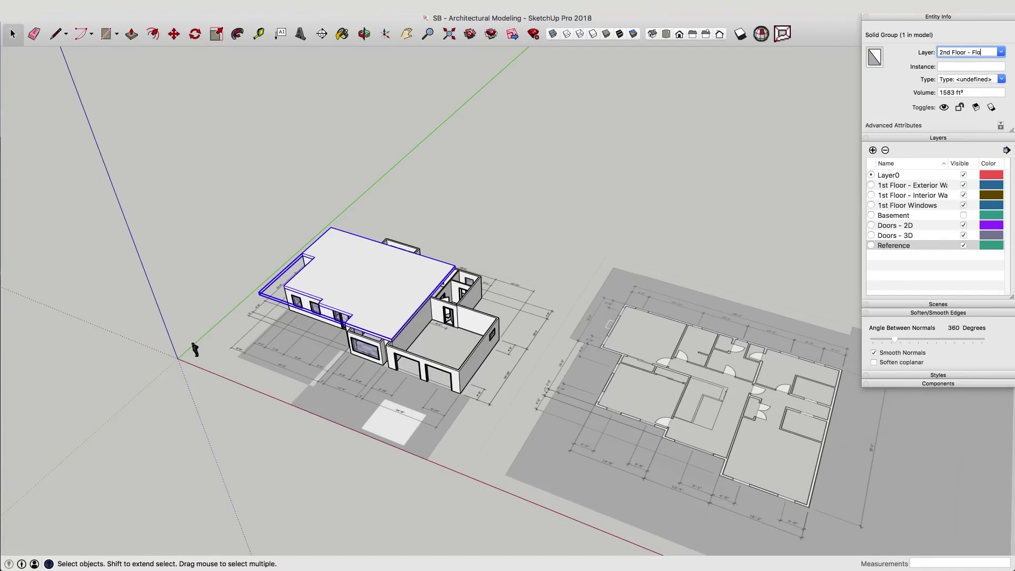
pyautogui.write('or')
pyautogui.press('Return')
pyautogui.click(652, 374)
pyautogui.moveTo(652, 374); pyautogui.dragTo(643, 344, button='middle')
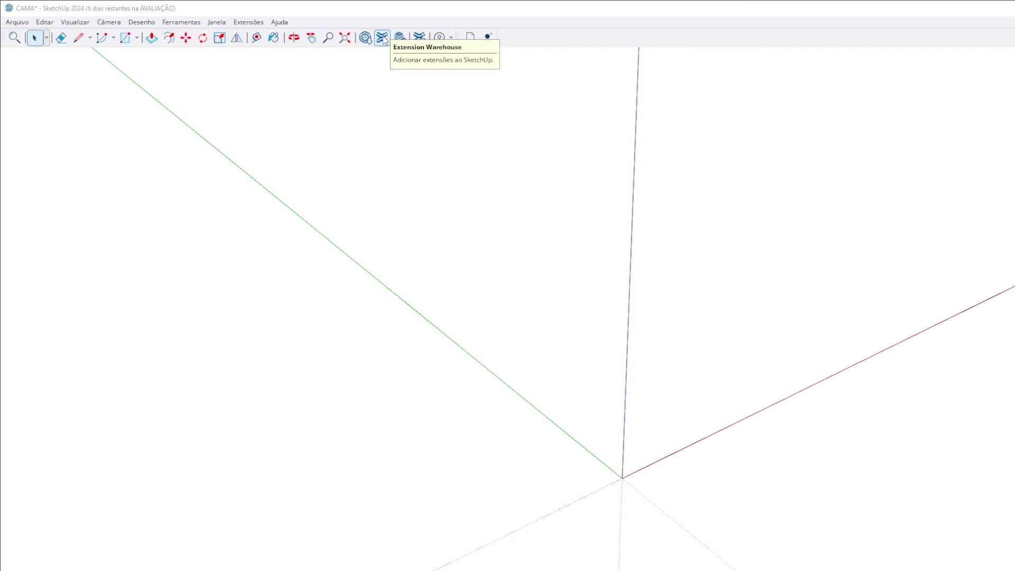
# Filter the Extension Warehouse to Drawing Tools and scroll through the extensions.
pyautogui.click(383, 38)
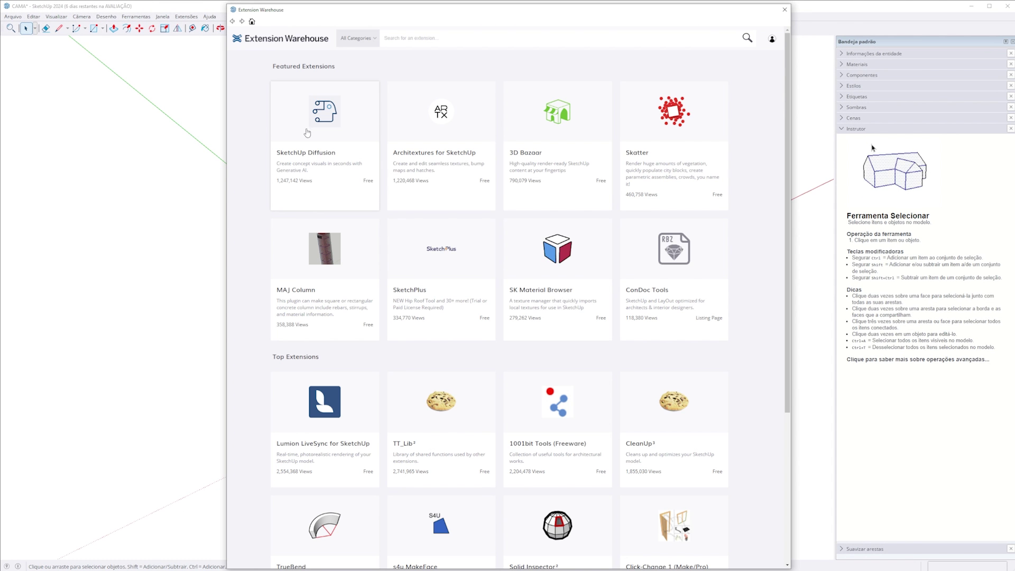
pyautogui.click(377, 42)
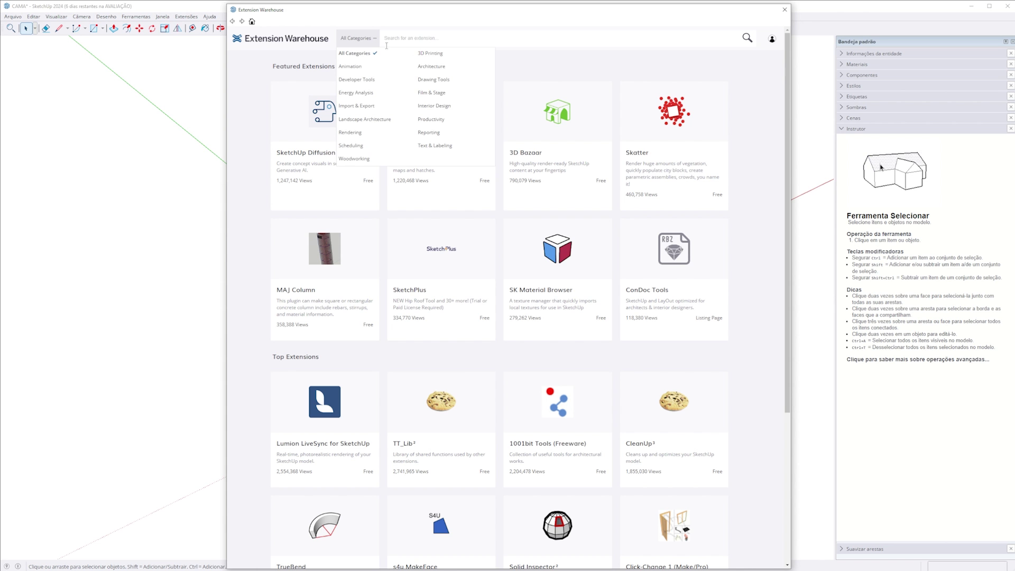
pyautogui.click(439, 83)
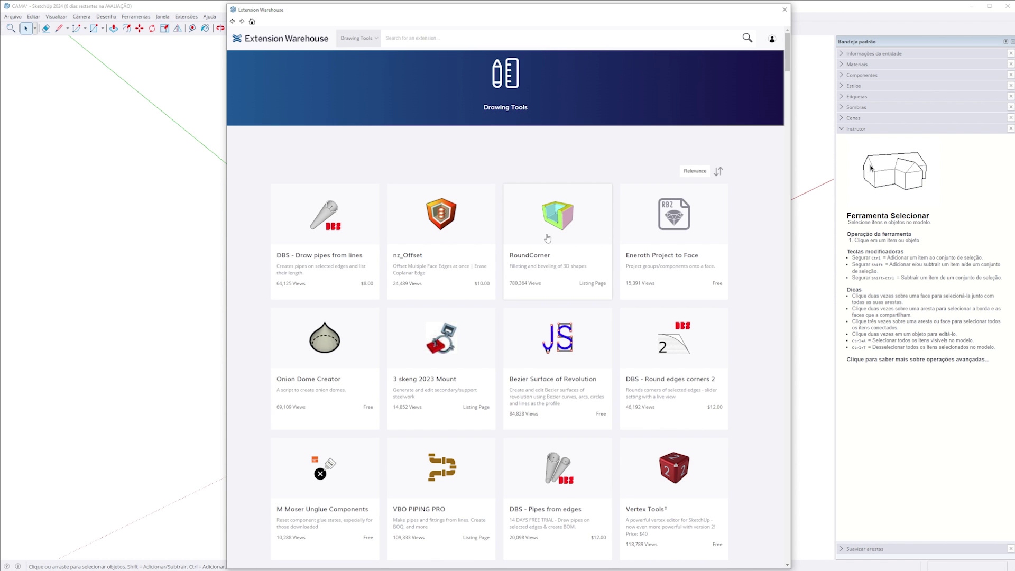
pyautogui.scroll(-1, 592, 238)
pyautogui.scroll(-2, 661, 248)
pyautogui.scroll(-1, 737, 257)
pyautogui.scroll(-3, 736, 257)
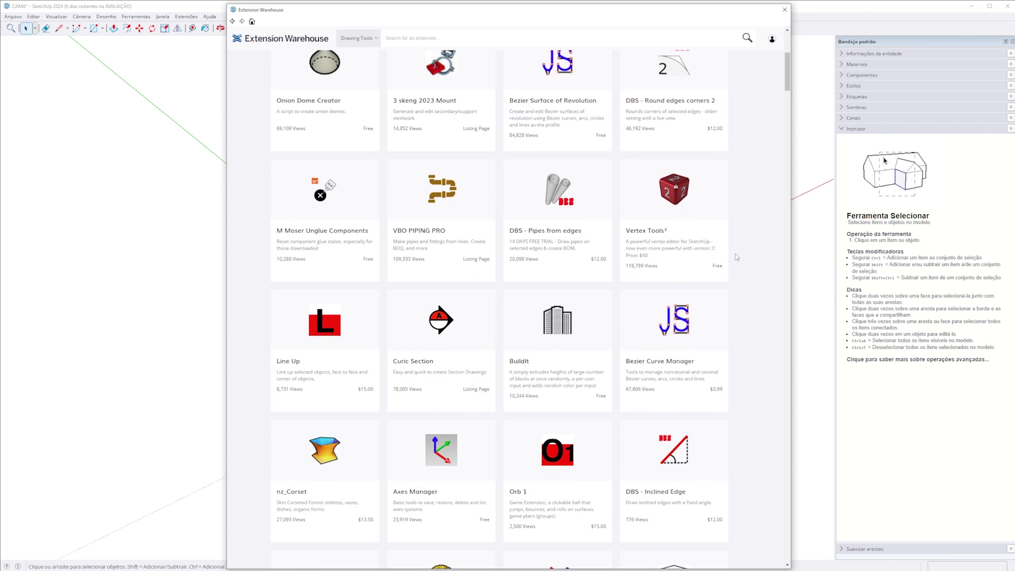
pyautogui.scroll(-2, 736, 257)
pyautogui.scroll(-1, 736, 257)
pyautogui.scroll(-3, 736, 257)
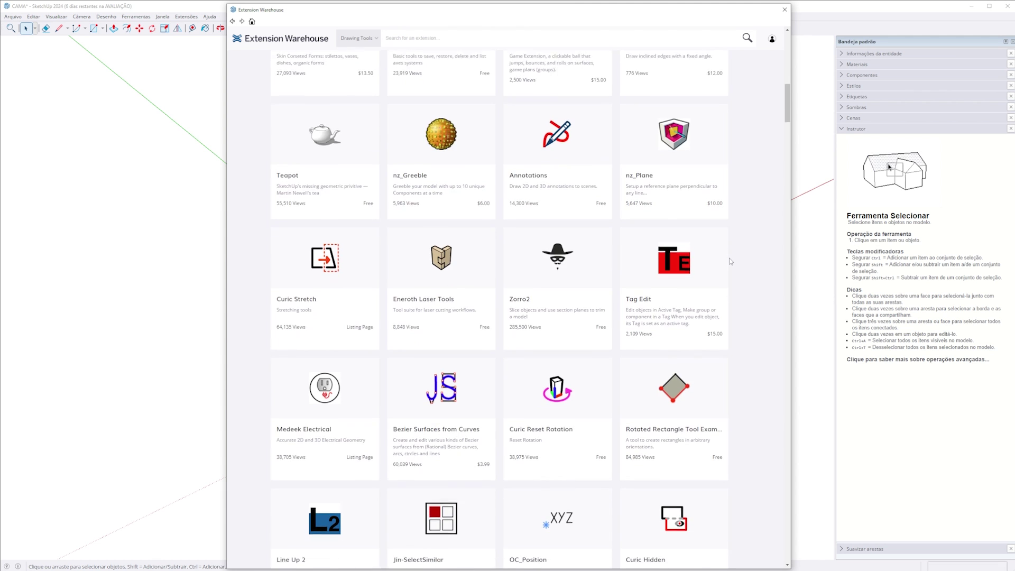
pyautogui.scroll(-2, 730, 259)
pyautogui.scroll(-1, 728, 261)
pyautogui.scroll(-2, 728, 262)
pyautogui.scroll(-3, 728, 262)
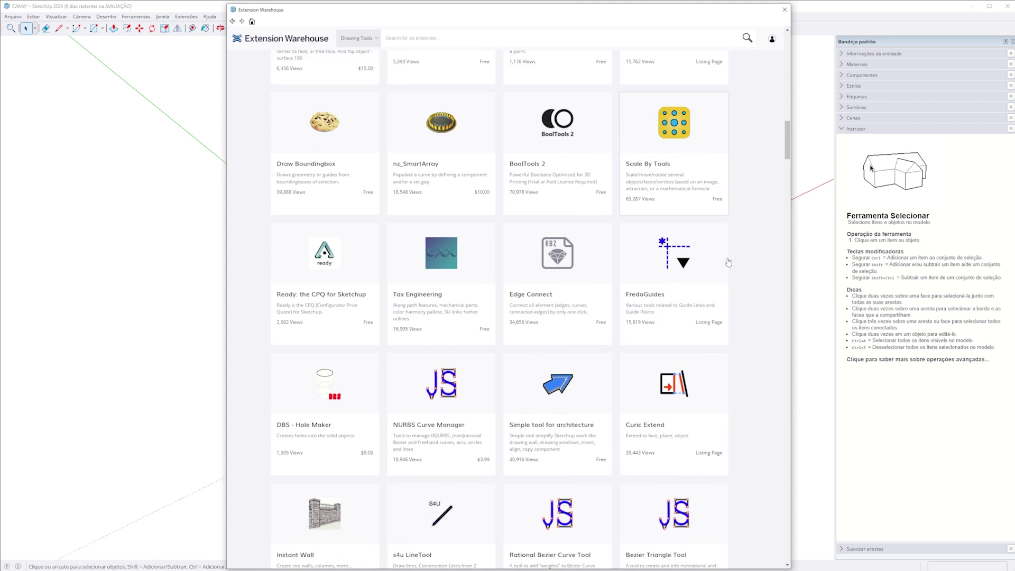
pyautogui.scroll(-1, 734, 251)
pyautogui.scroll(-2, 731, 259)
pyautogui.scroll(-2, 730, 261)
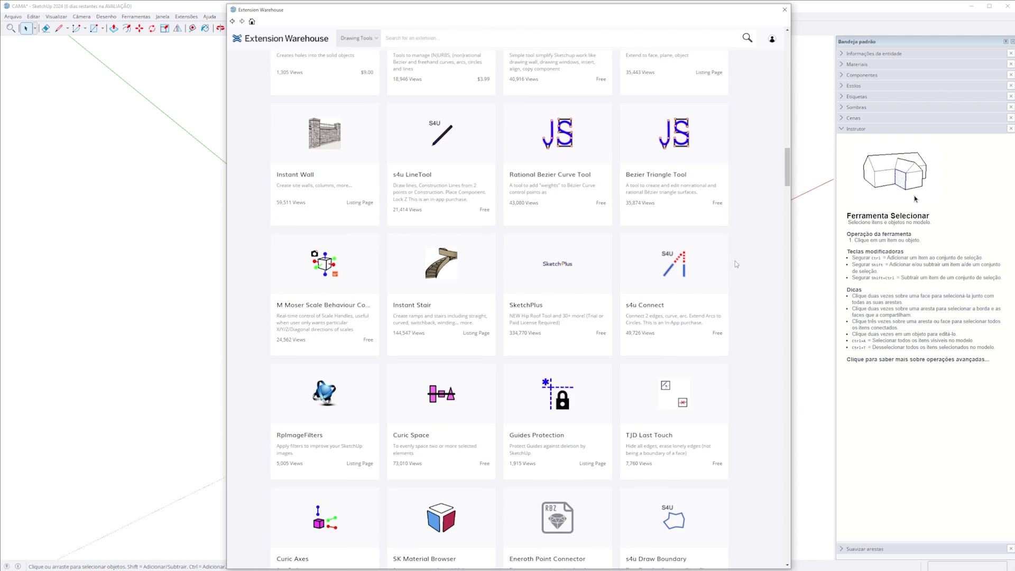
pyautogui.scroll(-2, 735, 261)
pyautogui.scroll(-2, 734, 262)
pyautogui.scroll(-2, 737, 260)
pyautogui.scroll(-3, 736, 261)
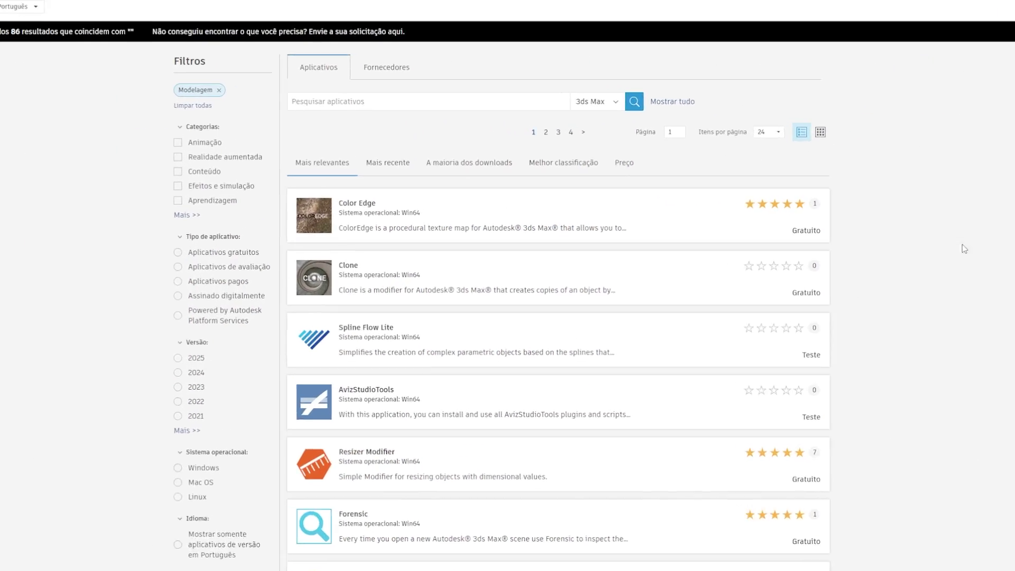
# Scroll through the 3ds Max Modeling apps in the Autodesk App Store.
pyautogui.scroll(-1, 911, 257)
pyautogui.scroll(-5, 911, 257)
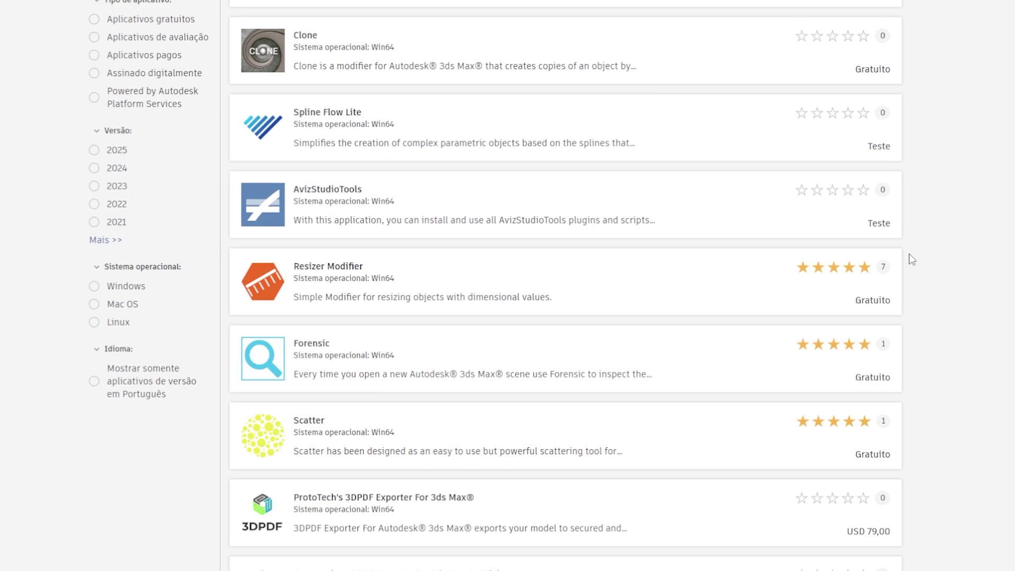
pyautogui.scroll(-2, 911, 258)
pyautogui.scroll(-3, 911, 259)
pyautogui.scroll(-4, 912, 259)
pyautogui.scroll(-3, 912, 259)
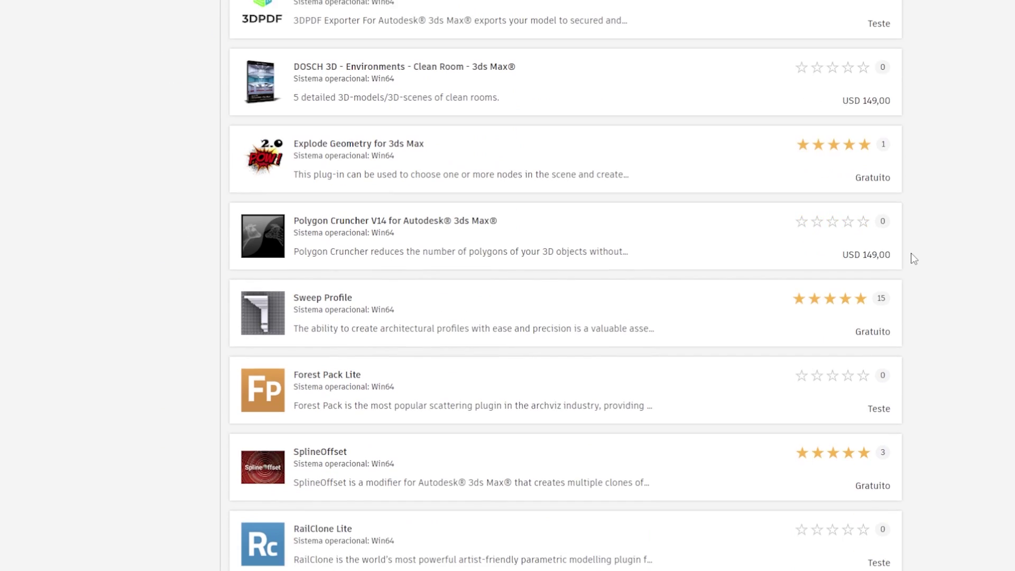
pyautogui.scroll(-3, 913, 261)
pyautogui.scroll(-3, 914, 263)
pyautogui.scroll(-4, 910, 264)
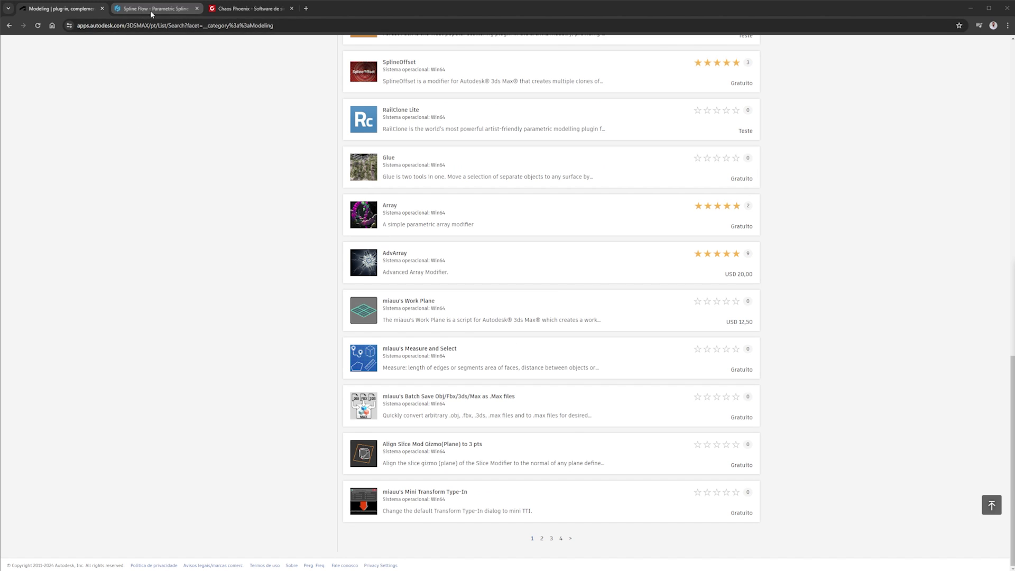
# View the Spline Flow page, then scroll the Chaos Phoenix product page.
pyautogui.click(151, 11)
pyautogui.scroll(-3, 238, 17)
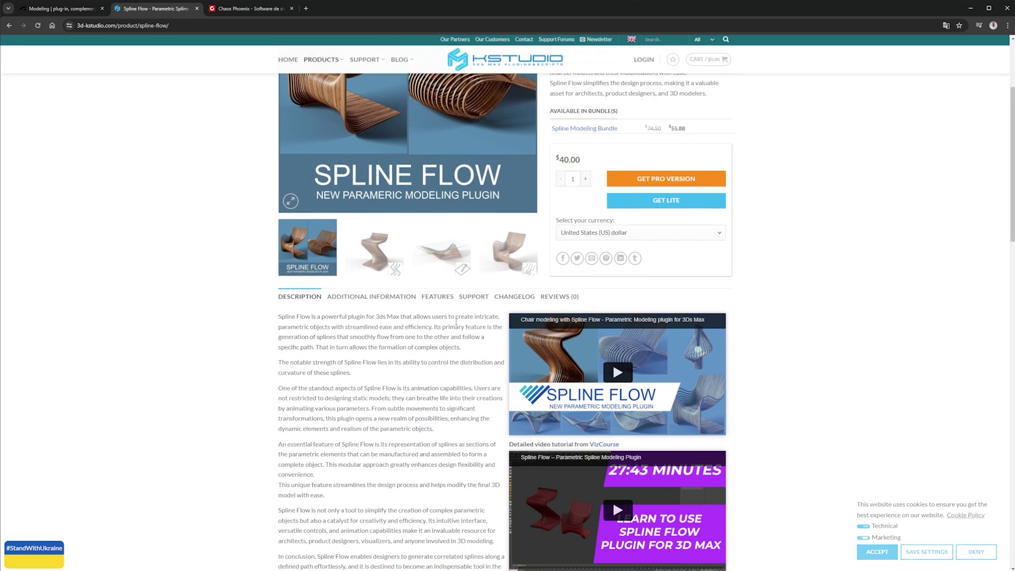
pyautogui.click(240, 9)
pyautogui.scroll(-1, 444, 275)
pyautogui.scroll(-5, 455, 291)
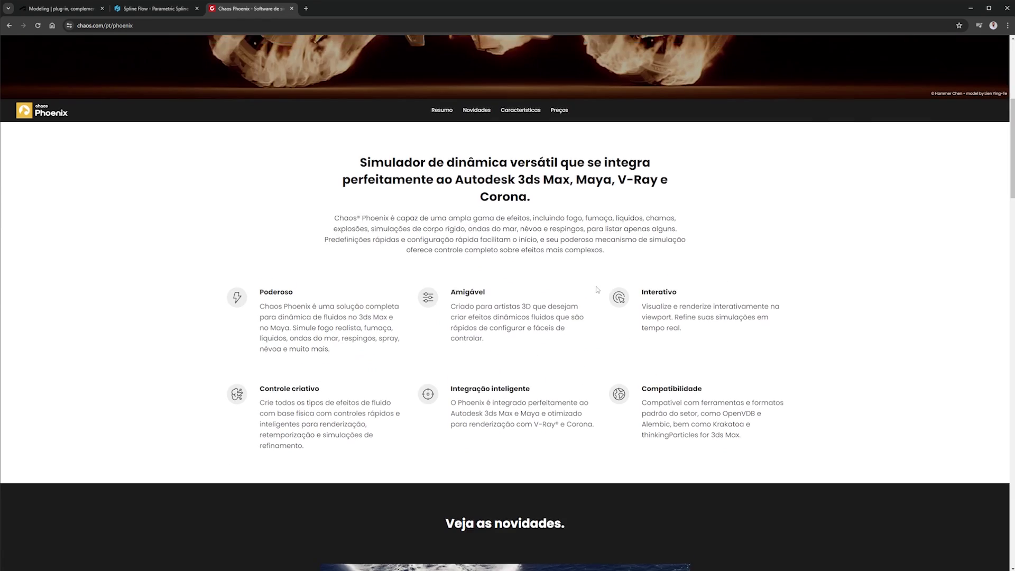
pyautogui.scroll(-3, 471, 312)
pyautogui.scroll(-2, 483, 332)
pyautogui.scroll(-3, 483, 331)
pyautogui.scroll(-2, 571, 373)
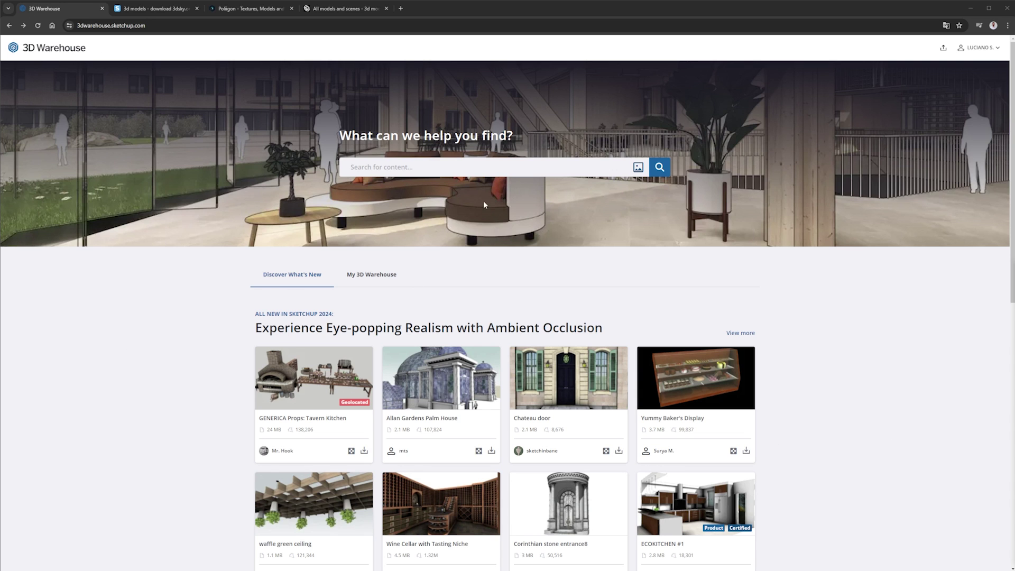
# Search 3D Warehouse for 'chair' and load more model results.
pyautogui.click(398, 170)
pyautogui.write('chair')
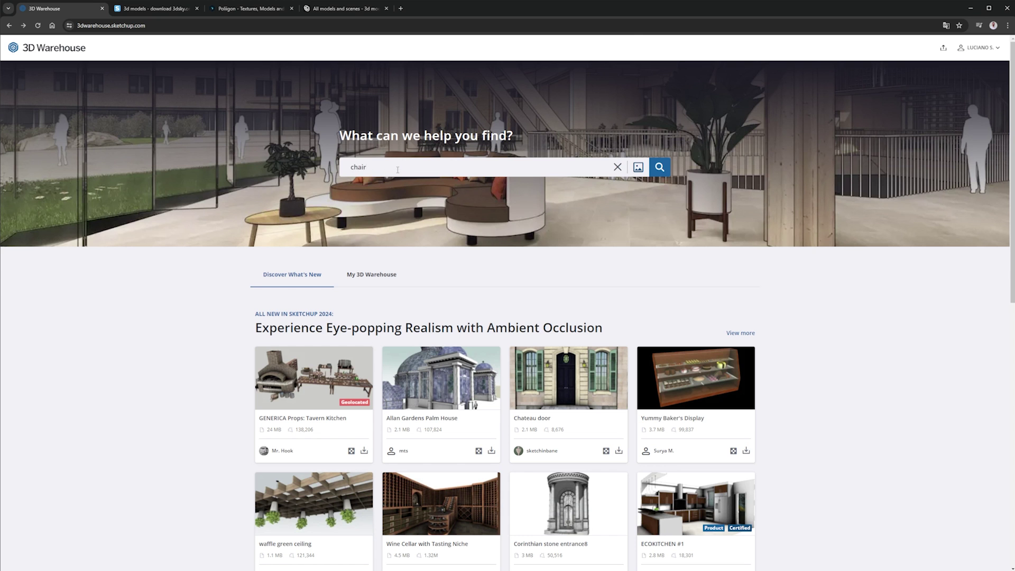
pyautogui.press('Return')
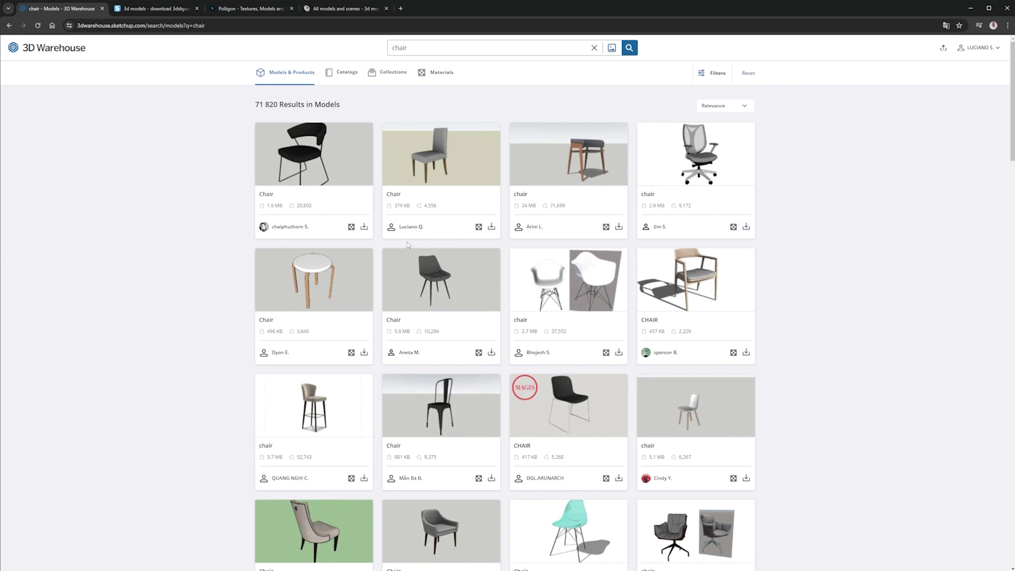
pyautogui.scroll(-5, 407, 245)
pyautogui.scroll(-5, 423, 259)
pyautogui.scroll(-5, 440, 268)
pyautogui.scroll(-5, 440, 271)
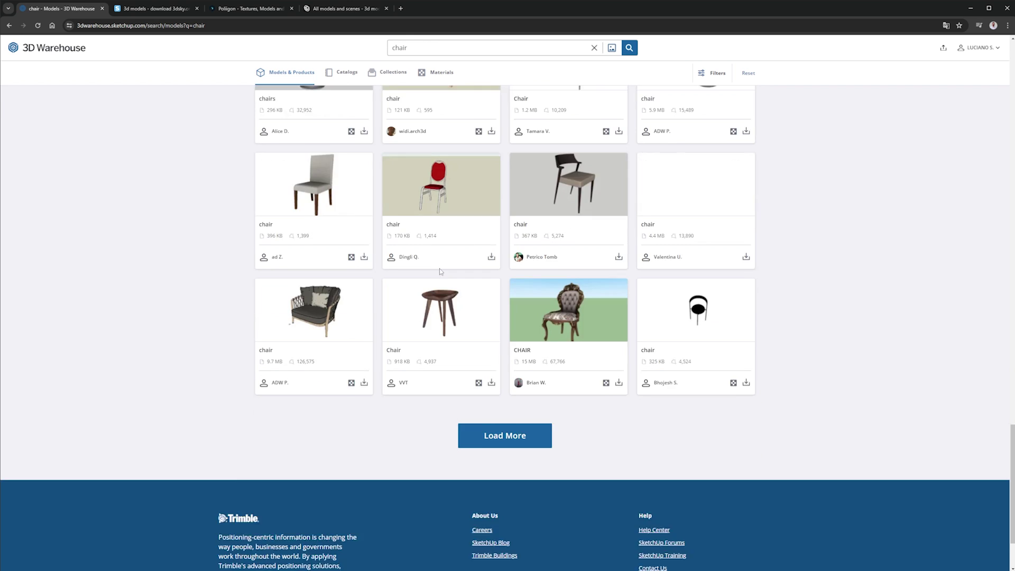
pyautogui.scroll(-2, 444, 268)
pyautogui.scroll(4, 443, 268)
pyautogui.scroll(-2, 475, 370)
pyautogui.click(519, 462)
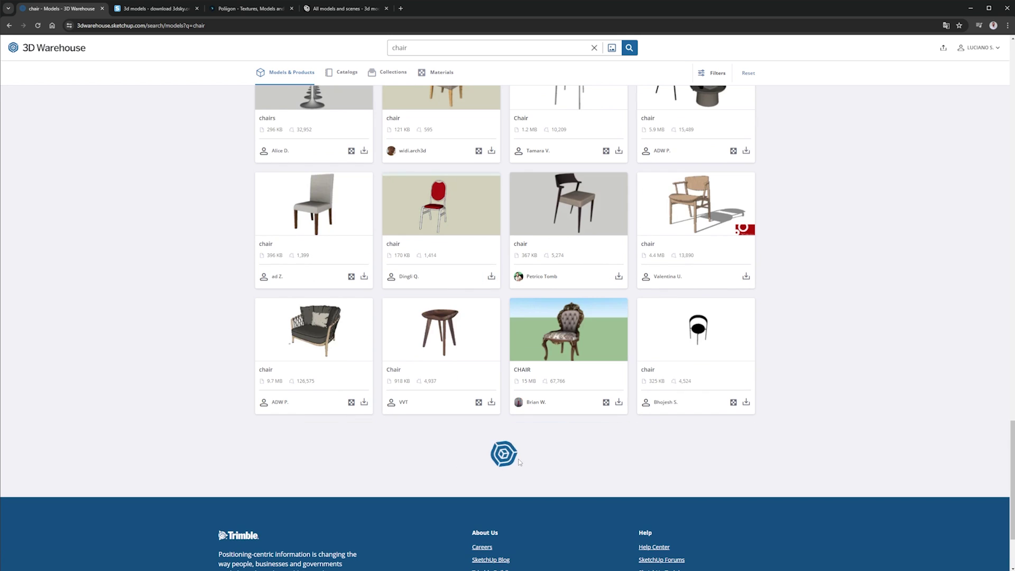
pyautogui.scroll(-3, 580, 441)
pyautogui.scroll(7, 580, 441)
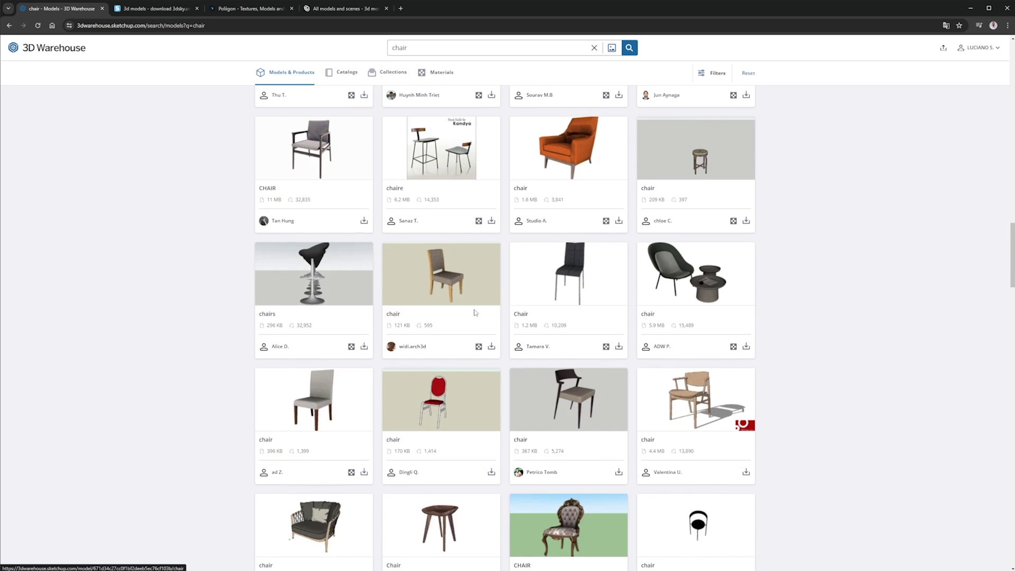
# Compare chair catalogs with the 71 820 chair models, then switch to the 3dsky site.
pyautogui.click(346, 73)
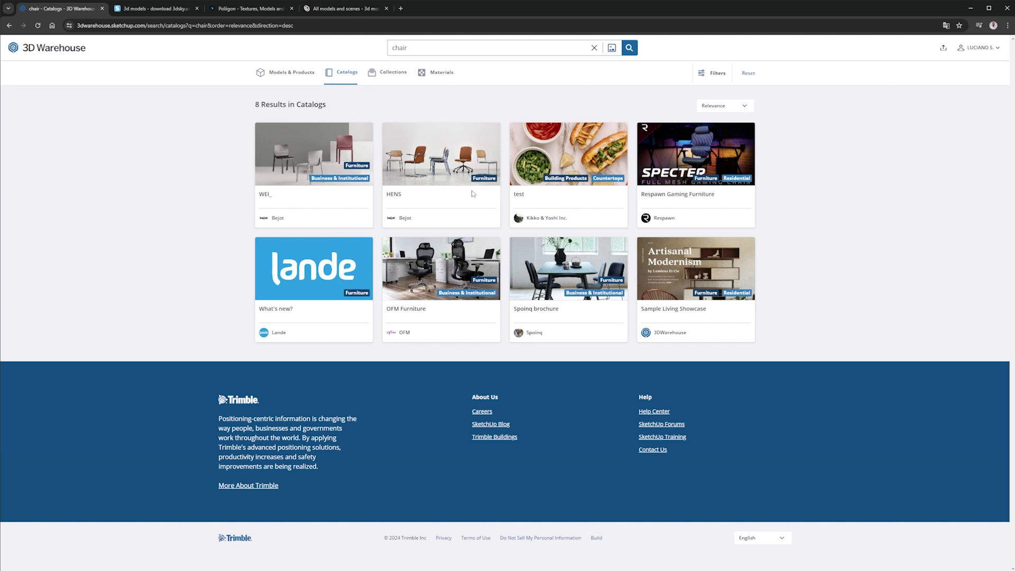
pyautogui.click(288, 72)
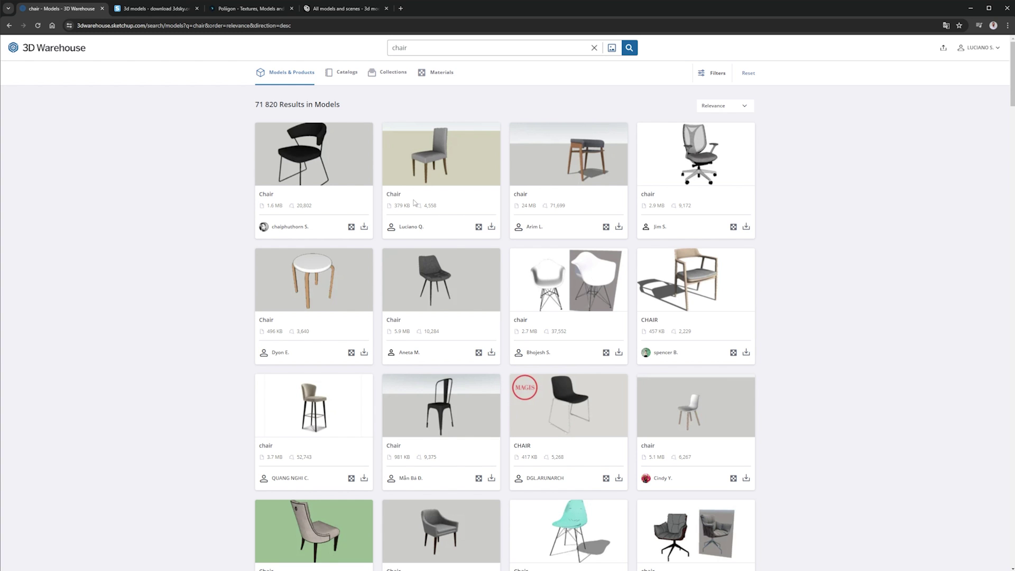
pyautogui.scroll(-3, 424, 217)
pyautogui.scroll(-1, 424, 217)
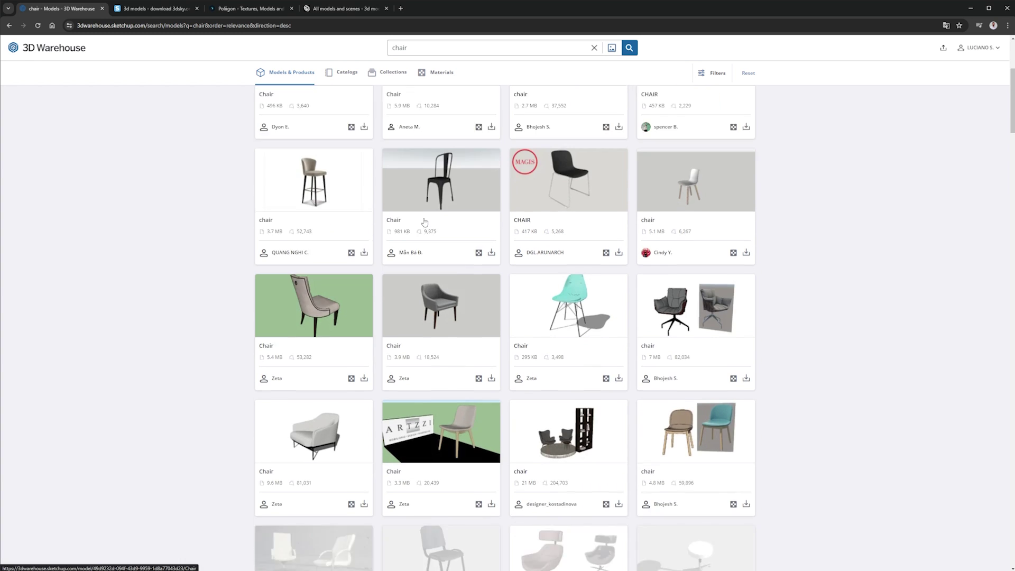
pyautogui.scroll(-1, 424, 220)
pyautogui.scroll(-2, 423, 221)
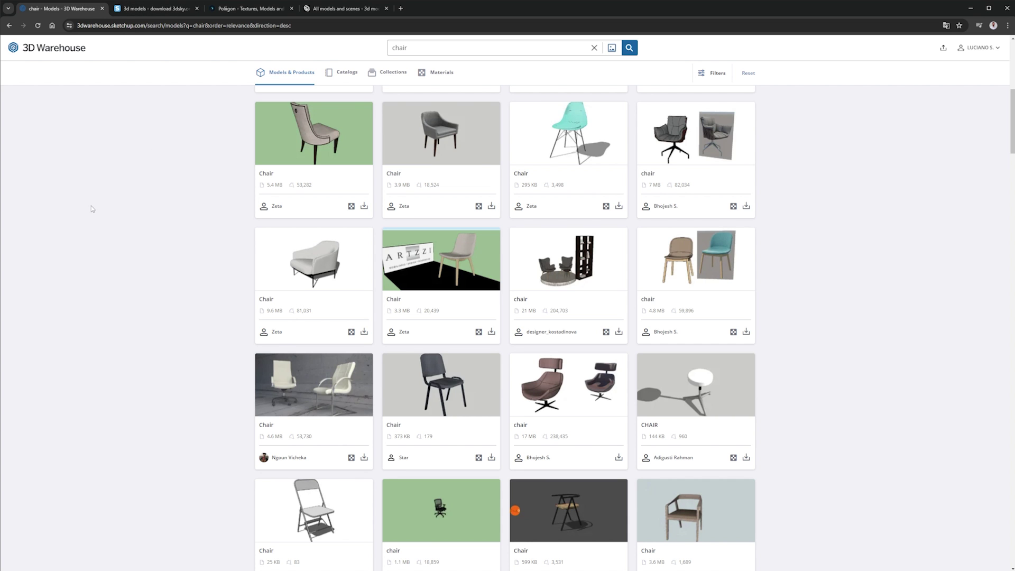
pyautogui.click(147, 9)
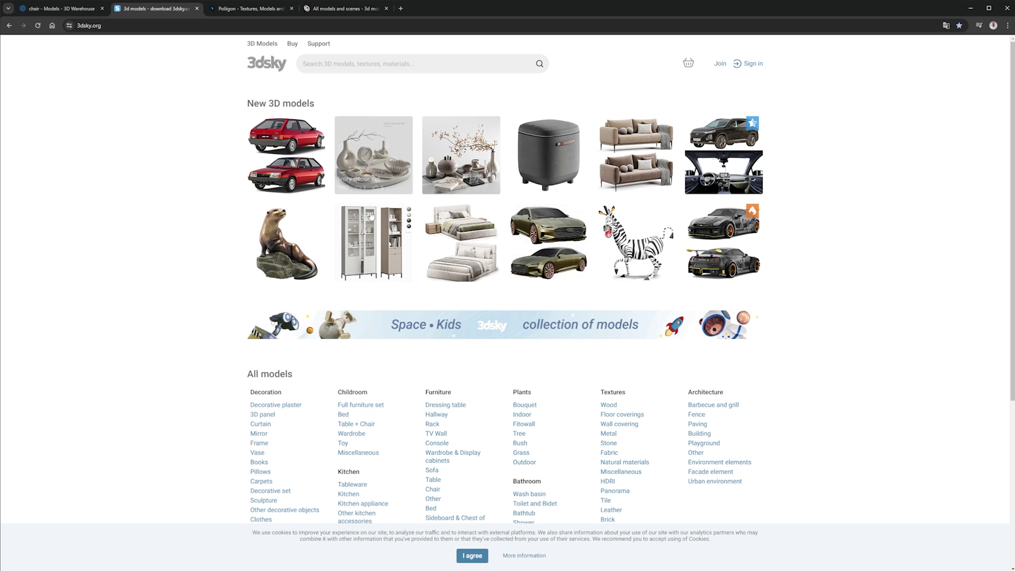
# Look at the Poliigon homepage, then browse Evermotion's 'All models and scenes' store page.
pyautogui.click(249, 9)
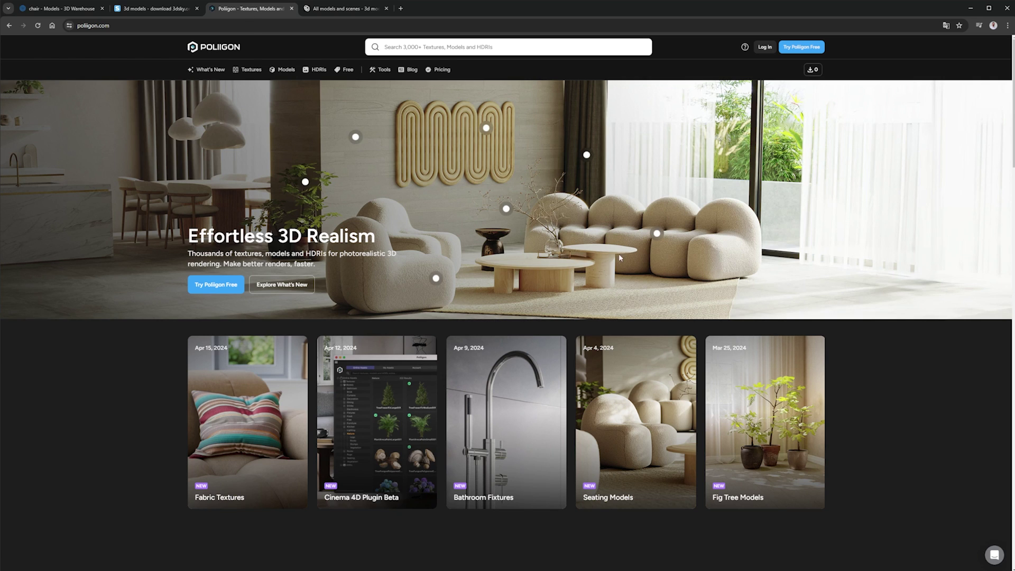
pyautogui.click(344, 8)
pyautogui.scroll(5, 518, 339)
pyautogui.scroll(5, 518, 338)
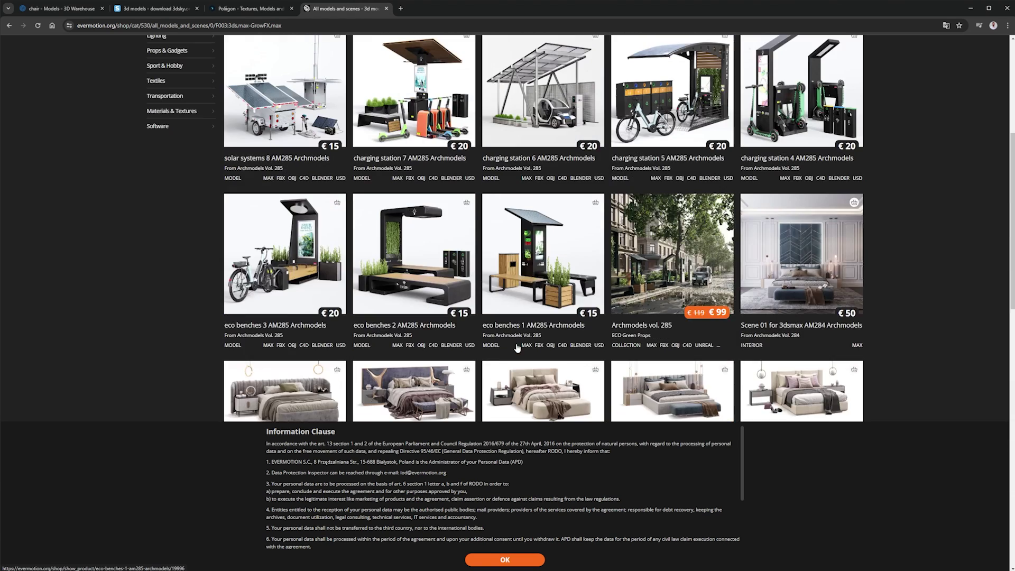
pyautogui.scroll(5, 518, 348)
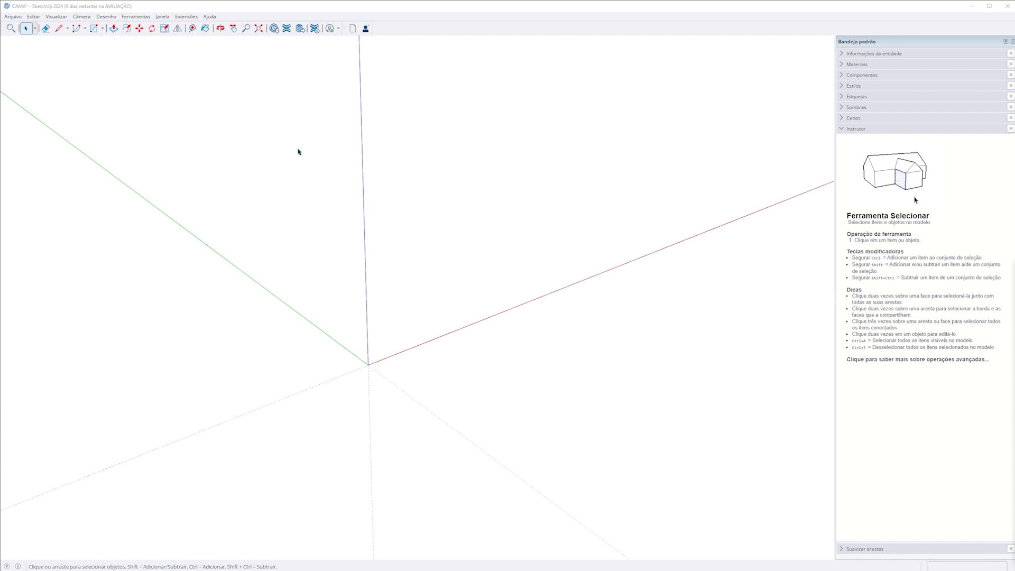
# Show SketchUp's importable formats (3DS, DWG, DAE, IFC, STL) via Arquivo > Importar.
pyautogui.click(13, 17)
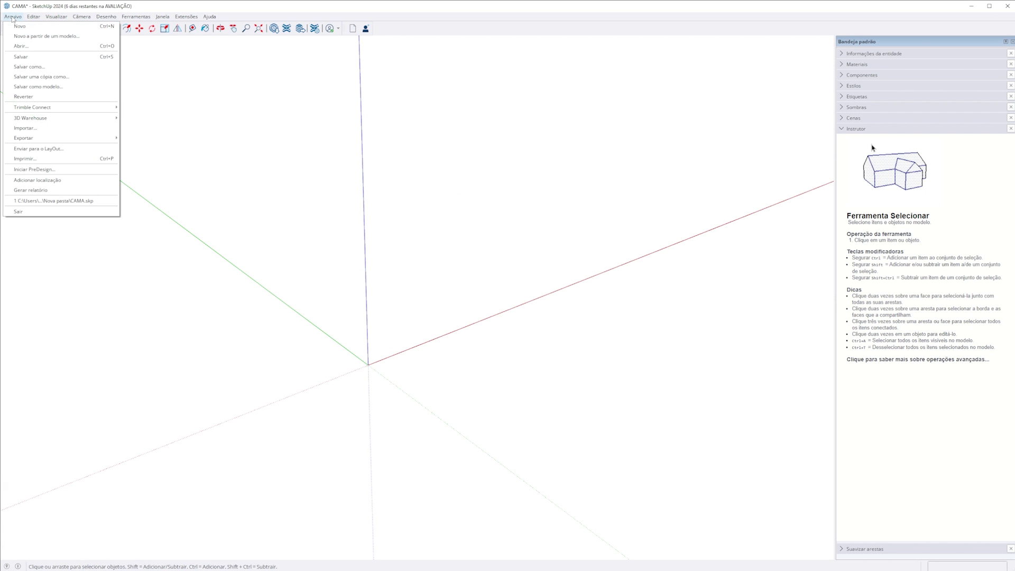
pyautogui.click(28, 131)
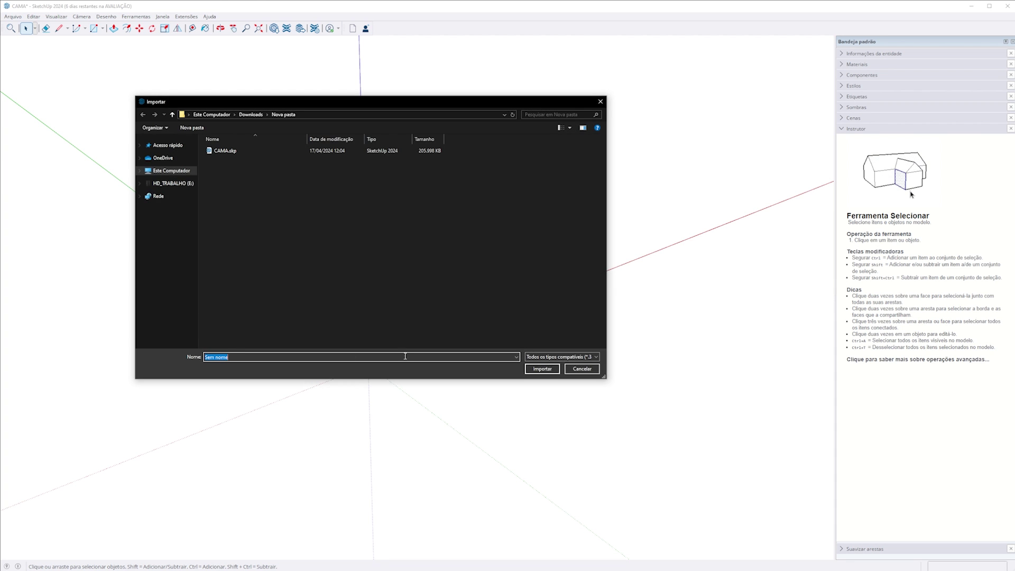
pyautogui.click(587, 359)
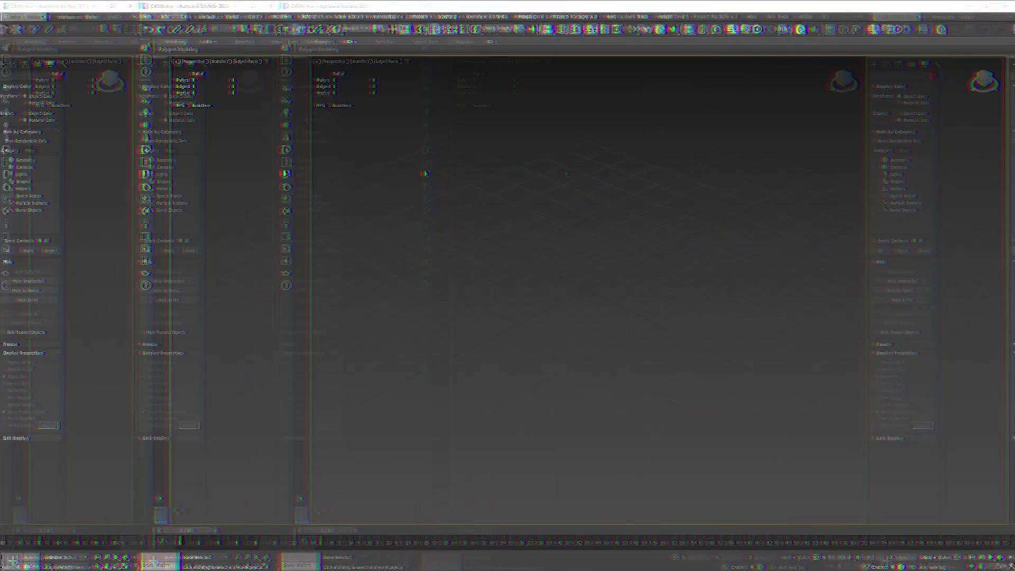
# Show 3ds Max's importable formats, such as FBX, SKP and STL, via File > Import.
pyautogui.click(9, 17)
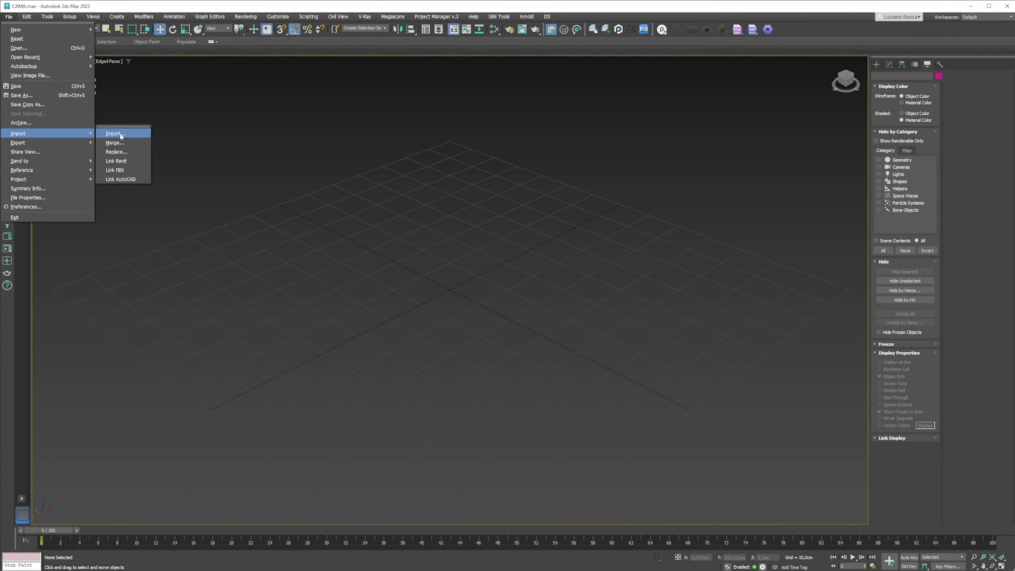
pyautogui.click(113, 134)
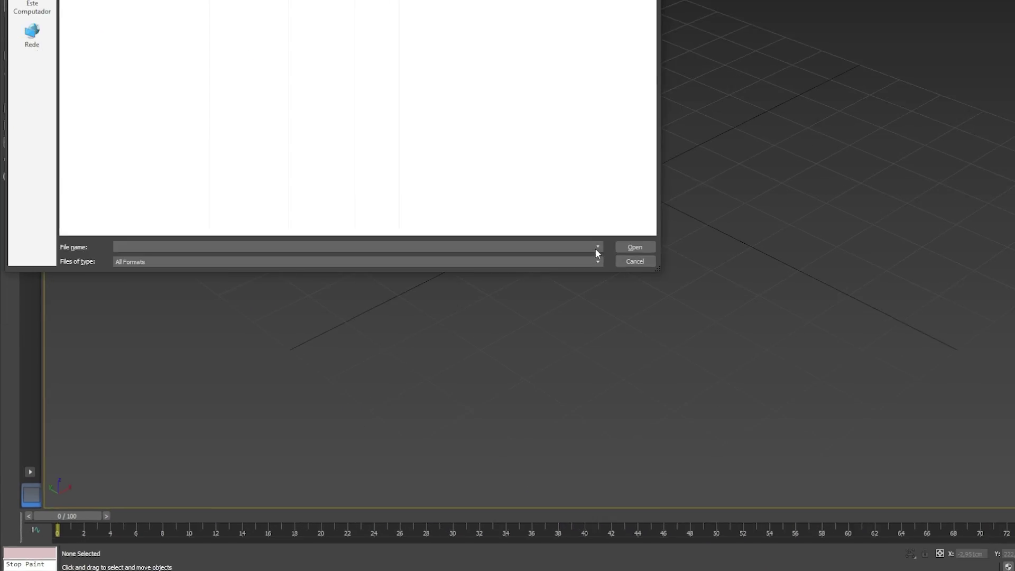
pyautogui.click(597, 261)
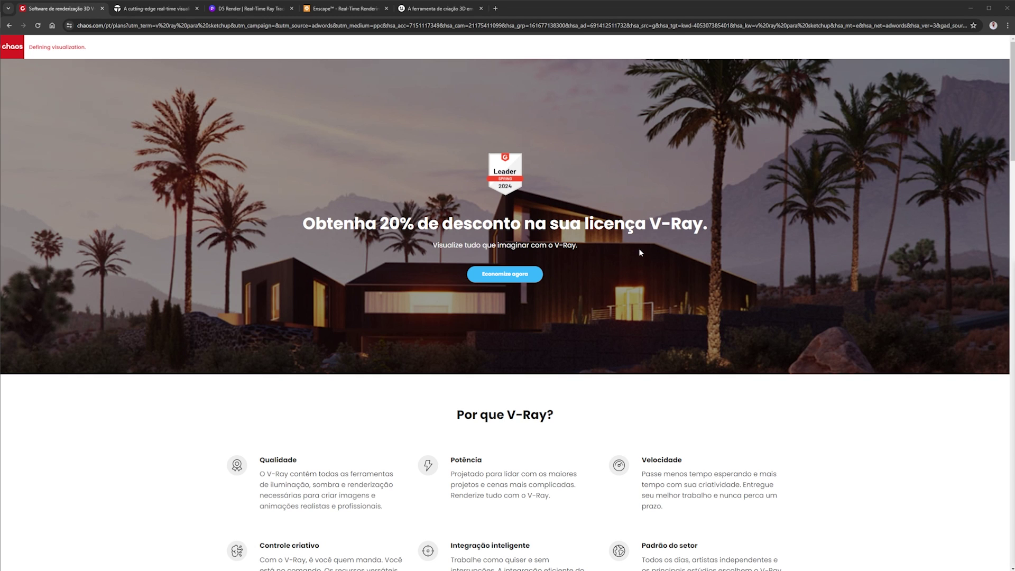
# Scroll through the Chaos V-Ray renderer page.
pyautogui.scroll(-4, 640, 264)
pyautogui.scroll(-3, 642, 294)
pyautogui.scroll(-5, 642, 295)
pyautogui.scroll(-4, 643, 300)
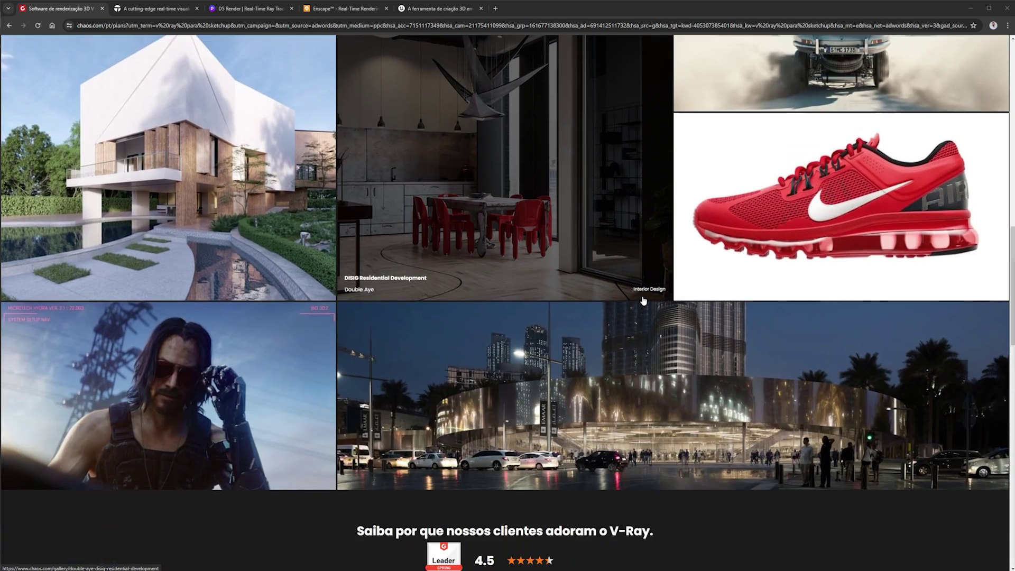
pyautogui.scroll(-3, 643, 300)
pyautogui.scroll(-3, 643, 300)
pyautogui.scroll(1, 643, 300)
pyautogui.scroll(5, 643, 301)
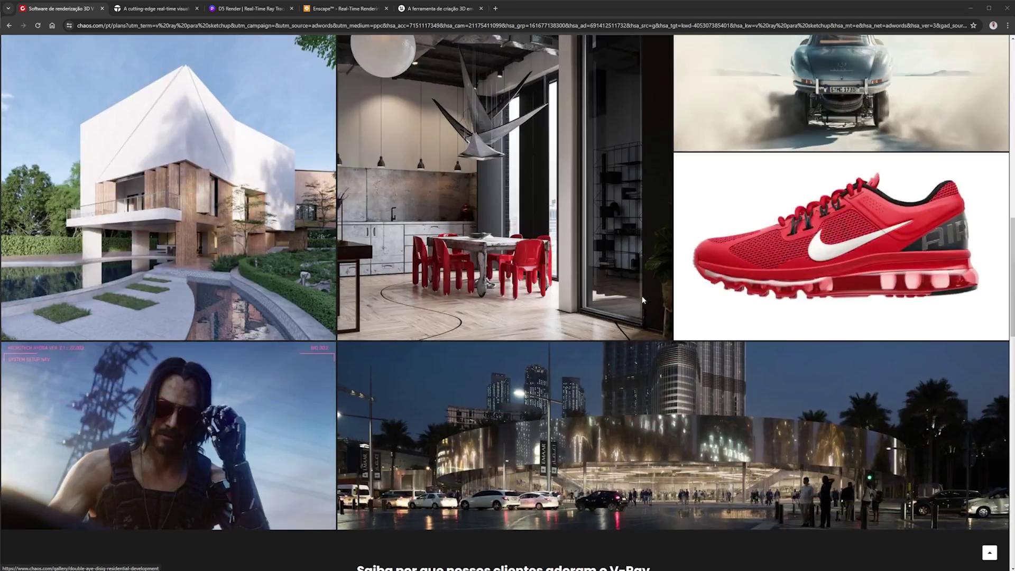
pyautogui.scroll(4, 643, 300)
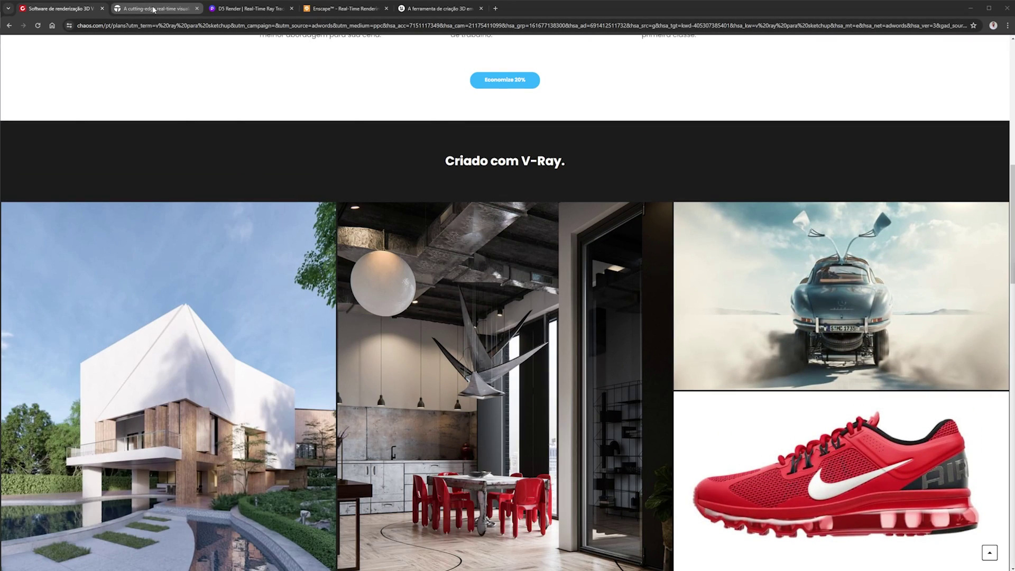
# Browse the Twinmotion, D5 Render and Enscape renderer sites.
pyautogui.click(159, 11)
pyautogui.scroll(-5, 132, 186)
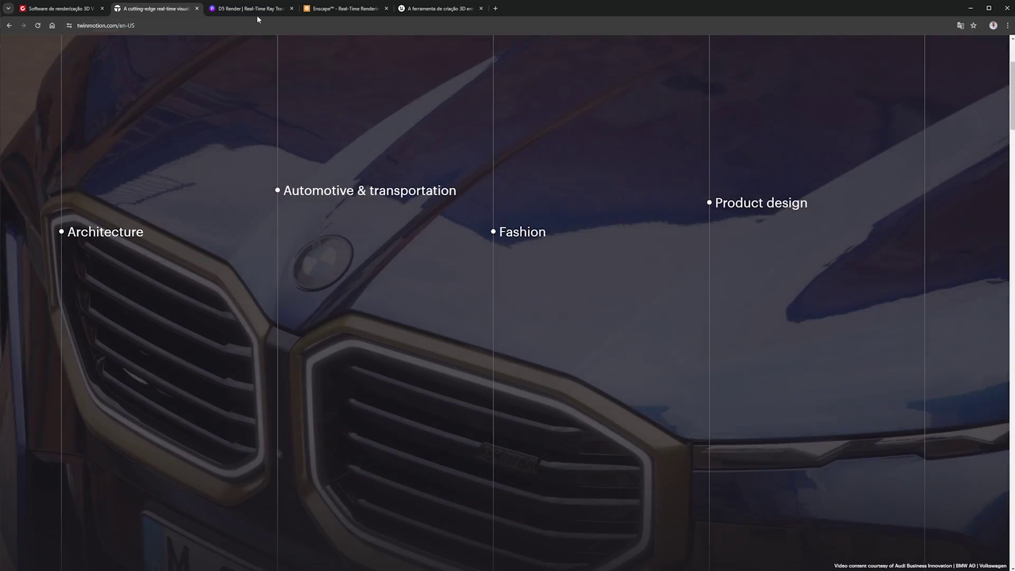
pyautogui.click(254, 9)
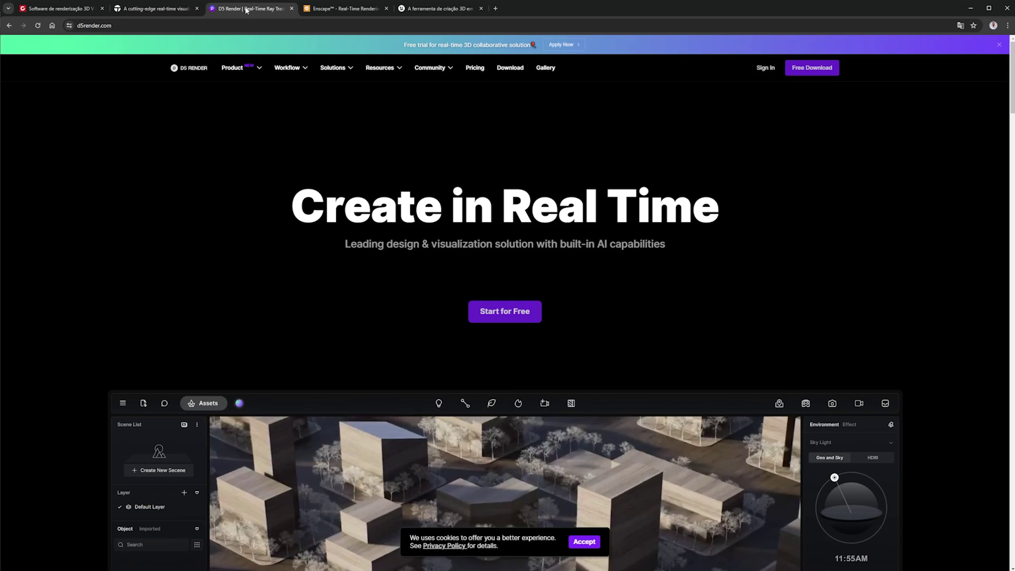
pyautogui.scroll(-5, 380, 233)
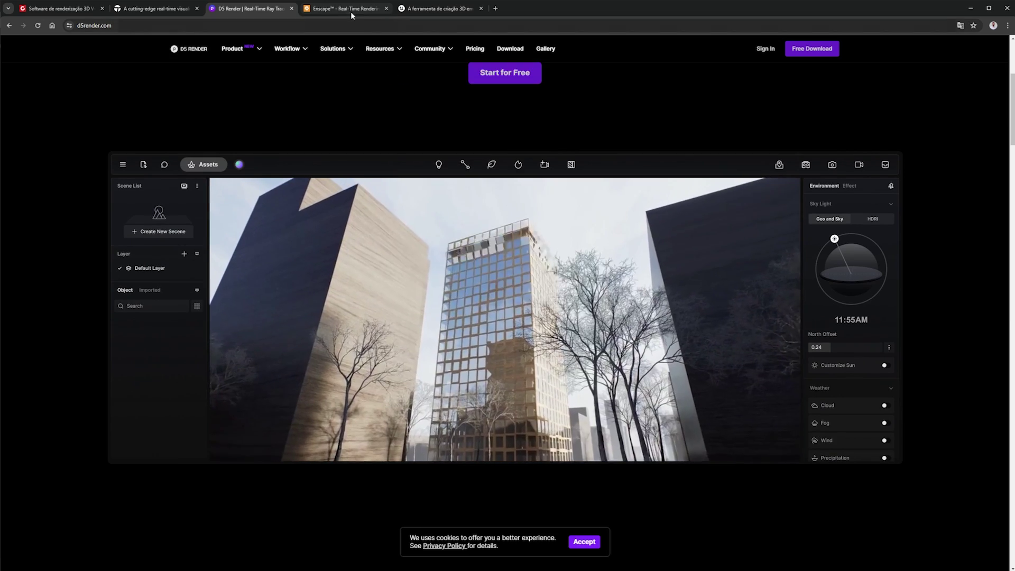
pyautogui.click(351, 10)
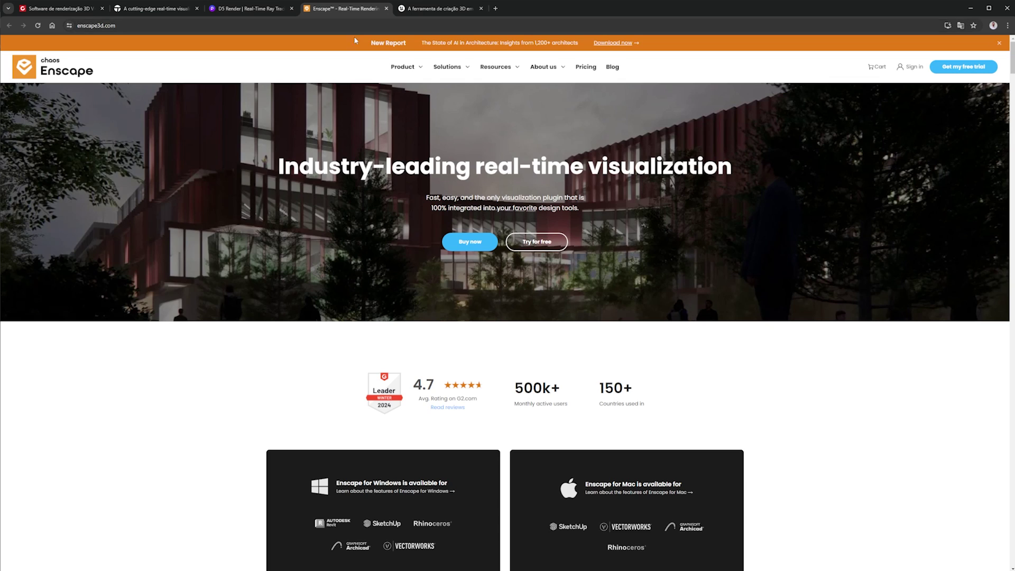
# Scroll through the Unreal Engine homepage.
pyautogui.click(440, 9)
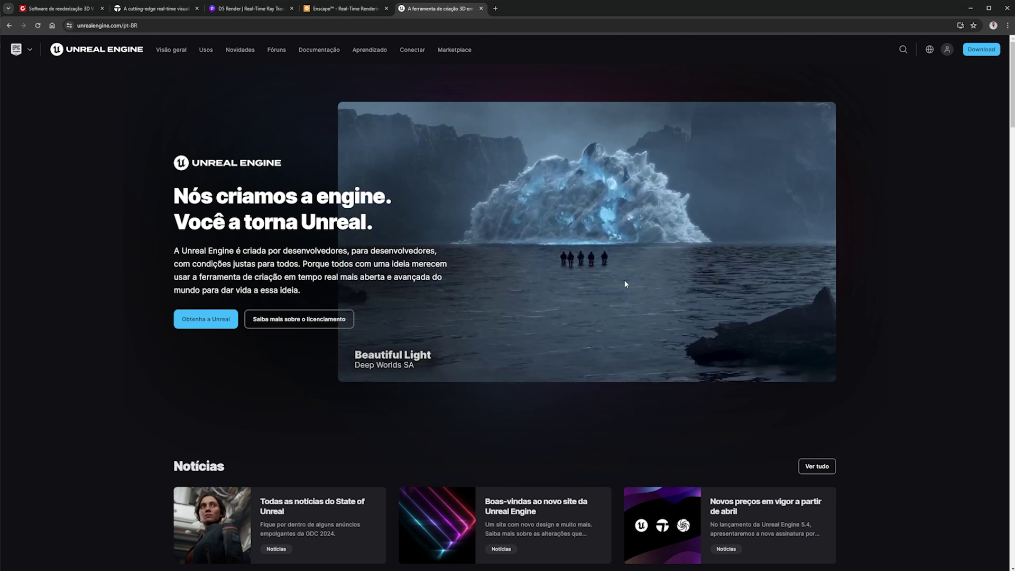
pyautogui.scroll(-4, 756, 318)
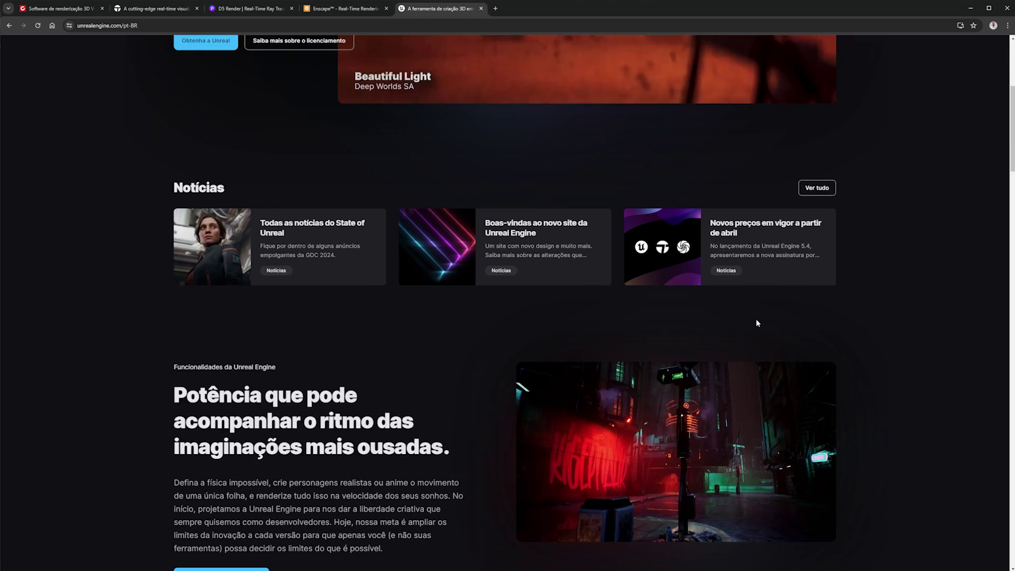
pyautogui.scroll(-4, 756, 318)
pyautogui.scroll(-3, 756, 318)
pyautogui.scroll(-6, 756, 318)
pyautogui.scroll(-2, 757, 320)
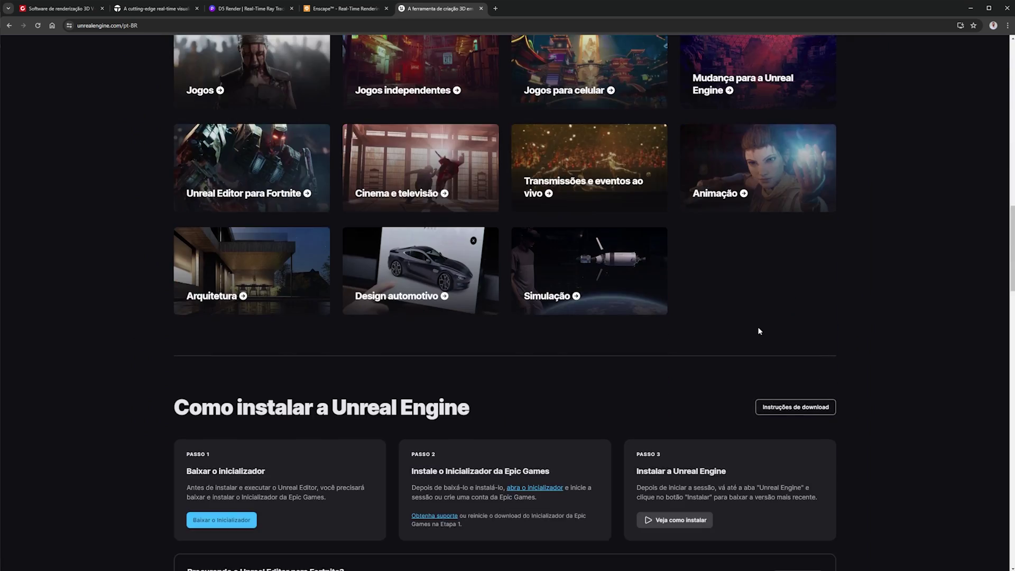
pyautogui.scroll(-2, 758, 323)
pyautogui.scroll(-4, 757, 326)
pyautogui.scroll(-5, 756, 327)
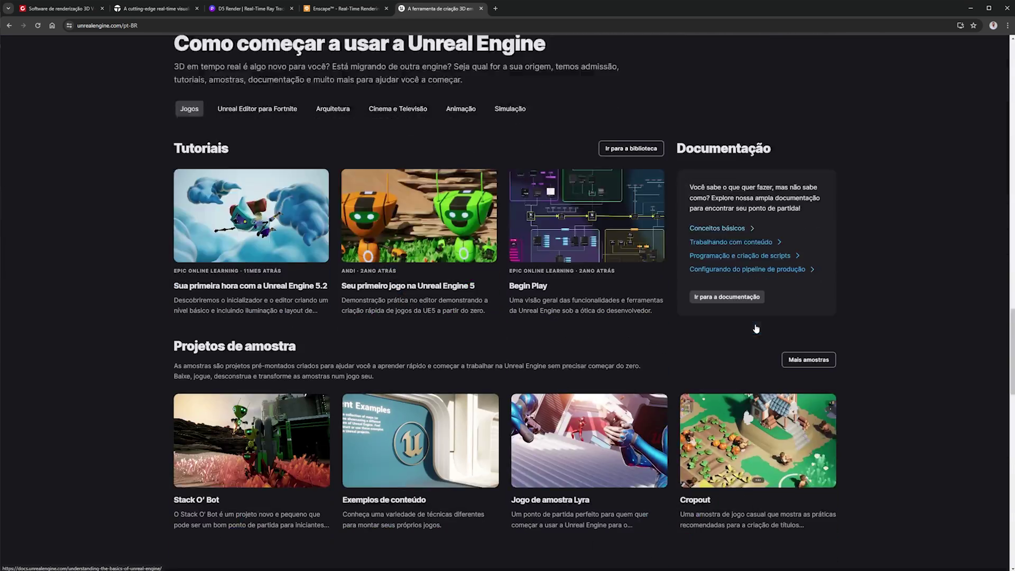
pyautogui.scroll(-2, 845, 365)
pyautogui.scroll(6, 894, 402)
pyautogui.scroll(4, 793, 388)
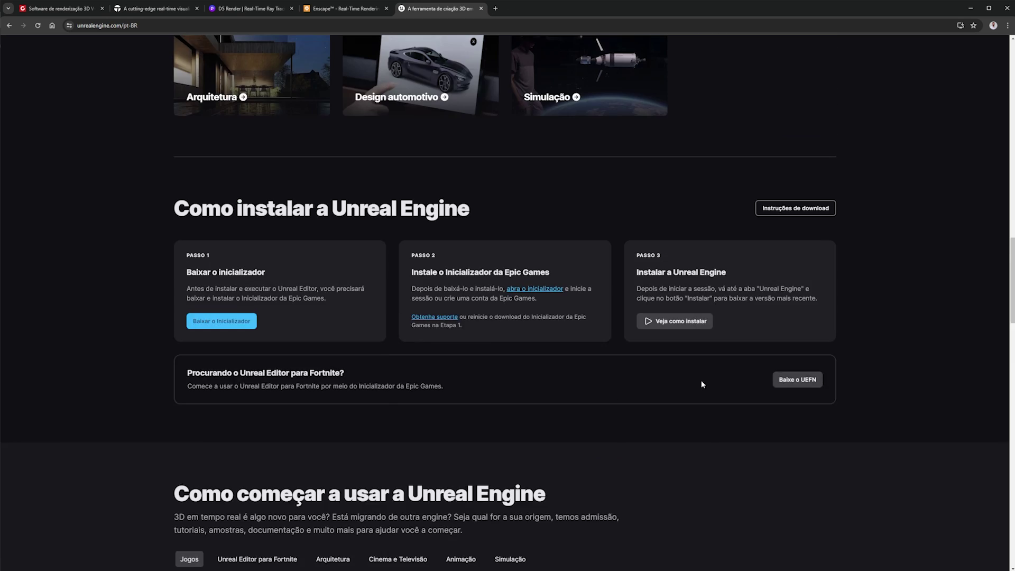
pyautogui.scroll(4, 634, 390)
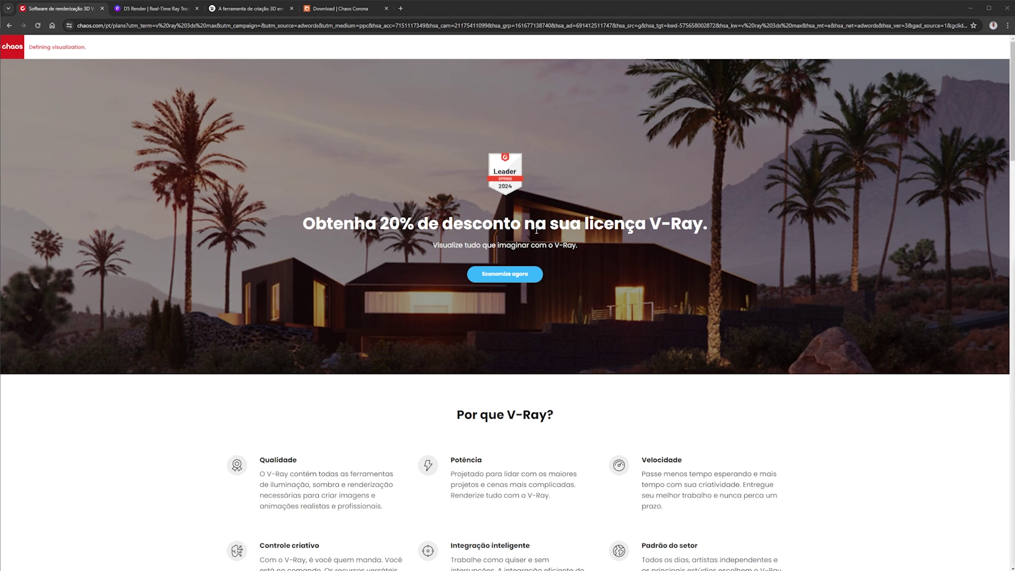
# Glance at the D5 Render and Unreal Engine sites, then show the Chaos Corona download page.
pyautogui.click(152, 9)
pyautogui.click(245, 8)
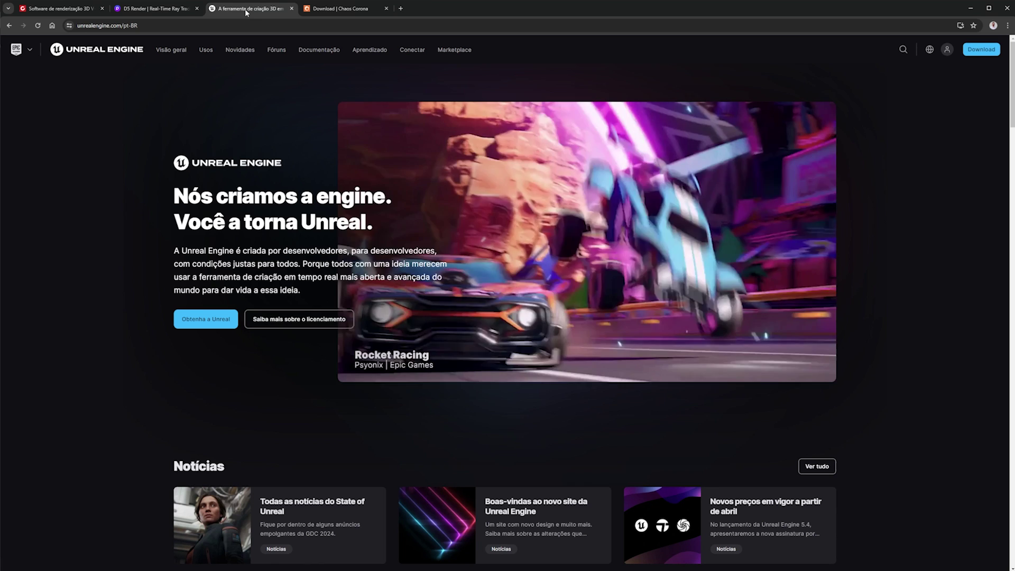
pyautogui.click(349, 10)
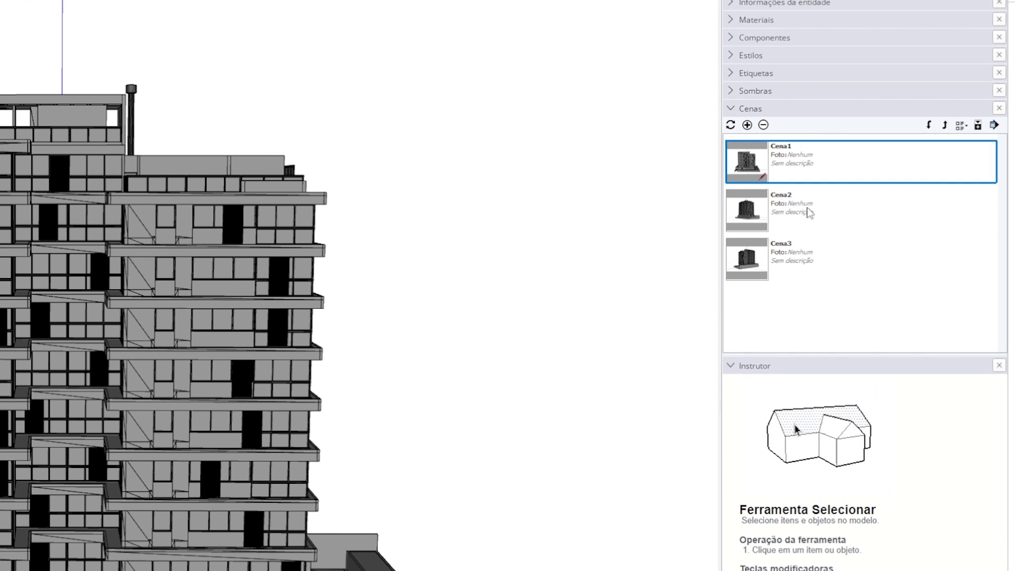
pyautogui.click(893, 177)
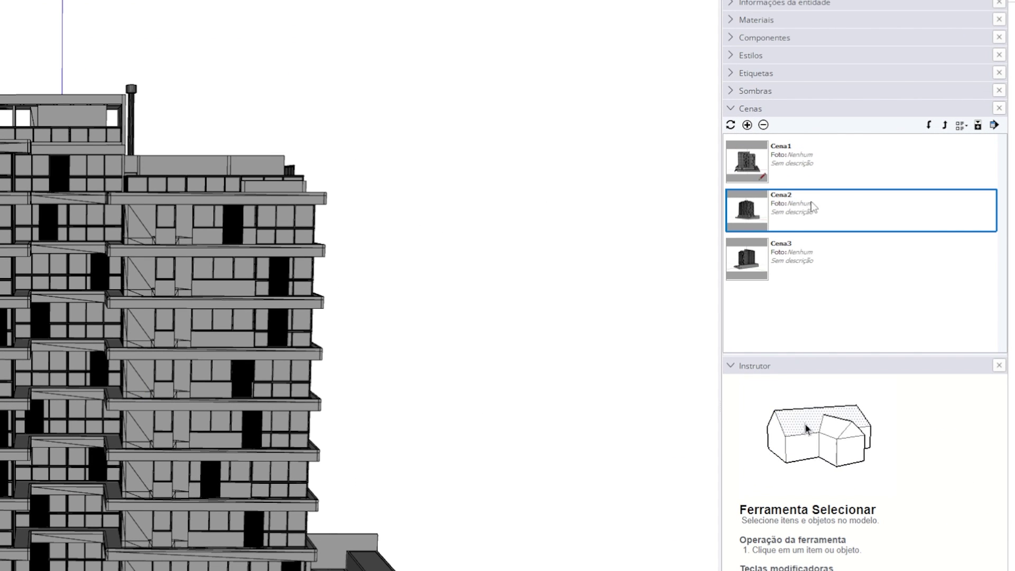
pyautogui.click(789, 254)
pyautogui.click(791, 216)
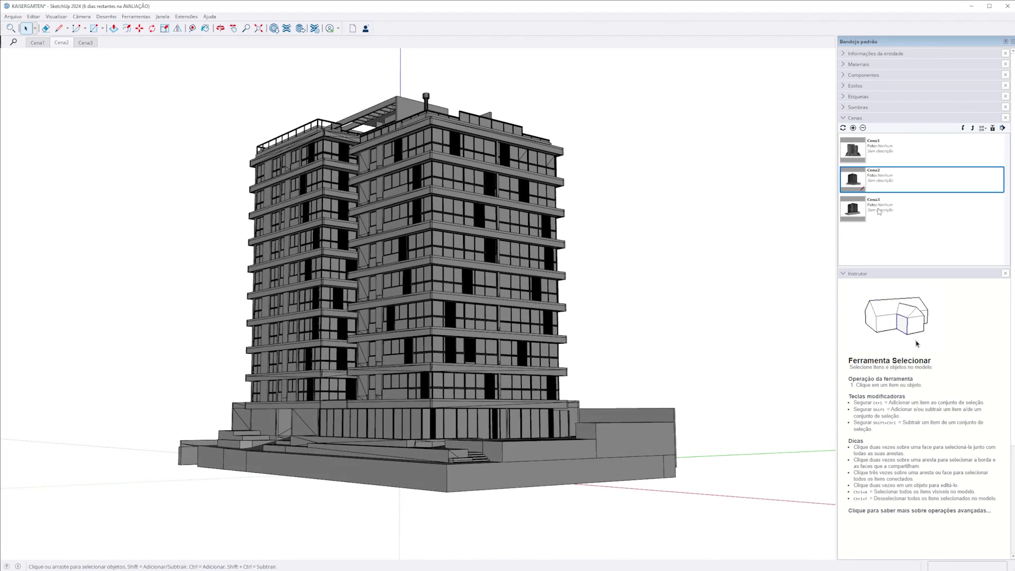
pyautogui.click(880, 211)
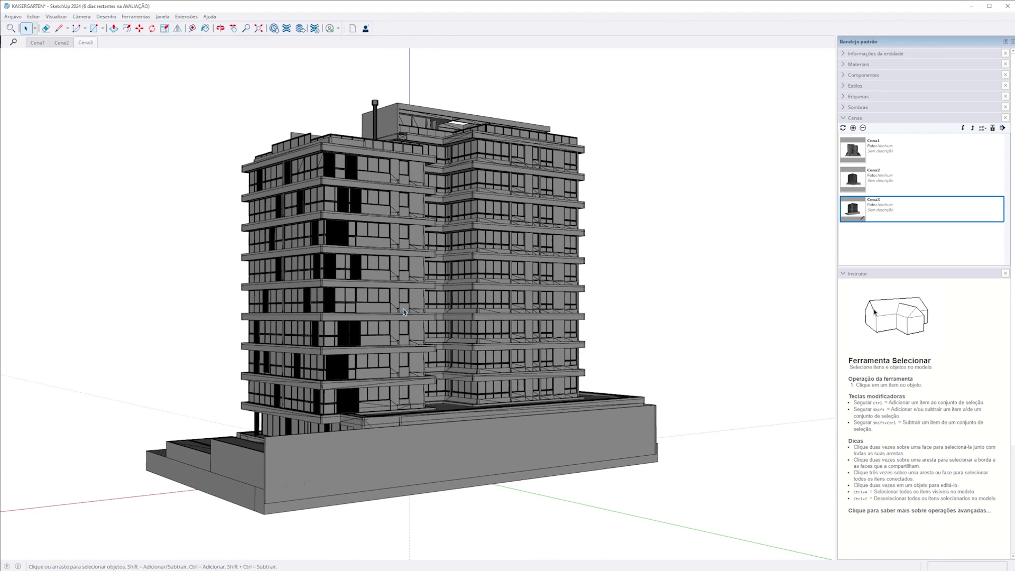
pyautogui.click(895, 177)
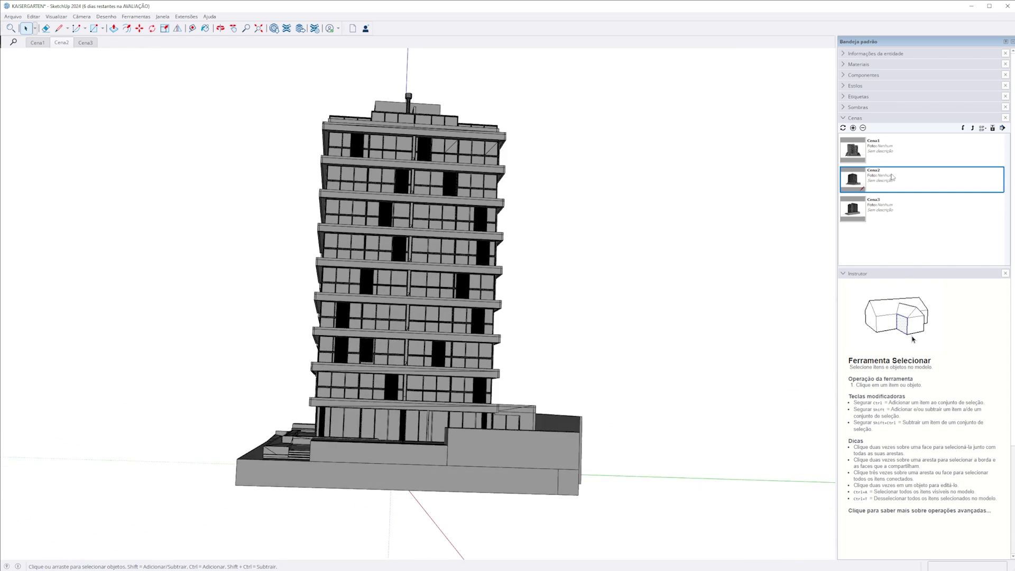
pyautogui.click(894, 158)
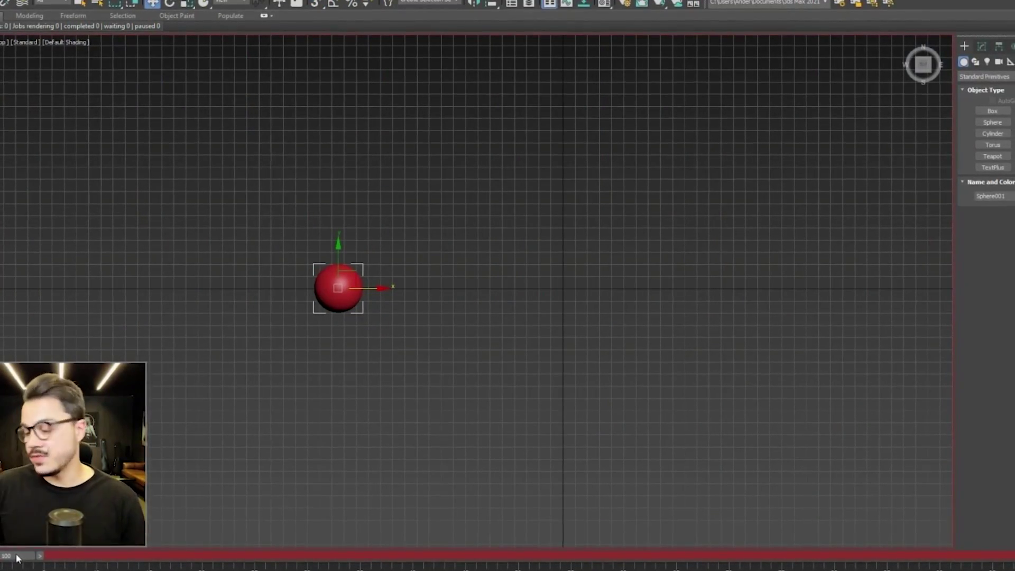
# Auto-key the sphere sliding right along X at frame 72 and scrub to preview.
pyautogui.moveTo(15, 556); pyautogui.dragTo(735, 554)
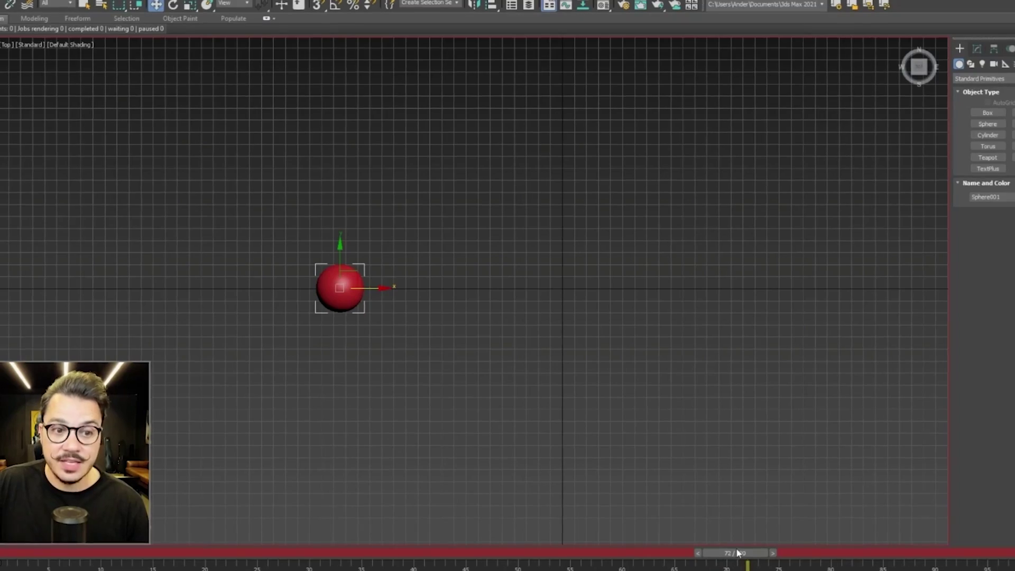
pyautogui.moveTo(376, 296); pyautogui.dragTo(853, 299)
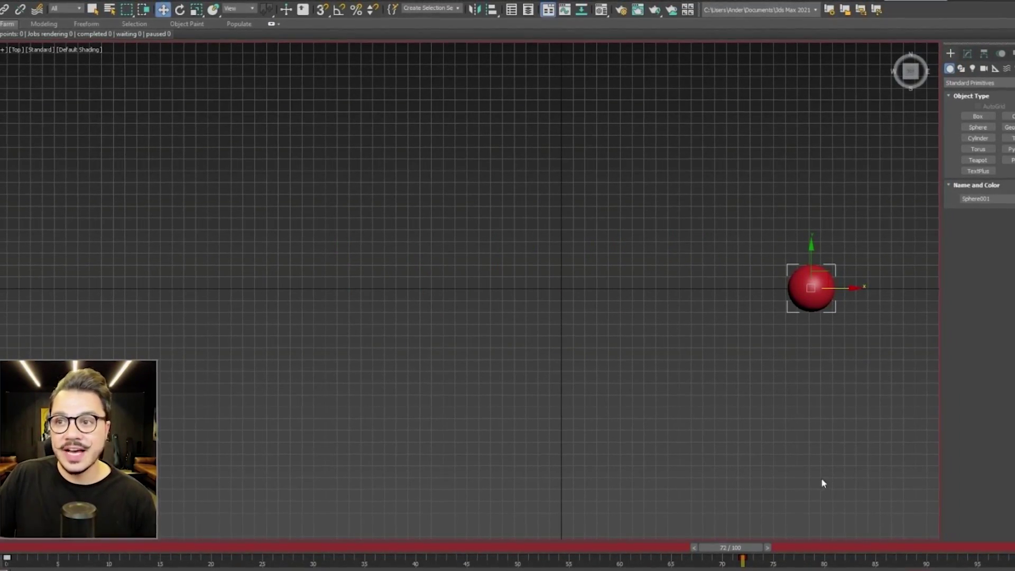
pyautogui.moveTo(731, 548)
pyautogui.mouseDown()
pyautogui.moveTo(75, 545)
pyautogui.moveTo(748, 544)
pyautogui.mouseUp()
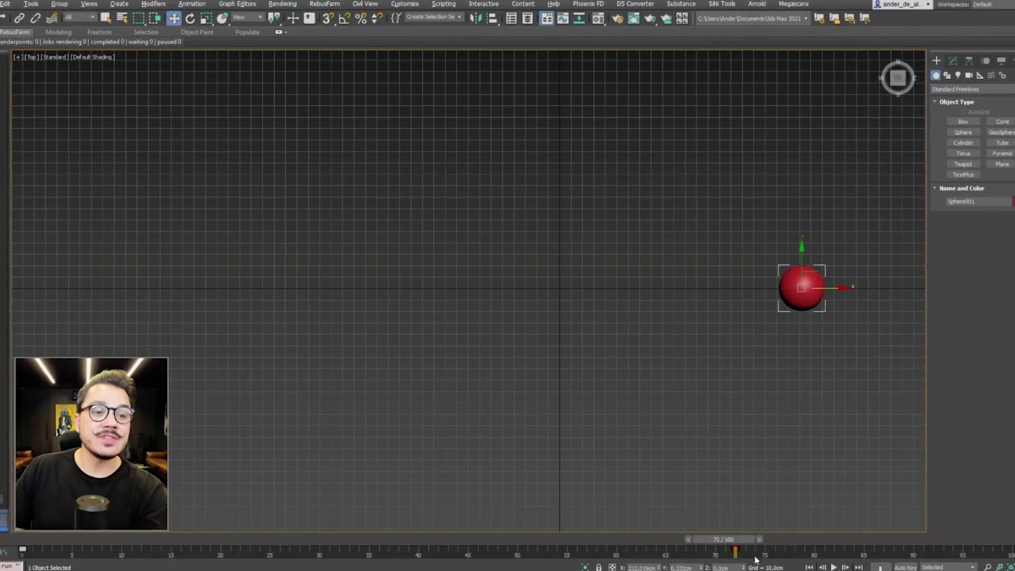
pyautogui.moveTo(727, 539); pyautogui.dragTo(608, 525)
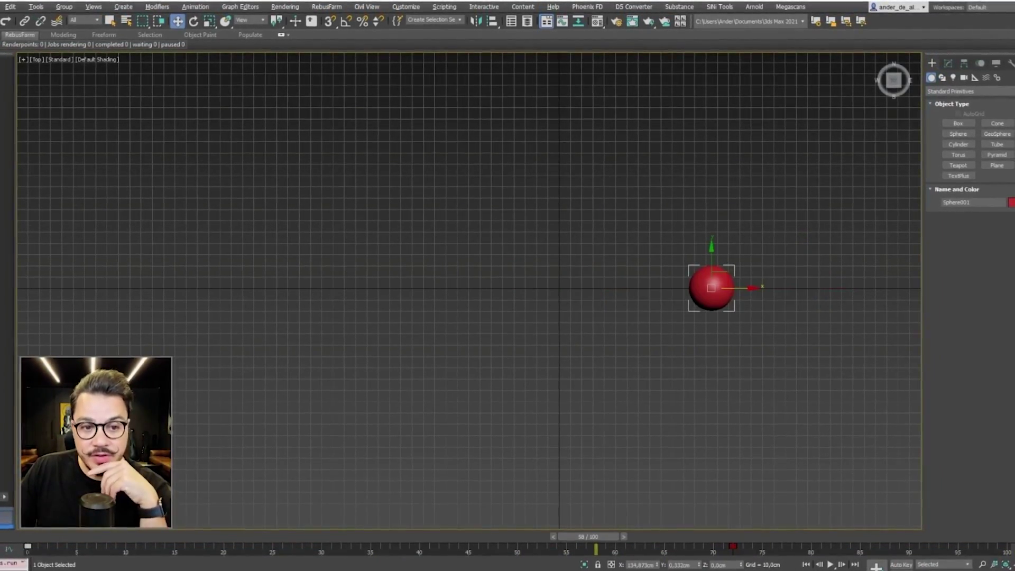
# Set the animation End Time to 72 frames and preview the result.
pyautogui.click(877, 566)
pyautogui.write('72')
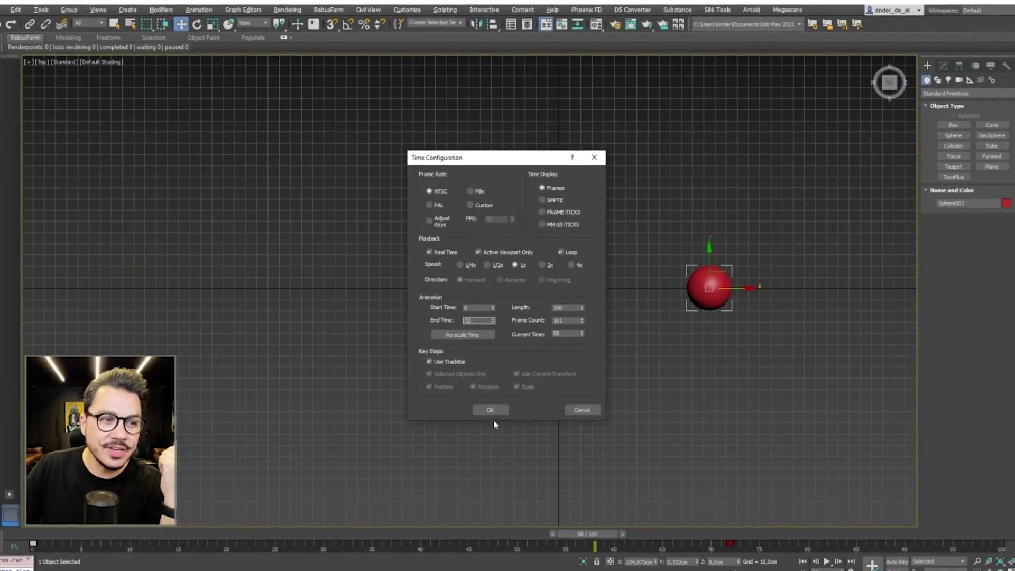
pyautogui.click(491, 411)
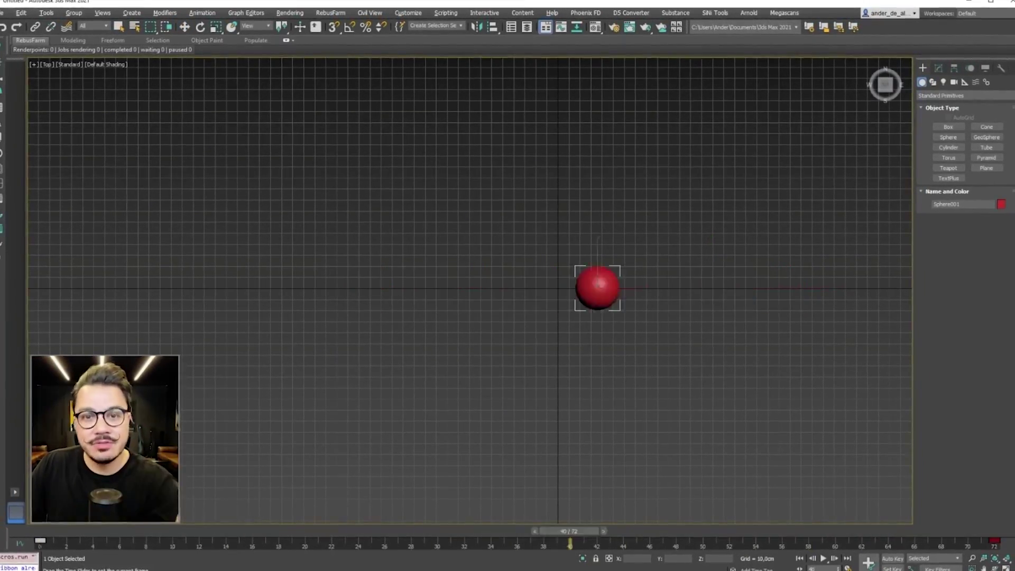
pyautogui.moveTo(473, 551)
pyautogui.mouseDown()
pyautogui.moveTo(54, 522)
pyautogui.moveTo(986, 529)
pyautogui.mouseUp()
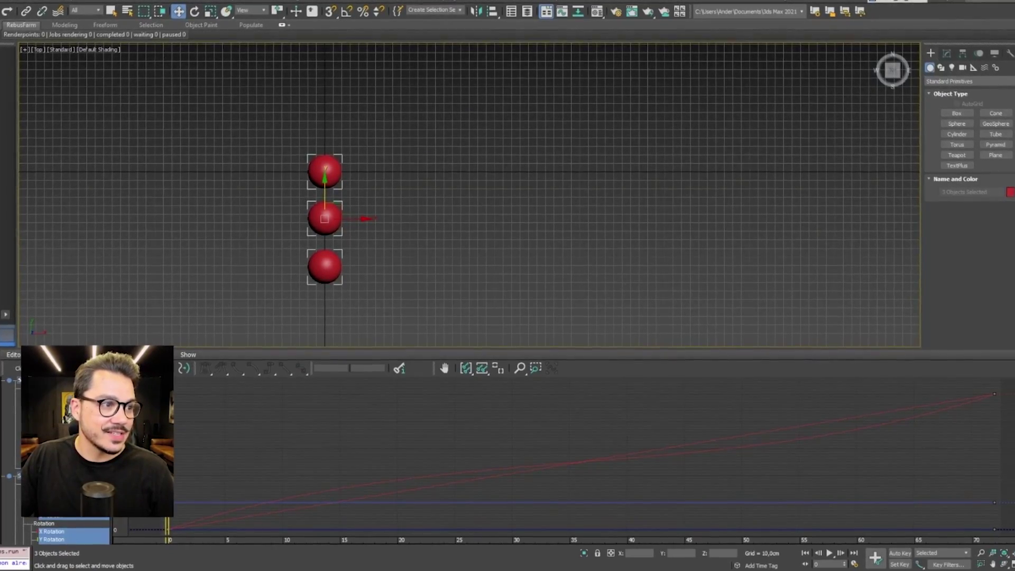
# Deselect all spheres, then select the top sphere of the stack.
pyautogui.hotkey('ctrl', 'd')
pyautogui.click(318, 259)
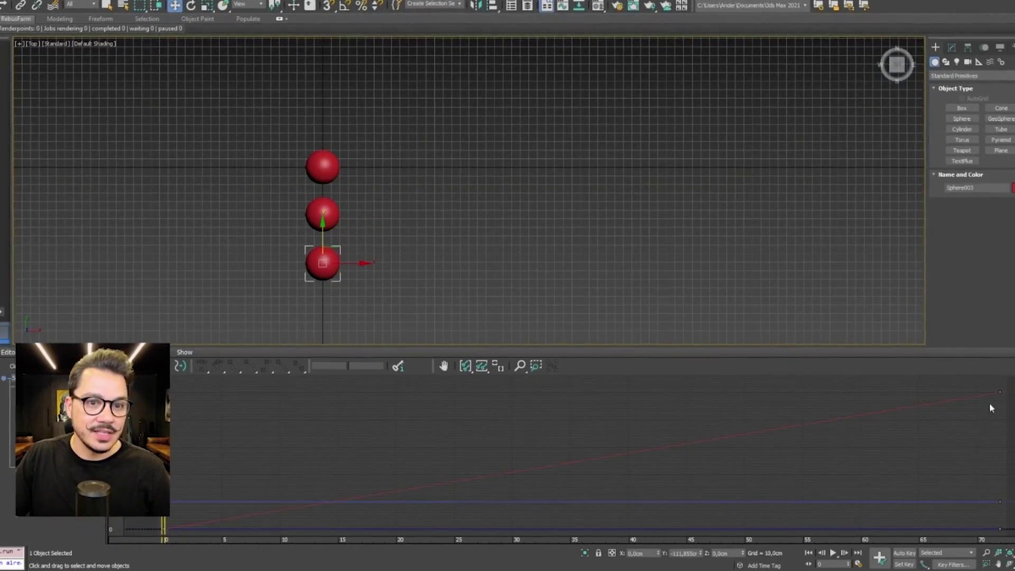
pyautogui.press('pageup')
pyautogui.press('pageup')
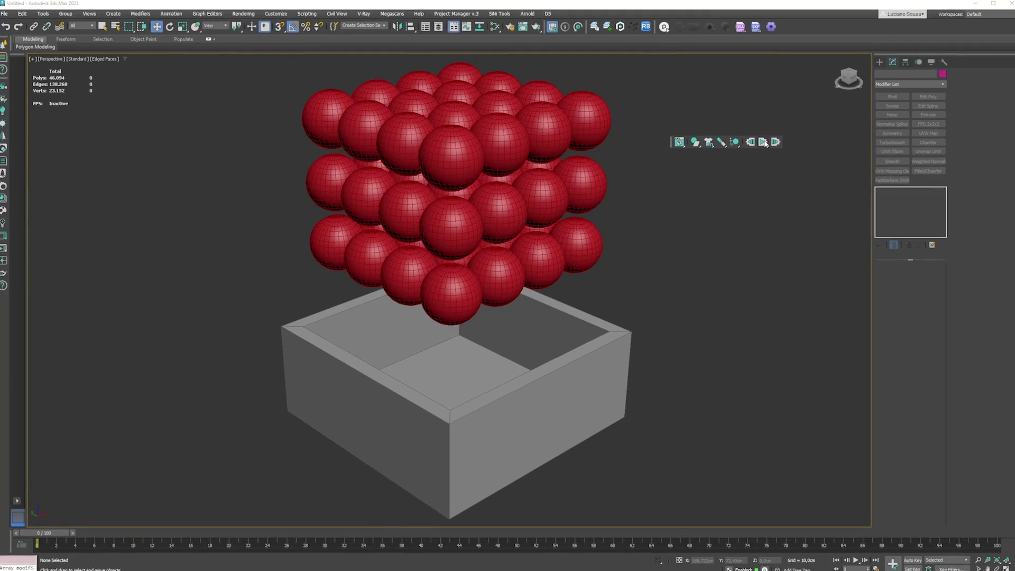
# Run the MassFX simulation so the stacked red spheres drop into the box.
pyautogui.click(761, 143)
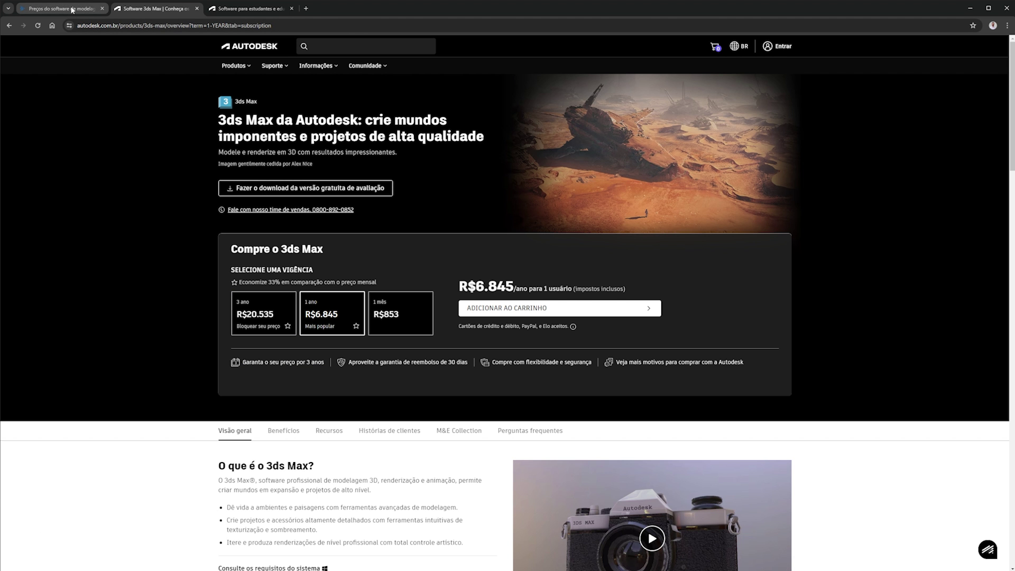
# Review SketchUp's plans and US$ 55/ano higher-education prices, then Autodesk's education page.
pyautogui.click(73, 10)
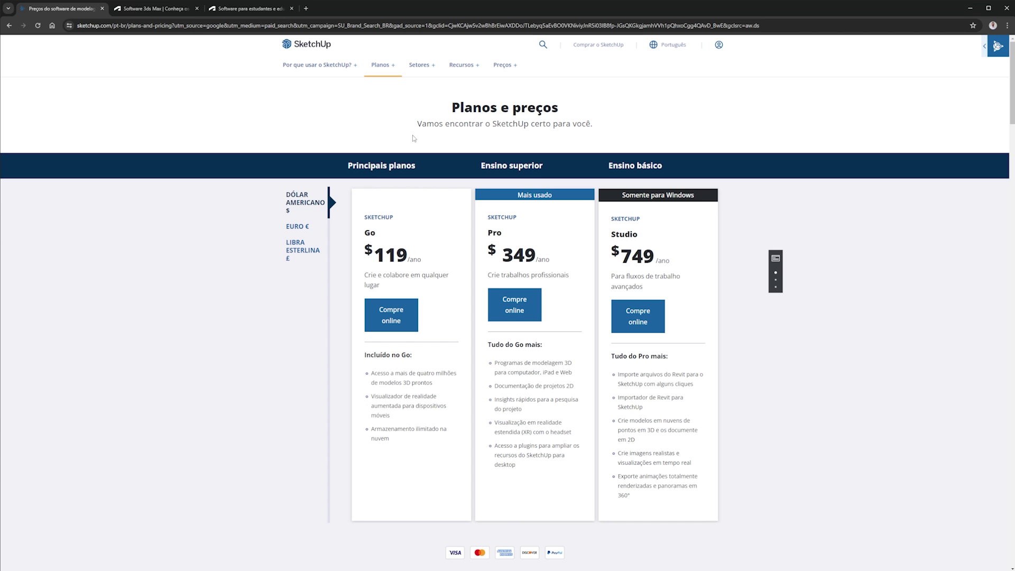
pyautogui.click(521, 167)
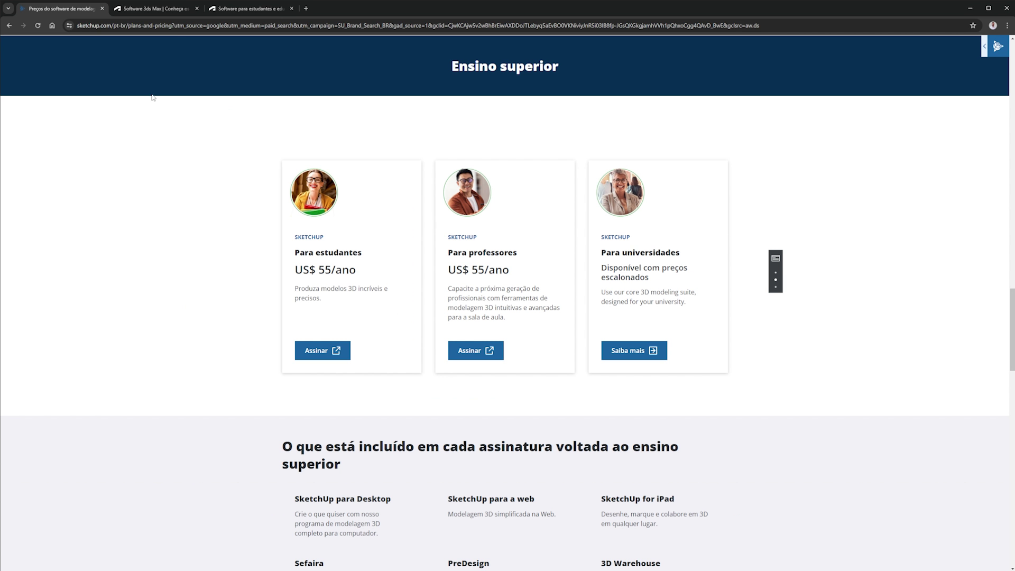
pyautogui.click(240, 9)
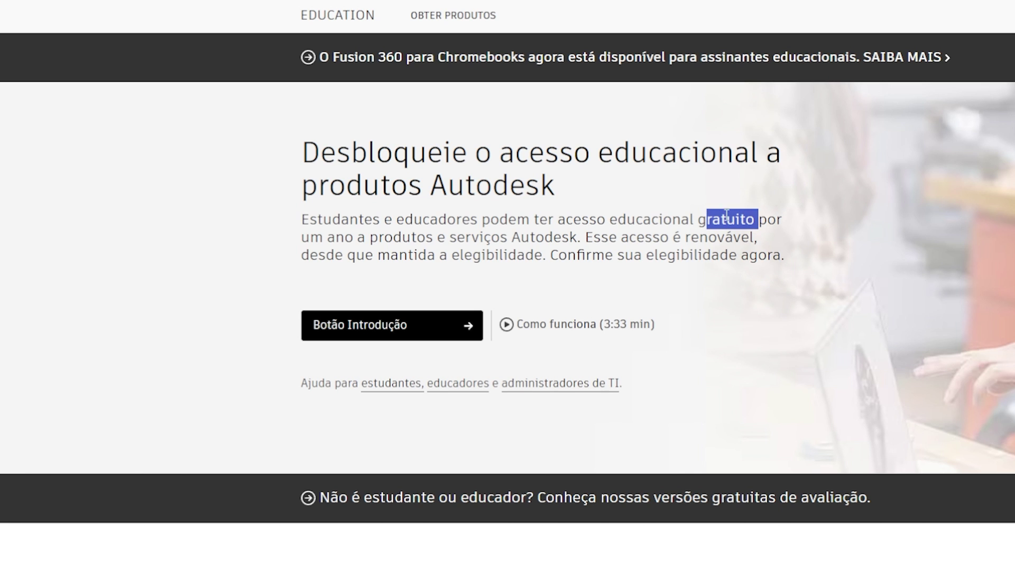
# Scroll Autodesk's education page to its 46 free products, including 3ds Max and Maya.
pyautogui.click(727, 300)
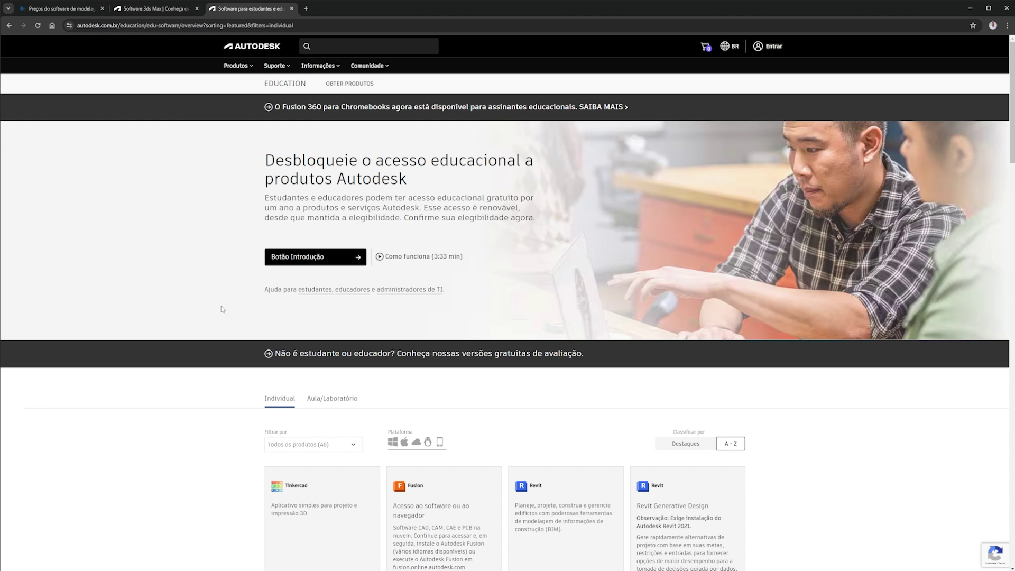
pyautogui.scroll(-3, 226, 301)
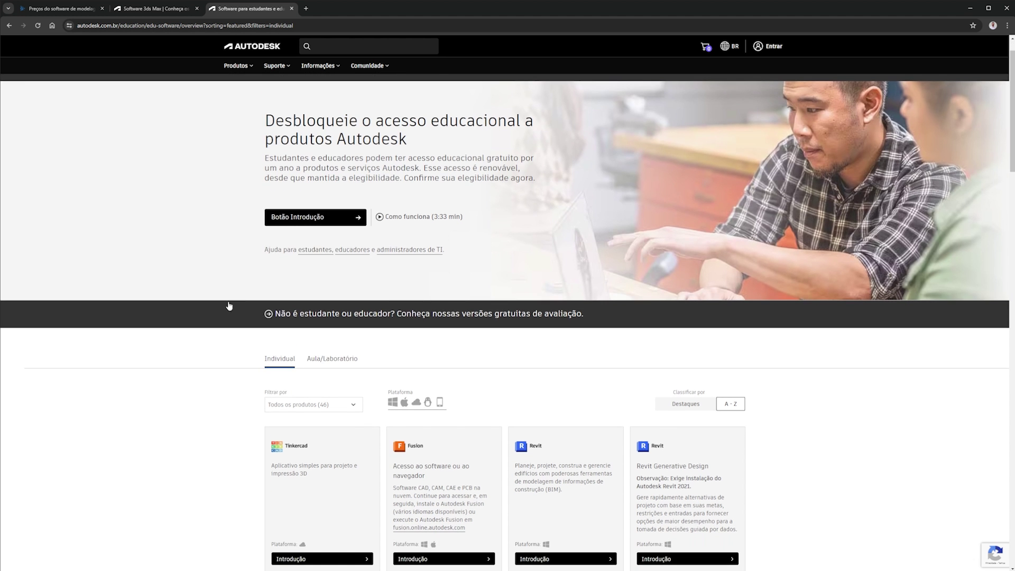
pyautogui.scroll(-1, 245, 289)
pyautogui.scroll(-2, 244, 289)
pyautogui.scroll(-1, 244, 289)
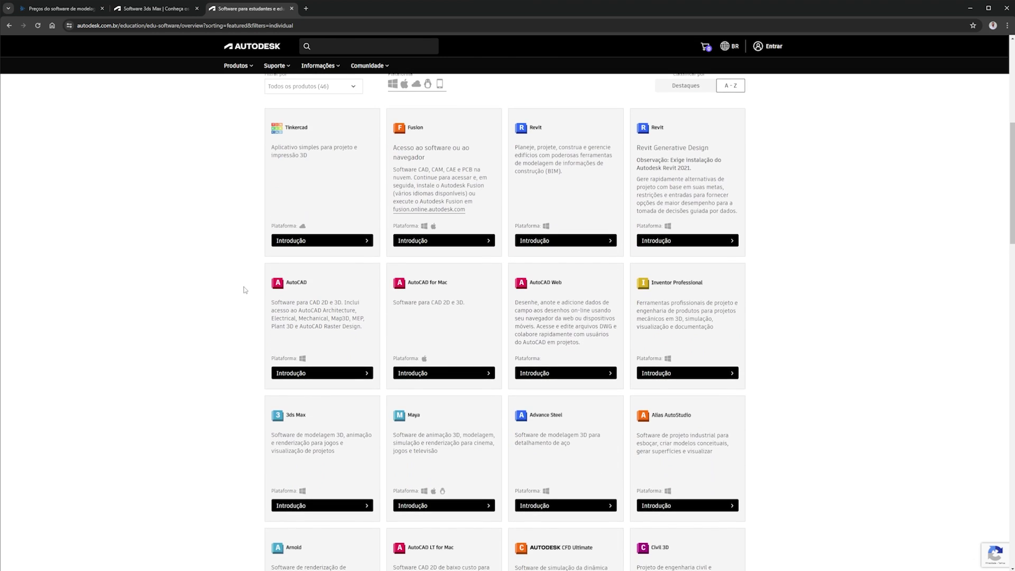
pyautogui.scroll(-1, 243, 291)
pyautogui.scroll(-1, 243, 291)
pyautogui.scroll(-1, 240, 291)
pyautogui.scroll(-1, 239, 290)
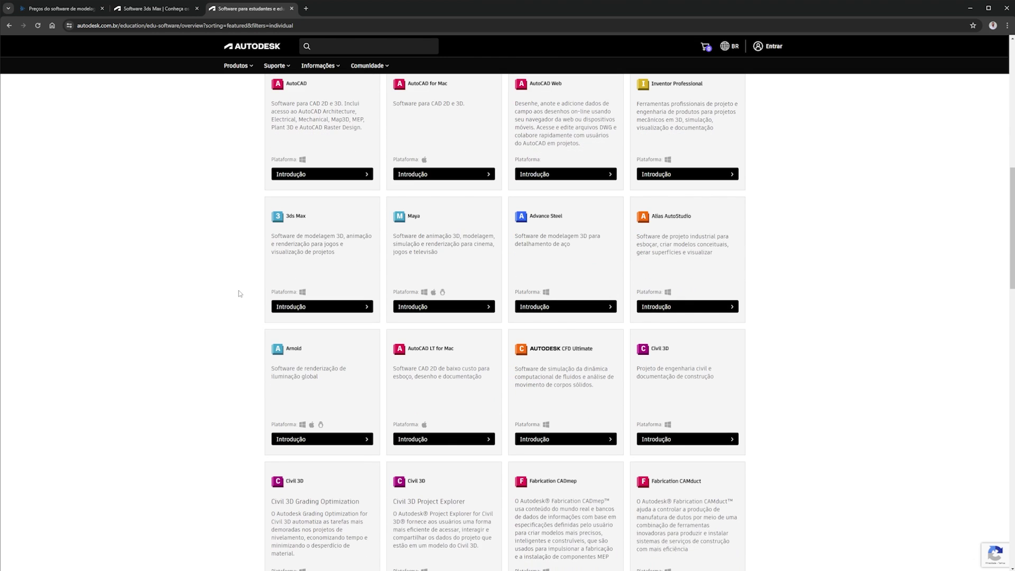
pyautogui.scroll(1, 239, 293)
pyautogui.scroll(2, 239, 299)
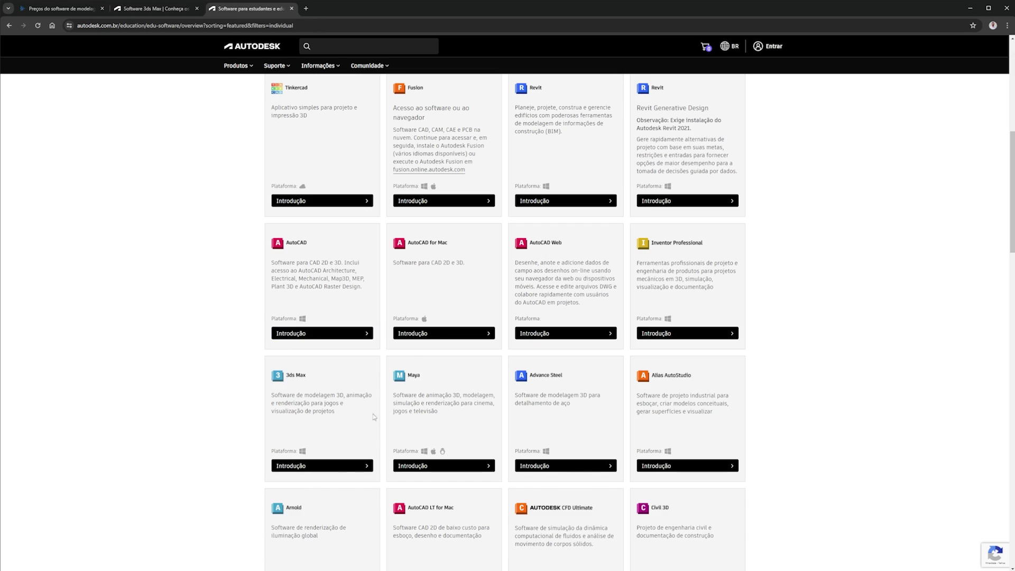
pyautogui.scroll(-3, 251, 376)
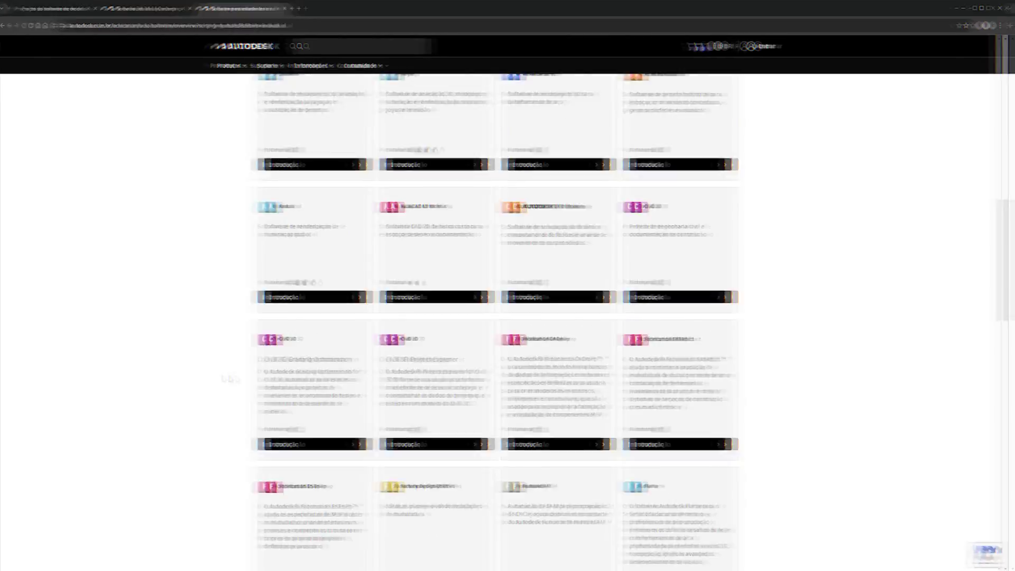